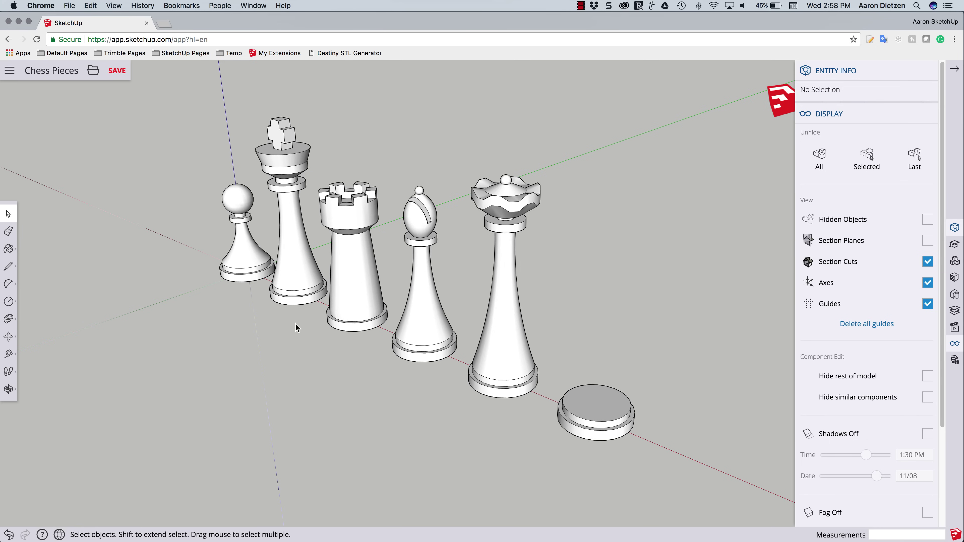
Examine the finished chess pieces and the empty base that stands at the end of the row
{"action": "key", "text": "o"}
{"action": "left_click_drag", "start_coordinate": [372, 383], "coordinate": [438, 397]}
{"action": "key", "text": "space"}
{"action": "scroll", "coordinate": [95, 263], "scroll_direction": "down", "scroll_amount": 3}
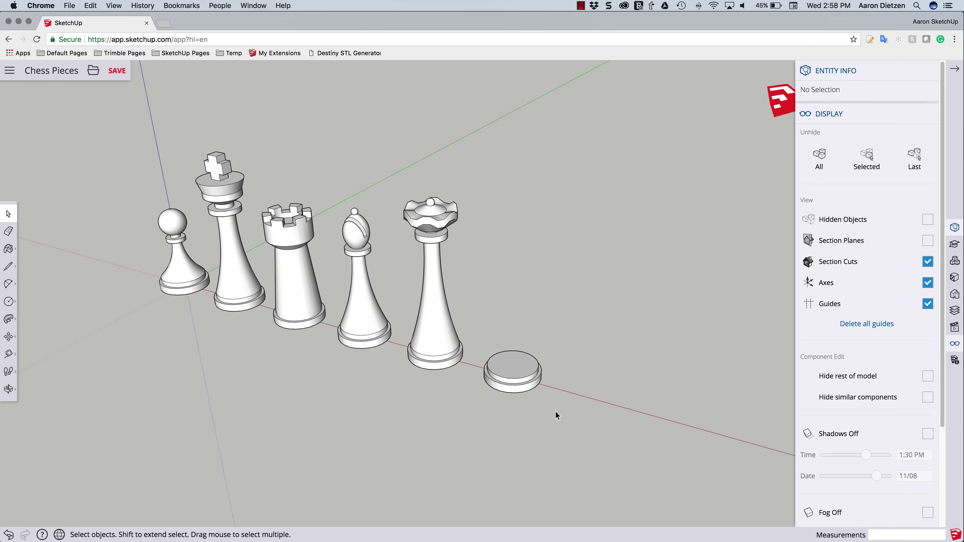
{"action": "scroll", "coordinate": [520, 361], "scroll_direction": "up", "scroll_amount": 5}
{"action": "middle_click_drag", "start_coordinate": [512, 361], "coordinate": [520, 410]}
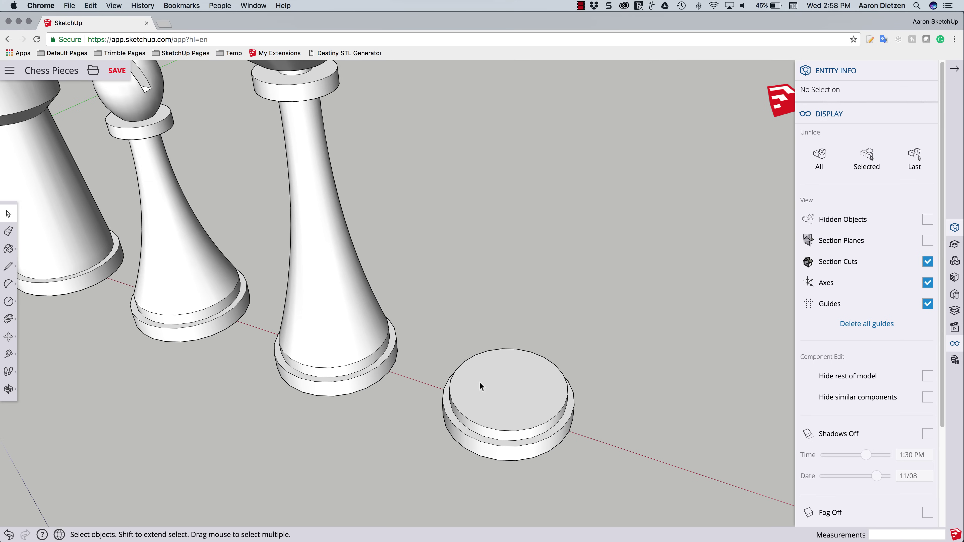
{"action": "middle_click_drag", "start_coordinate": [479, 382], "coordinate": [523, 375]}
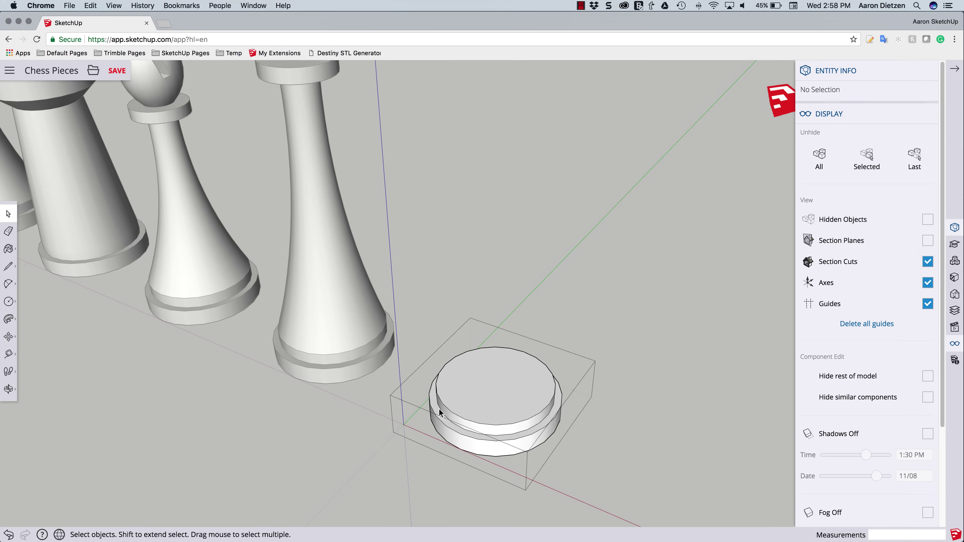
{"action": "scroll", "coordinate": [557, 425], "scroll_direction": "down", "scroll_amount": 10}
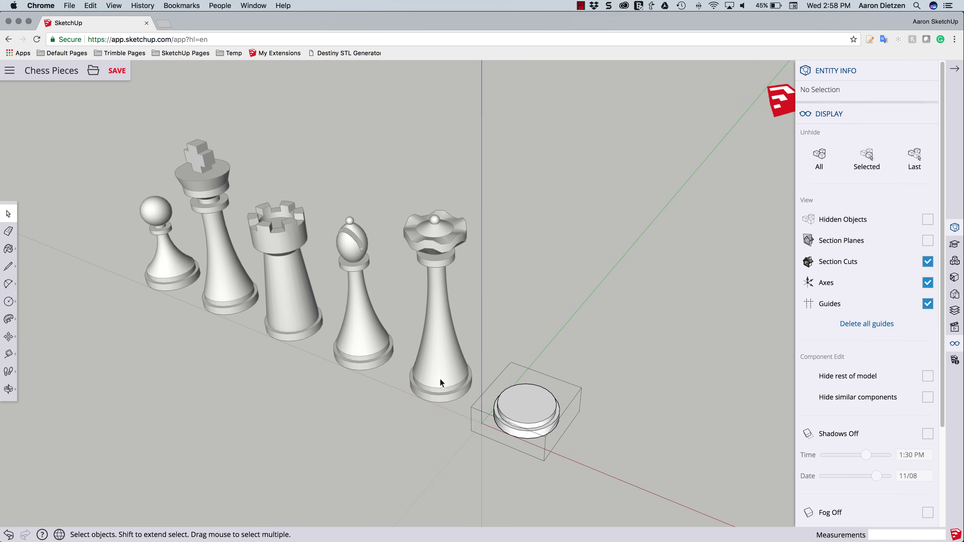
{"action": "scroll", "coordinate": [543, 420], "scroll_direction": "up", "scroll_amount": 10}
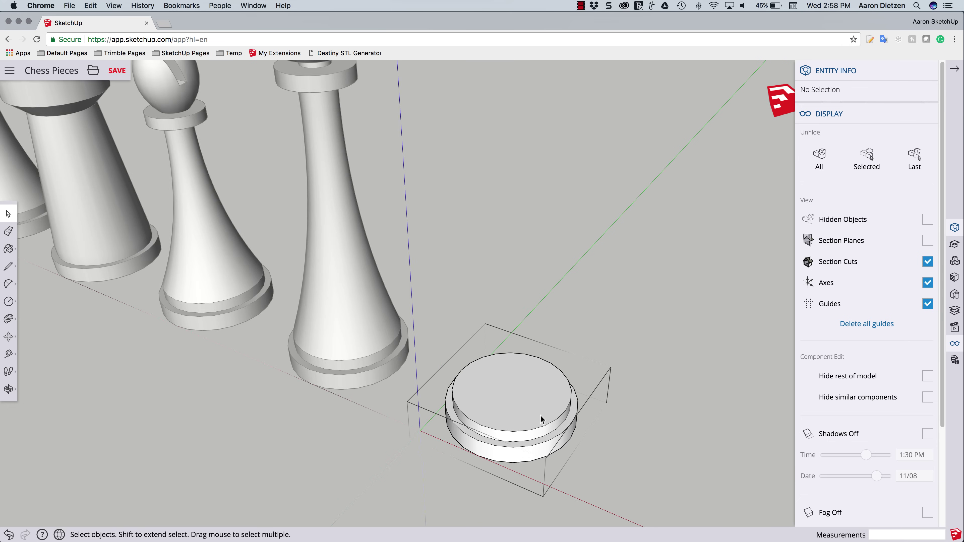
{"action": "mouse_move", "coordinate": [494, 386]}
{"action": "middle_mouse_down"}
{"action": "mouse_move", "coordinate": [402, 379]}
{"action": "mouse_move", "coordinate": [489, 392]}
{"action": "middle_mouse_up"}
{"action": "scroll", "coordinate": [419, 372], "scroll_direction": "down", "scroll_amount": 4}
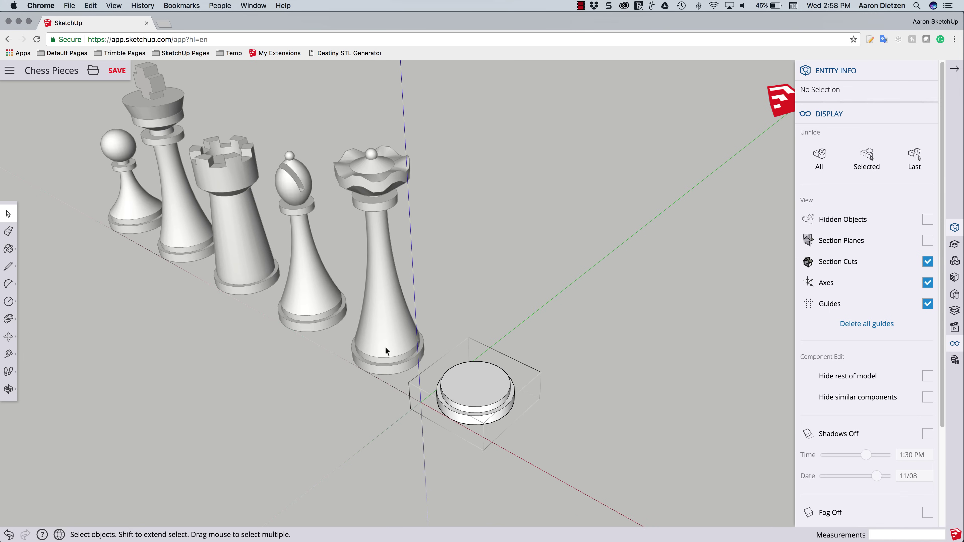
{"action": "scroll", "coordinate": [453, 386], "scroll_direction": "up", "scroll_amount": 5}
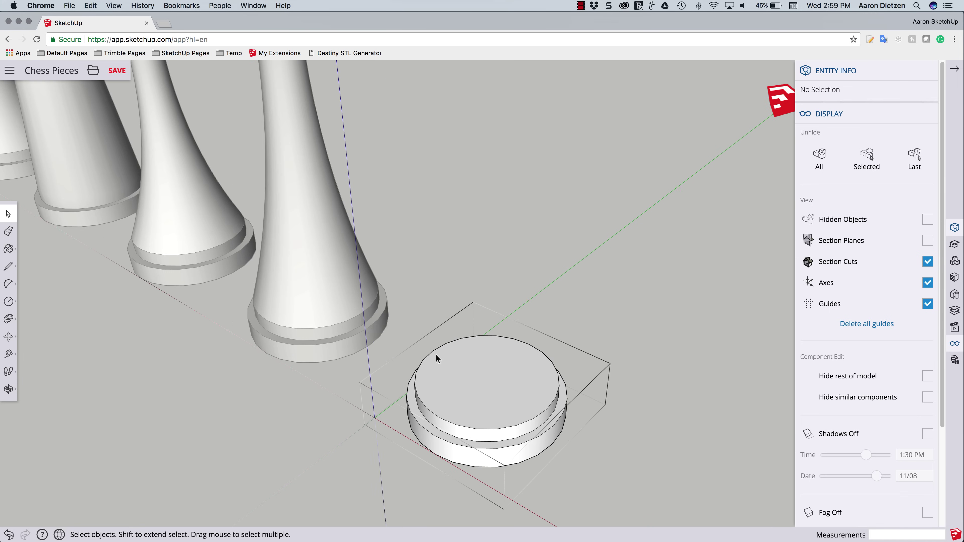
Open the empty base for editing and draw a line across its circular top face along the red axis, splitting it in half
{"action": "left_click", "coordinate": [444, 313]}
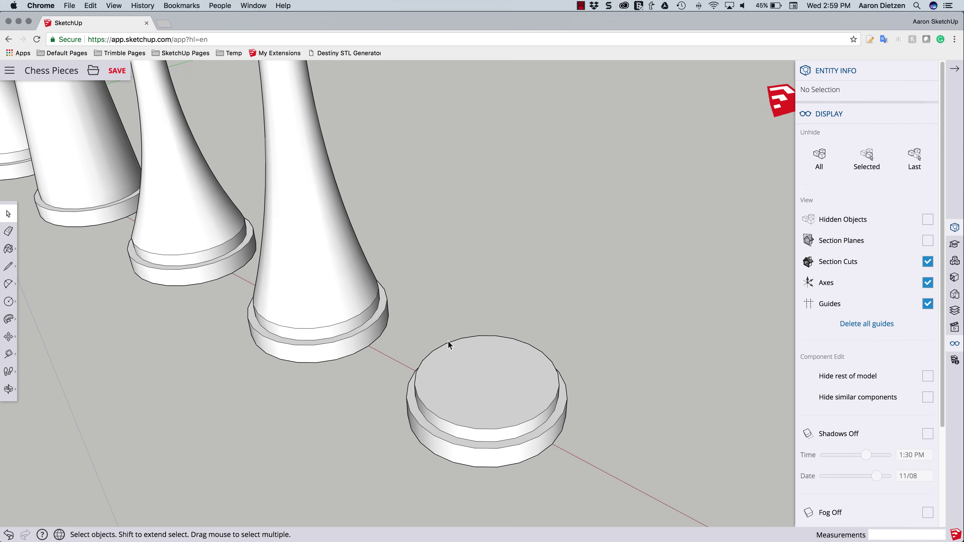
{"action": "double_click", "coordinate": [445, 362]}
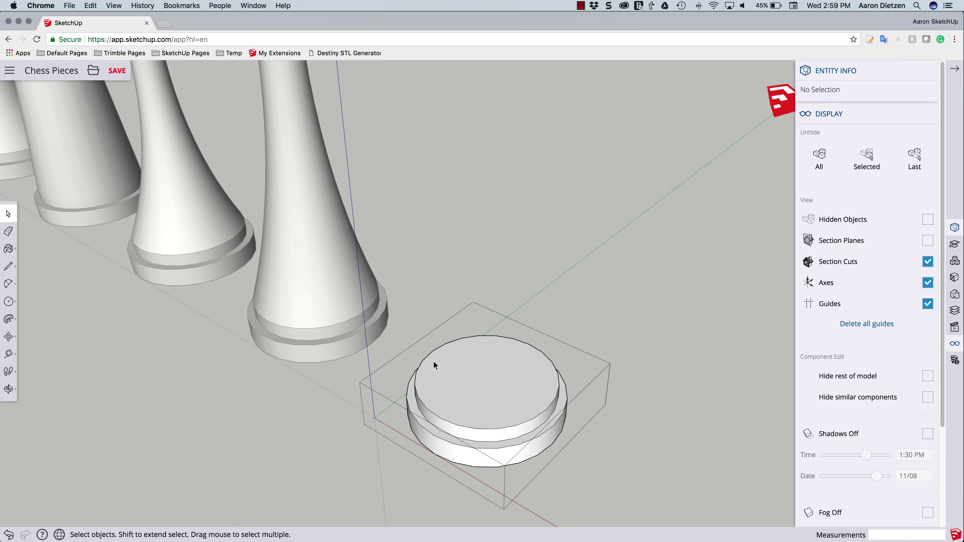
{"action": "key", "text": "l"}
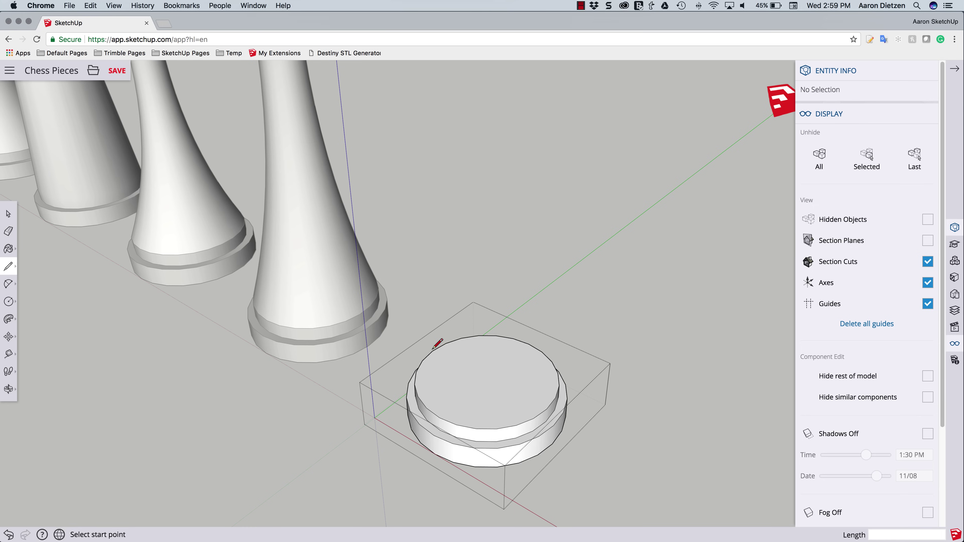
{"action": "left_click", "coordinate": [433, 351]}
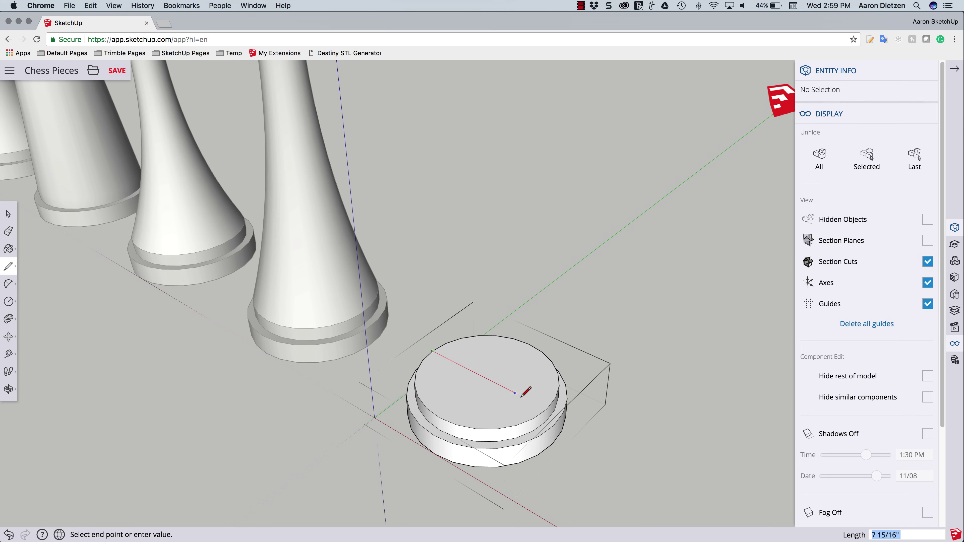
{"action": "left_click", "coordinate": [547, 409]}
{"action": "mouse_move", "coordinate": [531, 394]}
{"action": "middle_mouse_down"}
{"action": "mouse_move", "coordinate": [533, 366]}
{"action": "mouse_move", "coordinate": [527, 410]}
{"action": "middle_mouse_up"}
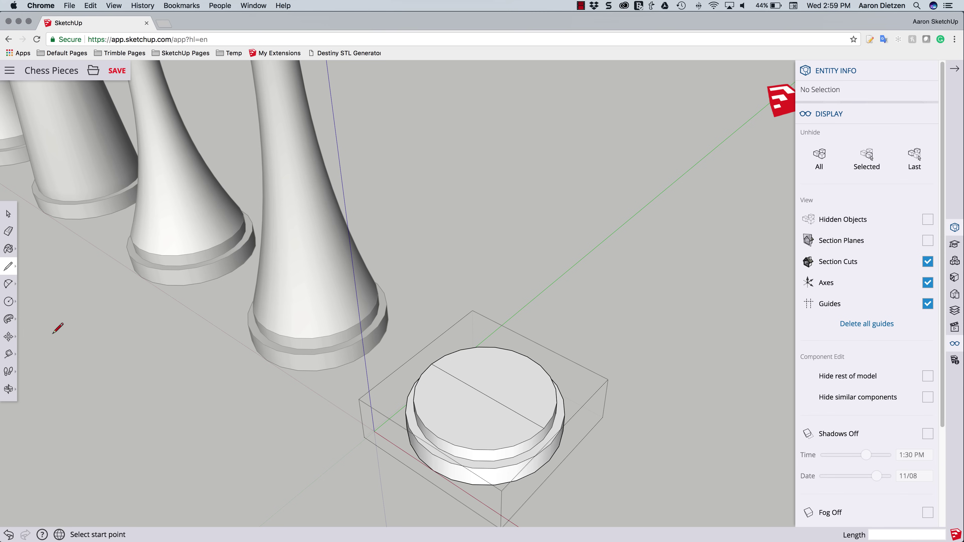
Draw a 4-sided 2 Point Arc between the dividing line's endpoints on the base's top face, with a bulge of about 3 7/8"
{"action": "left_click", "coordinate": [9, 284]}
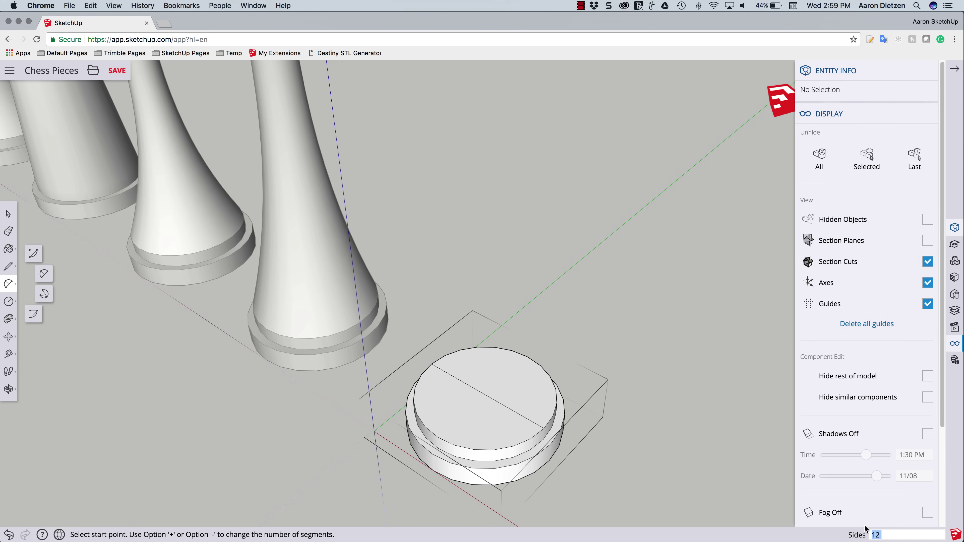
{"action": "type", "text": "4"}
{"action": "key", "text": "Return"}
{"action": "left_click", "coordinate": [432, 364]}
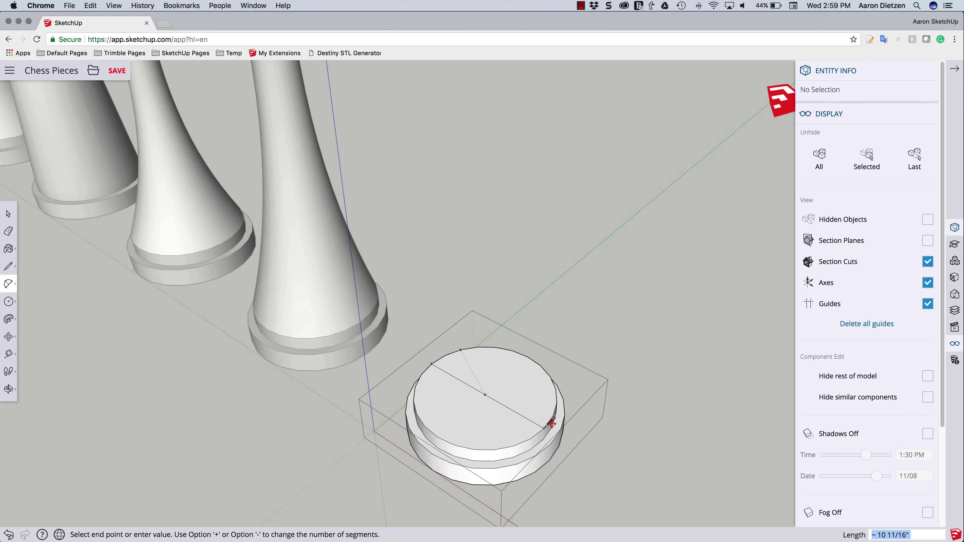
{"action": "left_click", "coordinate": [545, 429]}
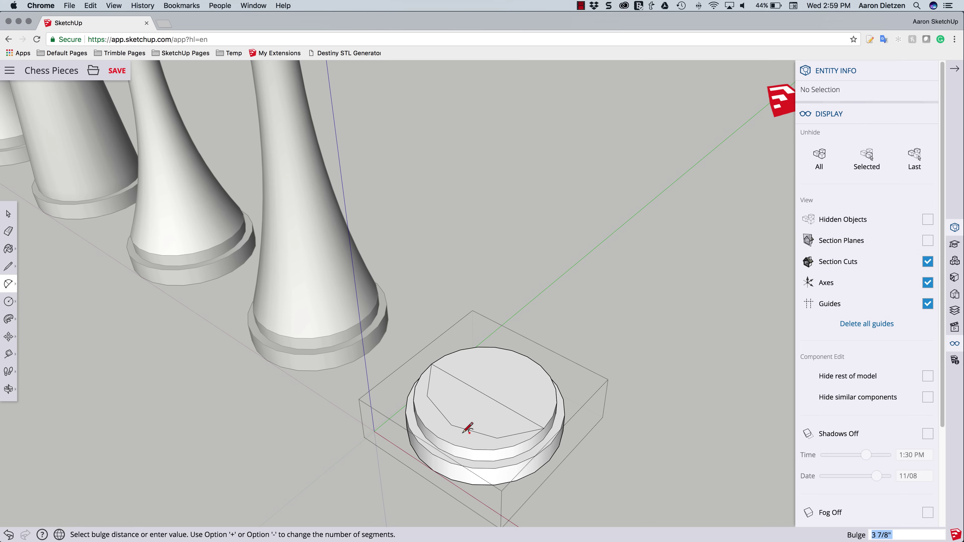
{"action": "left_click", "coordinate": [478, 432]}
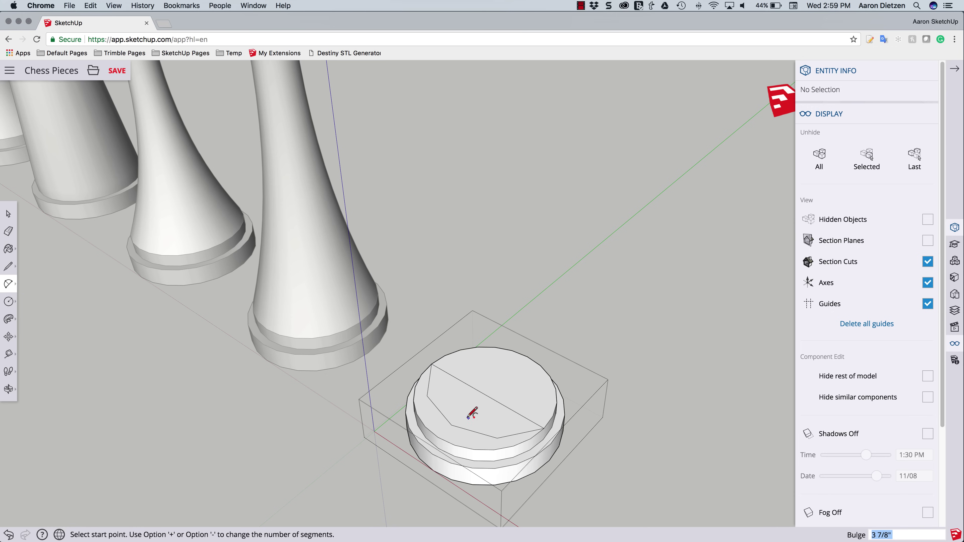
Make a component named "Half of a Knight" from the arc-bounded face and its edges
{"action": "key", "text": "space"}
{"action": "double_click", "coordinate": [462, 408]}
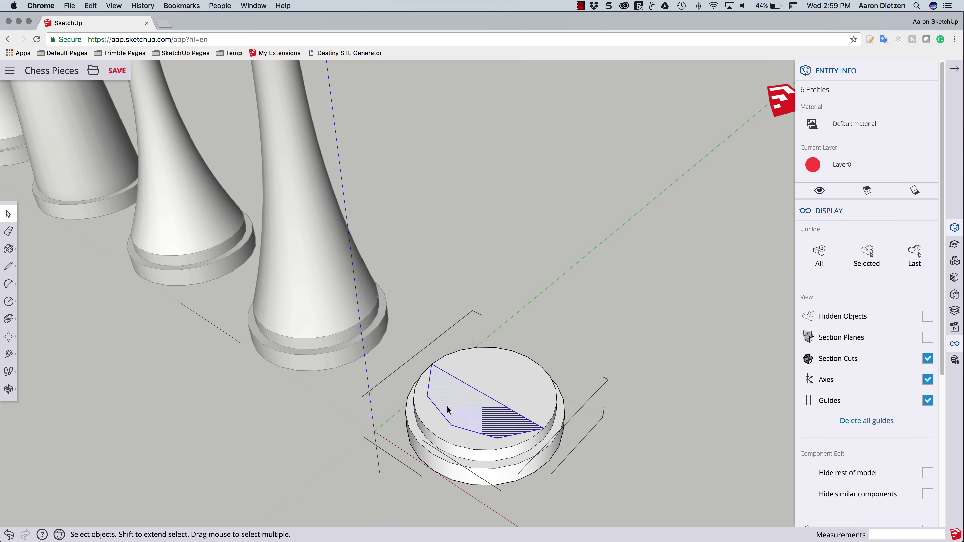
{"action": "right_click", "coordinate": [447, 389]}
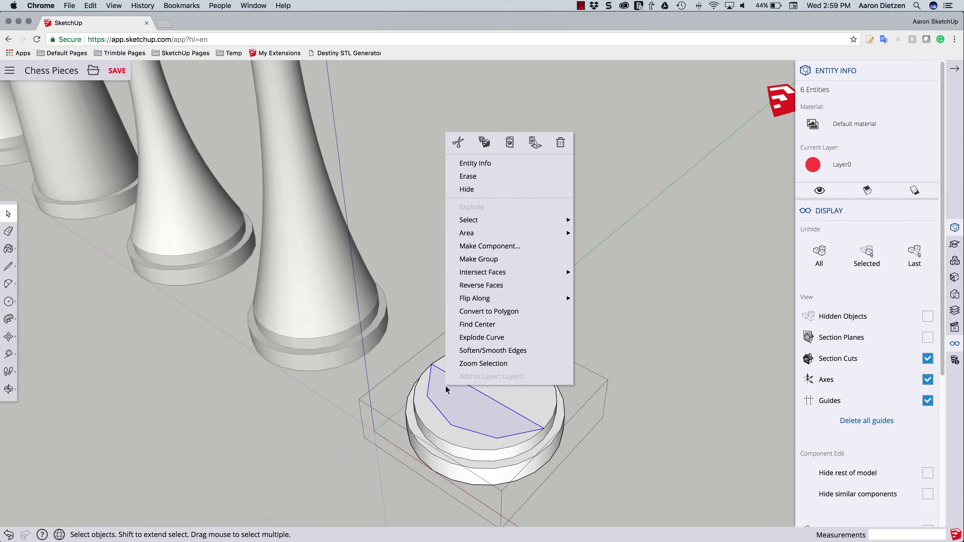
{"action": "left_click", "coordinate": [495, 248]}
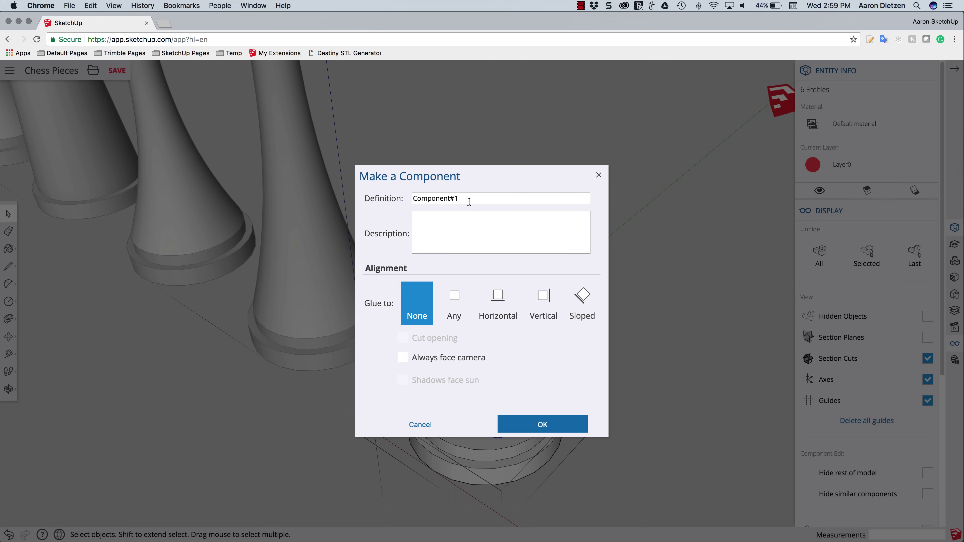
{"action": "left_click_drag", "start_coordinate": [468, 201], "coordinate": [398, 197]}
{"action": "type", "text": "Half of a Knight"}
{"action": "key", "text": "Return"}
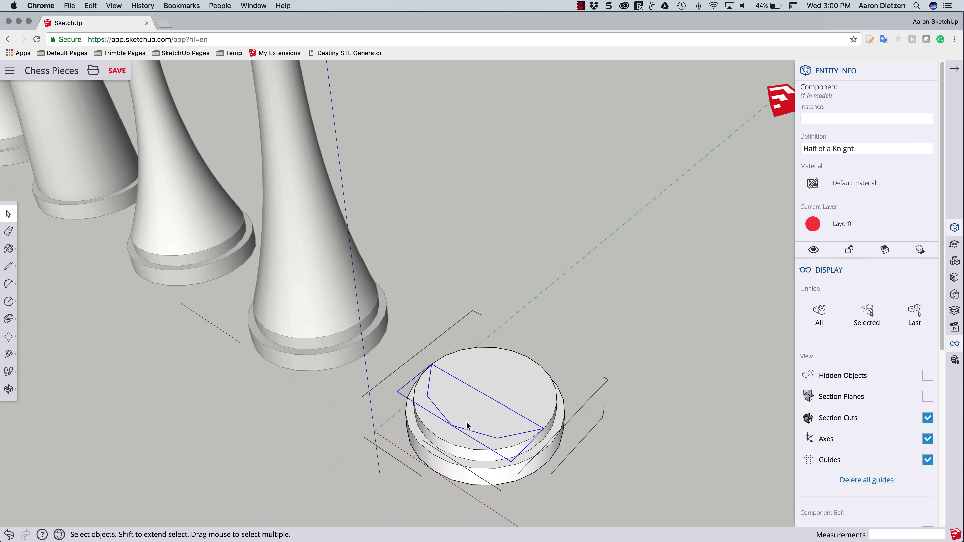
Copy the "Half of a Knight" component about 1' 1/4" along the green axis, clear of the base
{"action": "key", "text": "m"}
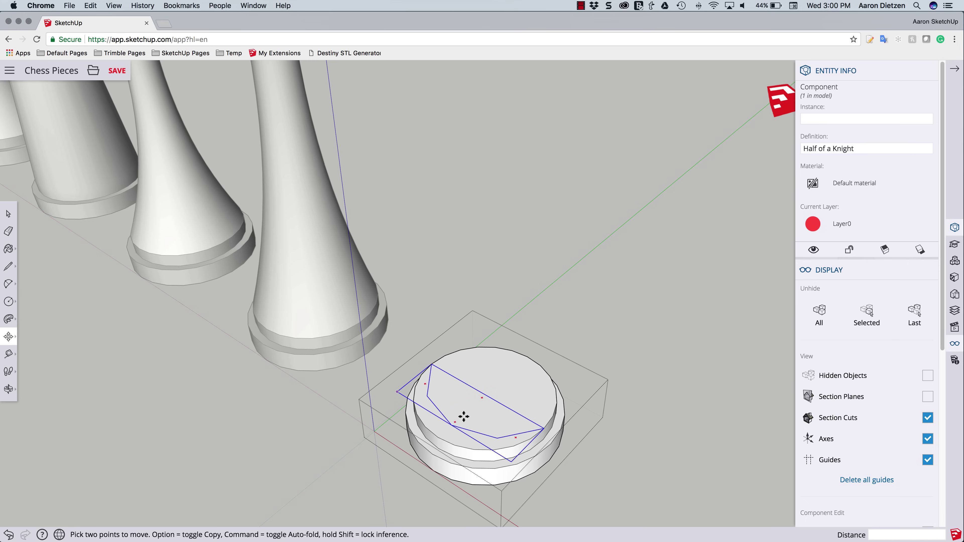
{"action": "left_click", "coordinate": [472, 419]}
{"action": "key", "text": "alt"}
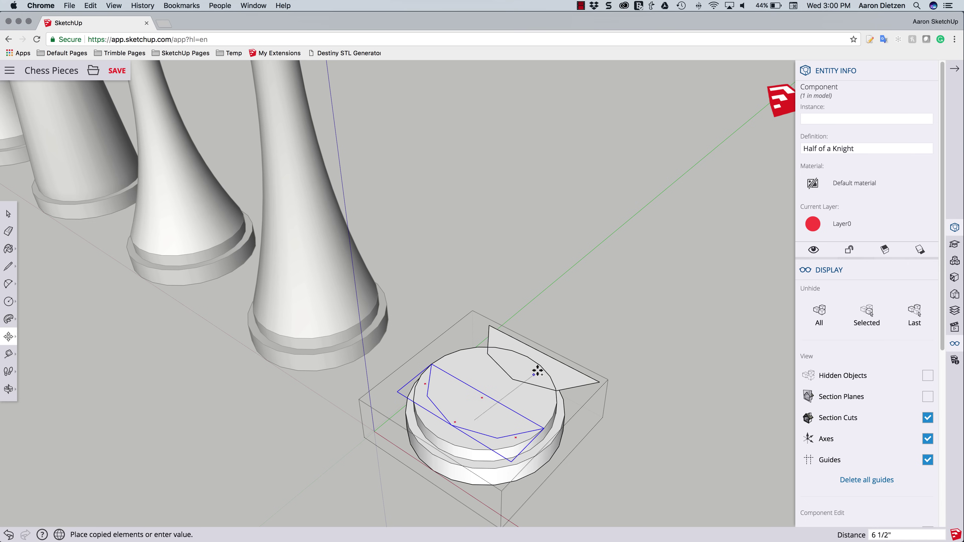
{"action": "left_click", "coordinate": [566, 333]}
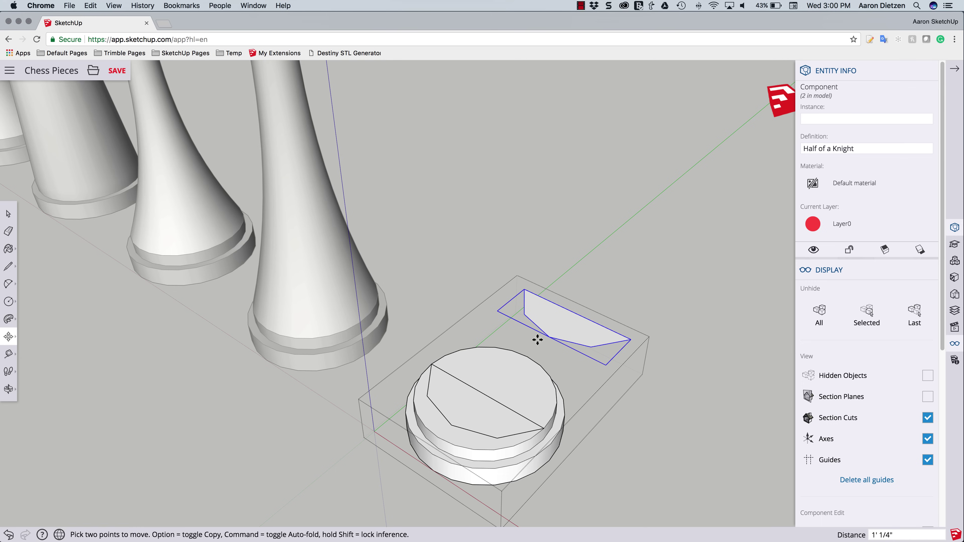
Mirror the copied half by scaling it to -1 along the green axis
{"action": "key", "text": "s"}
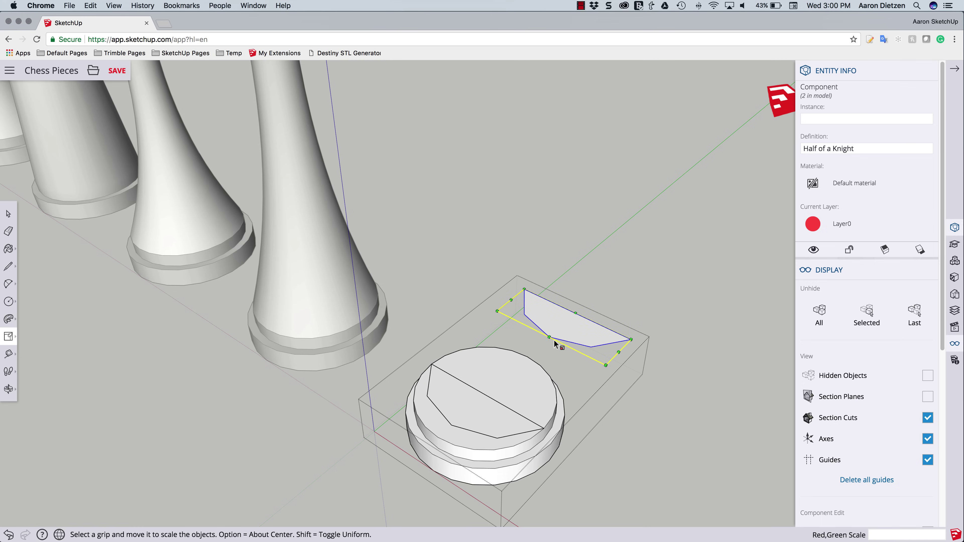
{"action": "left_click", "coordinate": [549, 338]}
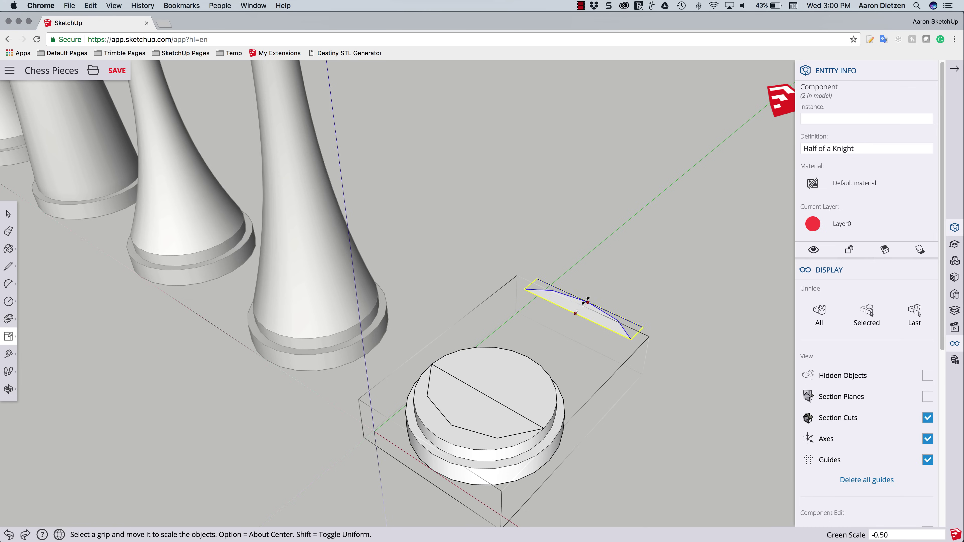
{"action": "type", "text": "-1."}
{"action": "key", "text": "Return"}
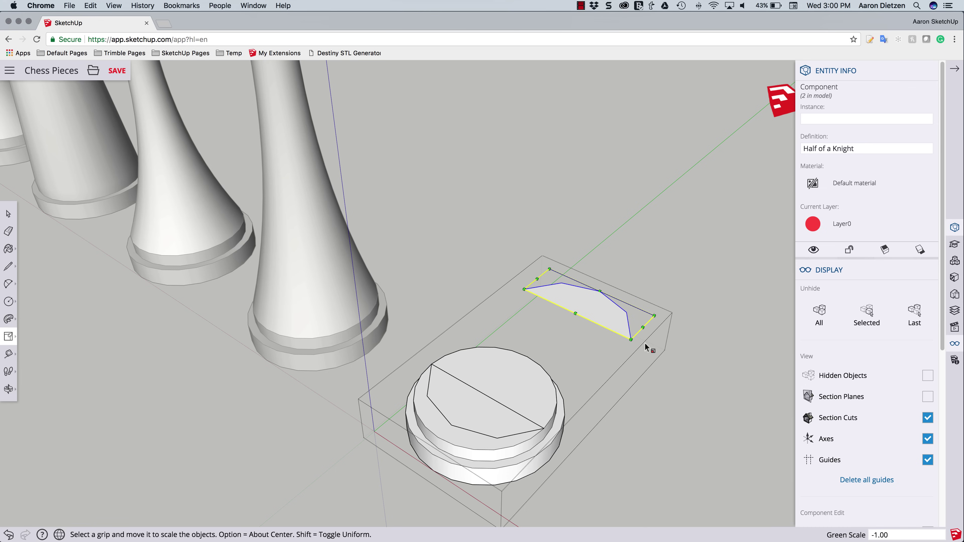
Move the mirrored half by its corner endpoint onto the dividing line's end, so the straight edges of both halves meet
{"action": "key", "text": "m"}
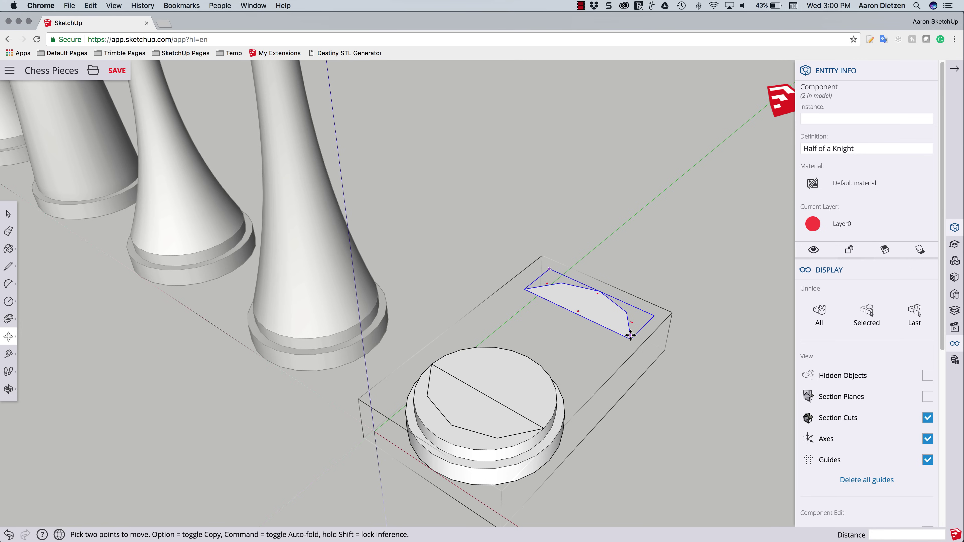
{"action": "left_click", "coordinate": [631, 337]}
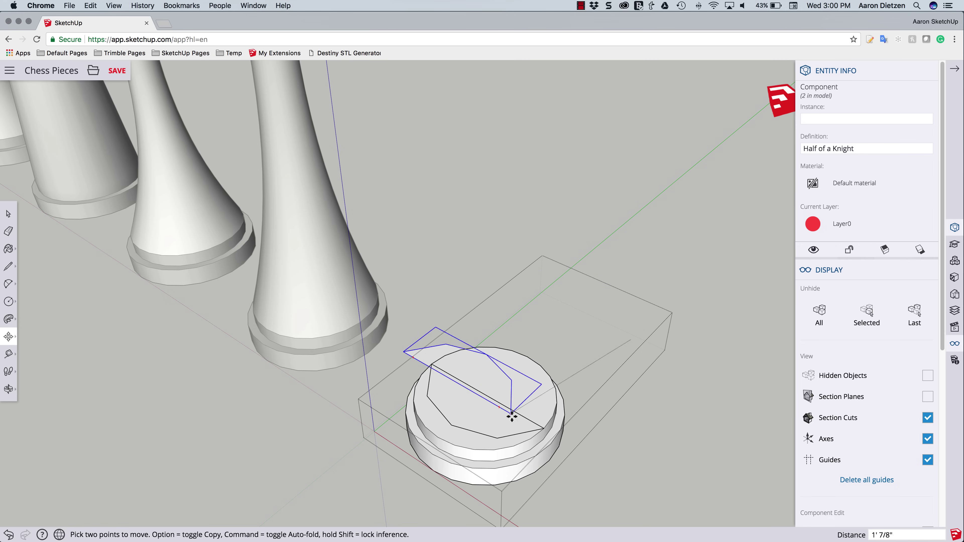
{"action": "left_click", "coordinate": [545, 428]}
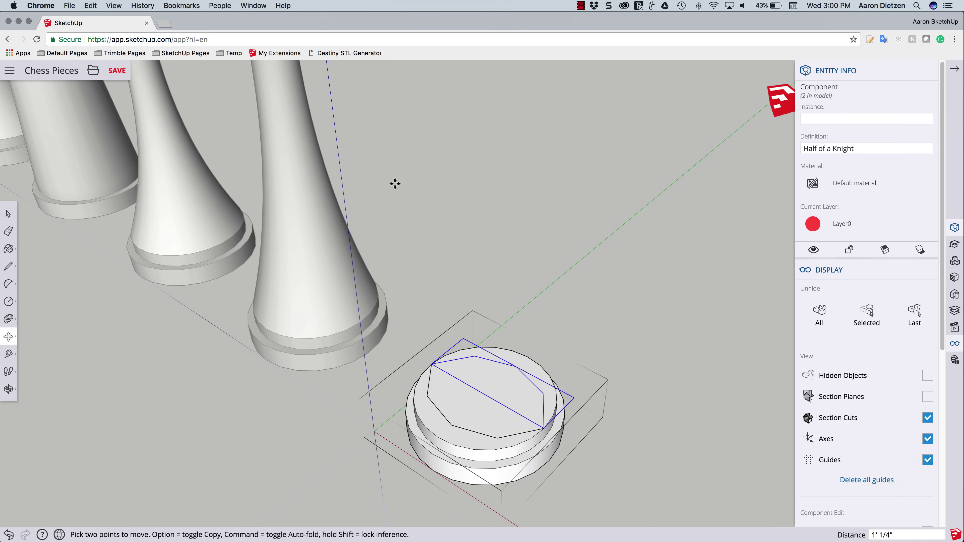
Open the original "Half of a Knight" component for editing and extrude its face upward about 2 3/8" with Push/Pull
{"action": "middle_click_drag", "start_coordinate": [486, 345], "coordinate": [466, 360]}
{"action": "key", "text": "space"}
{"action": "double_click", "coordinate": [462, 396]}
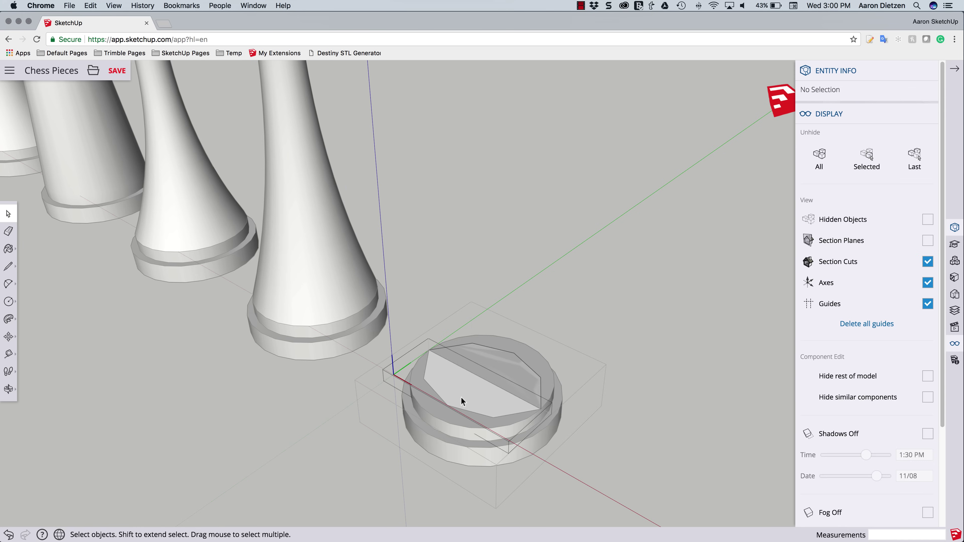
{"action": "key", "text": "p"}
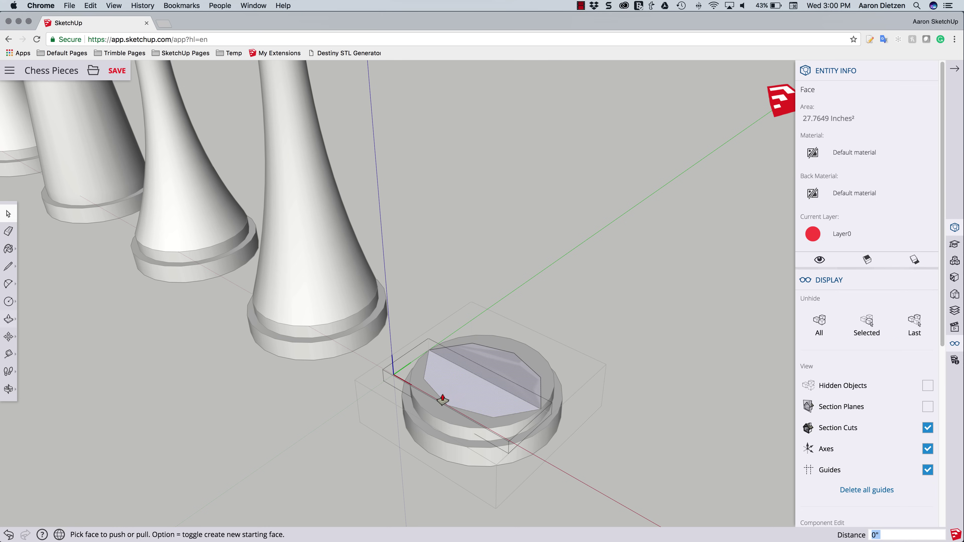
{"action": "left_click_drag", "start_coordinate": [457, 391], "coordinate": [456, 365]}
{"action": "middle_click_drag", "start_coordinate": [446, 424], "coordinate": [470, 403]}
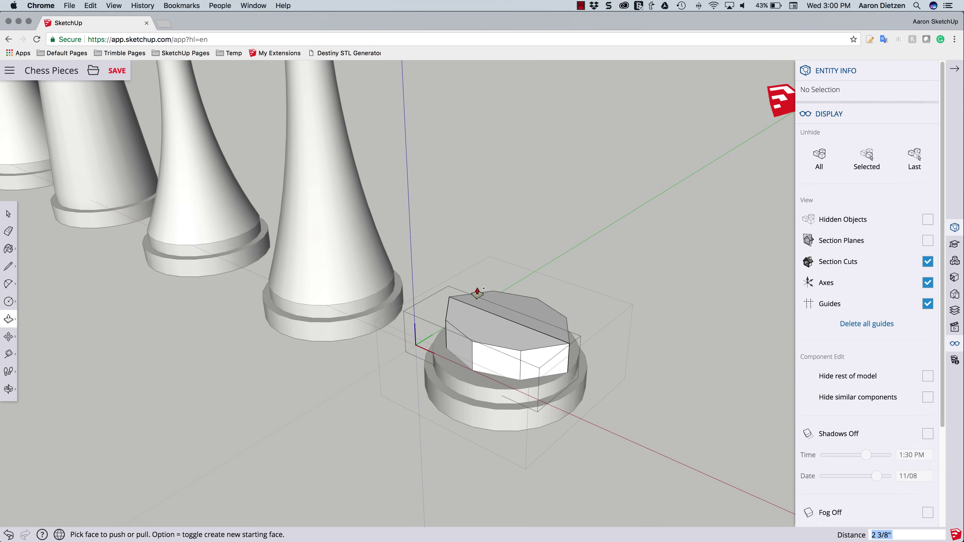
Push/Pull the half's top face upward into five more stacked segments, the first about 2 9/16" and the last about 2 3/16" high
{"action": "left_click", "coordinate": [478, 330]}
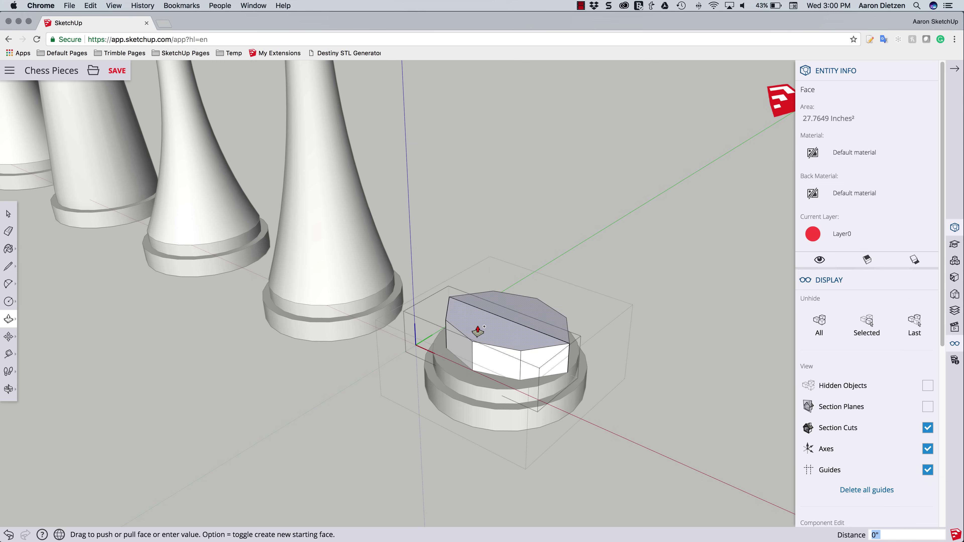
{"action": "left_click", "coordinate": [476, 299]}
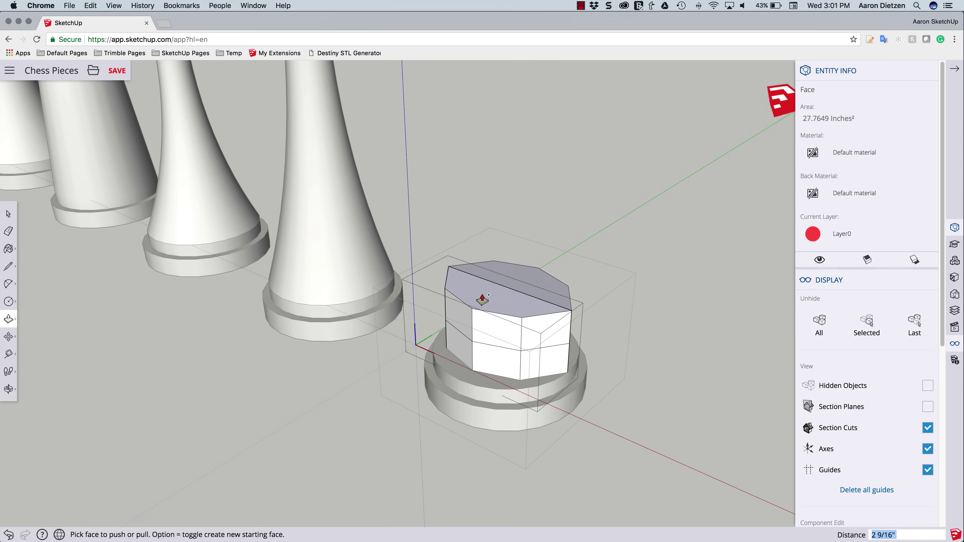
{"action": "left_click", "coordinate": [483, 299]}
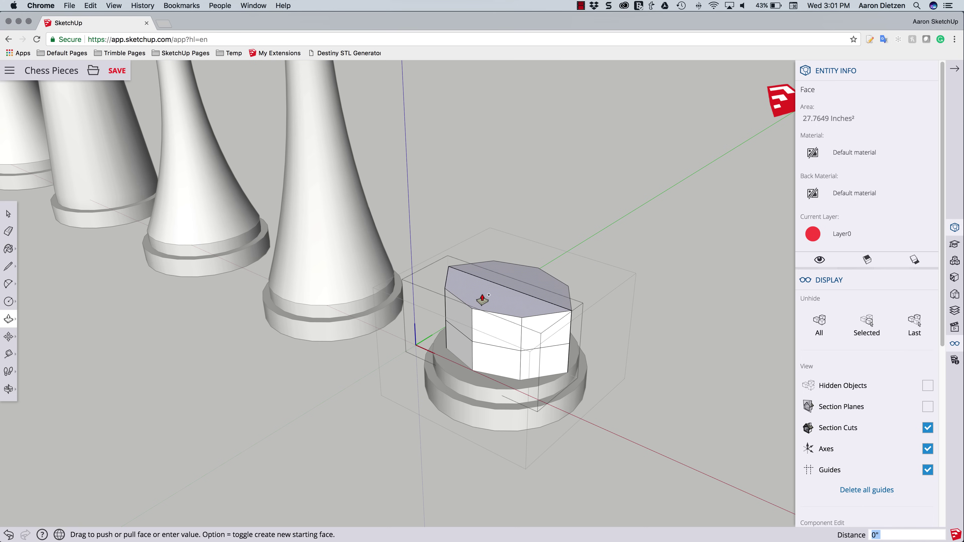
{"action": "left_click", "coordinate": [482, 265]}
{"action": "left_click", "coordinate": [482, 263]}
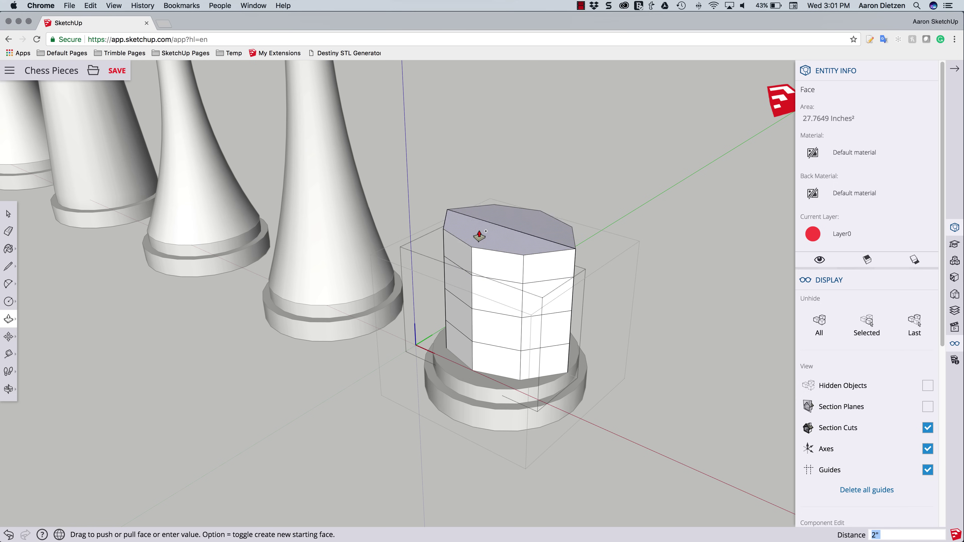
{"action": "left_click", "coordinate": [478, 225]}
{"action": "left_click", "coordinate": [478, 225]}
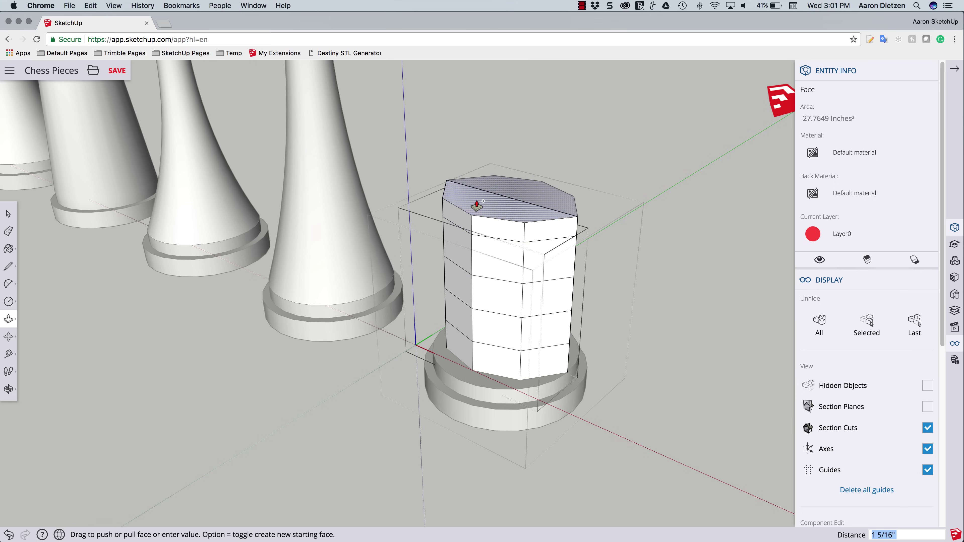
{"action": "left_click", "coordinate": [478, 193]}
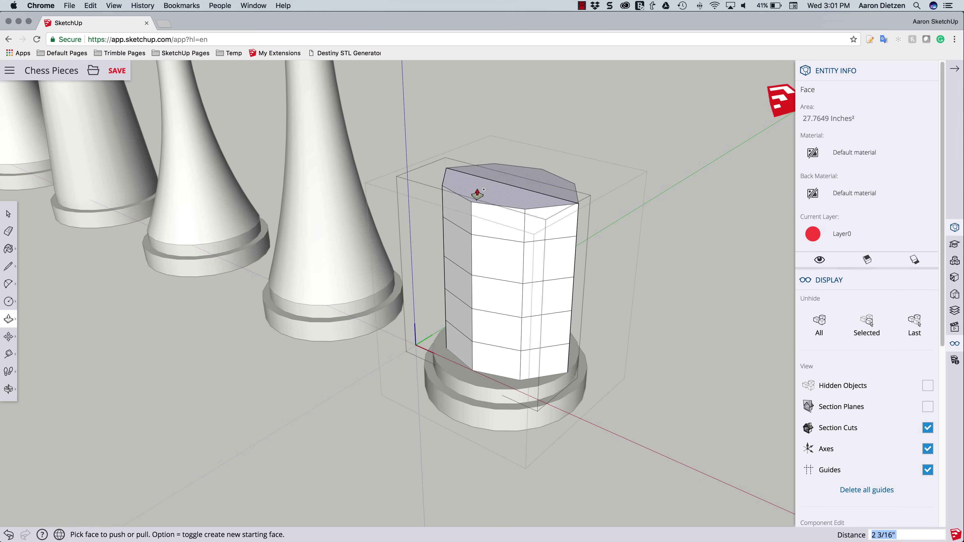
{"action": "left_click", "coordinate": [477, 194]}
{"action": "left_click", "coordinate": [471, 158]}
Narrow the top outline along the red axis with Scale, to 0.89 from the origin side, then slightly from the opposite side
{"action": "middle_click_drag", "start_coordinate": [538, 400], "coordinate": [719, 317]}
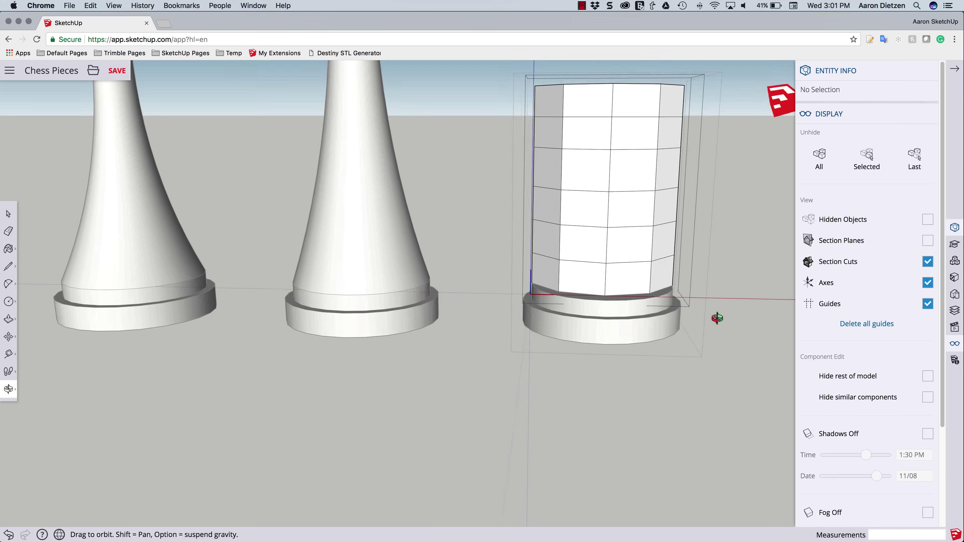
{"action": "left_click_drag", "start_coordinate": [719, 317], "coordinate": [610, 366]}
{"action": "key", "text": "p"}
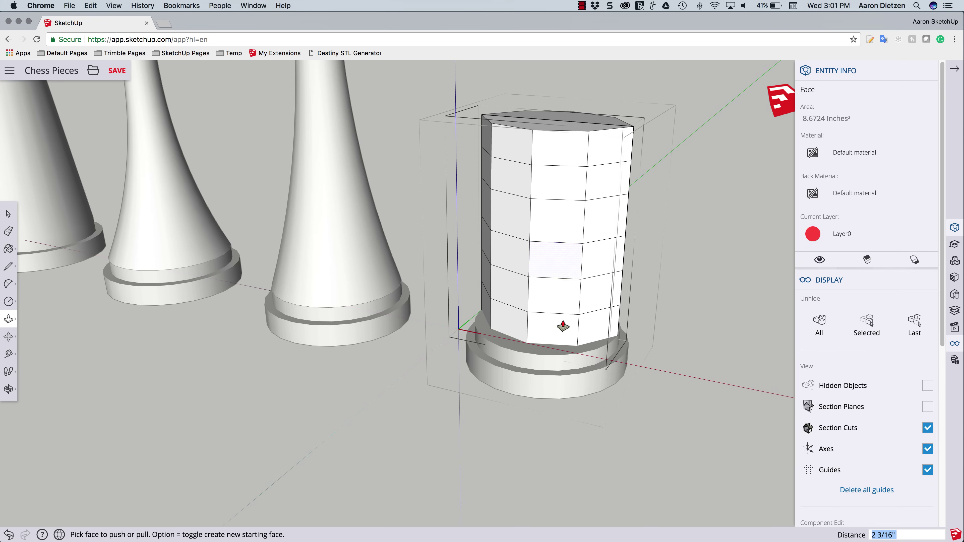
{"action": "middle_click_drag", "start_coordinate": [563, 326], "coordinate": [640, 284]}
{"action": "middle_click_drag", "start_coordinate": [599, 422], "coordinate": [530, 405]}
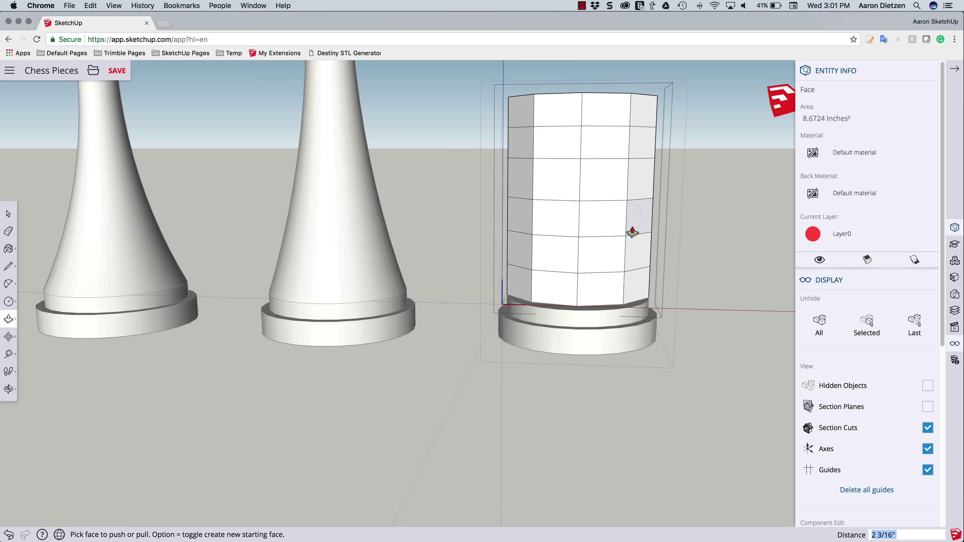
{"action": "key", "text": "space"}
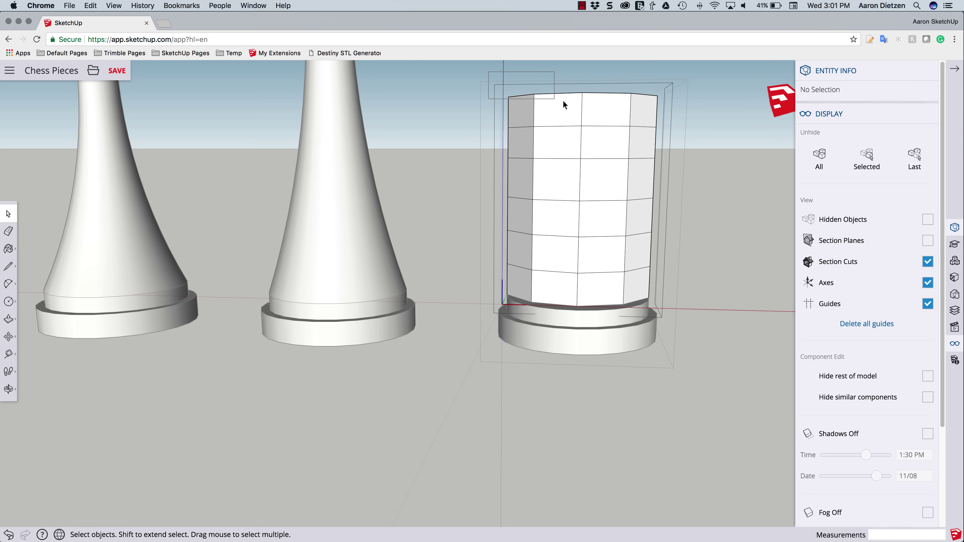
{"action": "left_click_drag", "start_coordinate": [568, 102], "coordinate": [701, 111]}
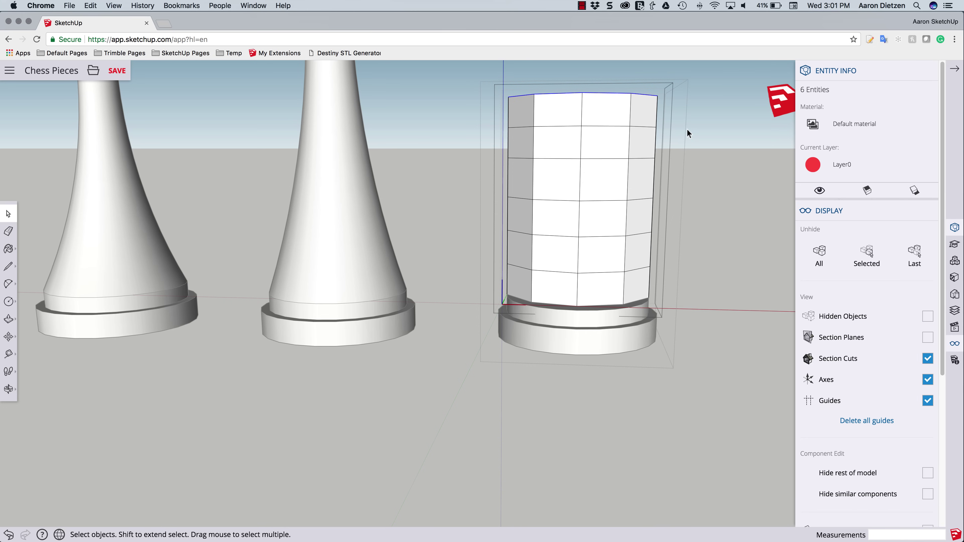
{"action": "middle_click_drag", "start_coordinate": [687, 133], "coordinate": [581, 192]}
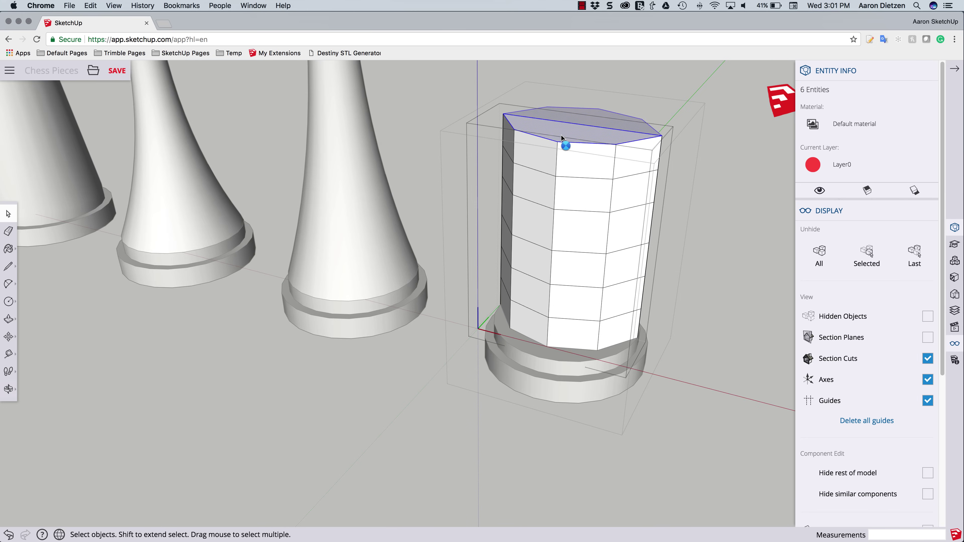
{"action": "key", "text": "s"}
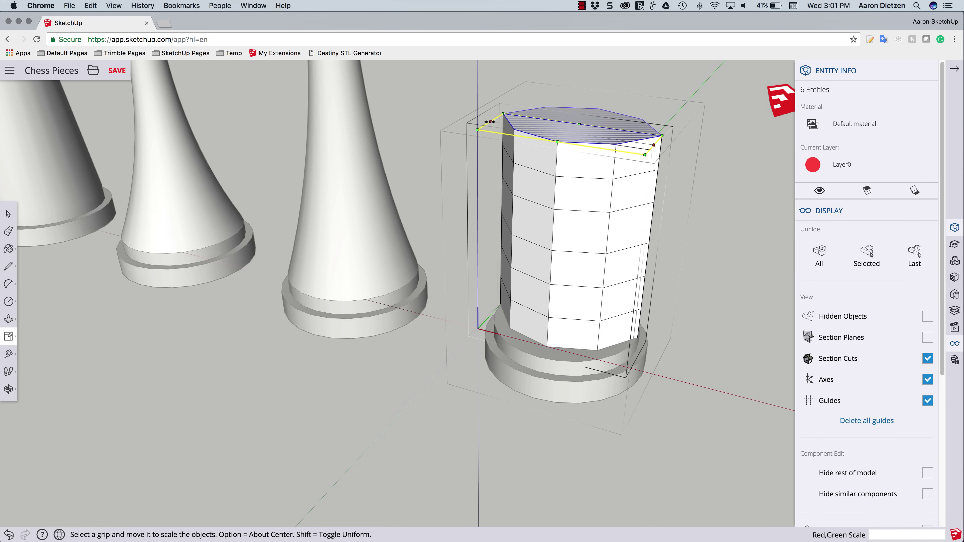
{"action": "left_click_drag", "start_coordinate": [495, 127], "coordinate": [510, 127]}
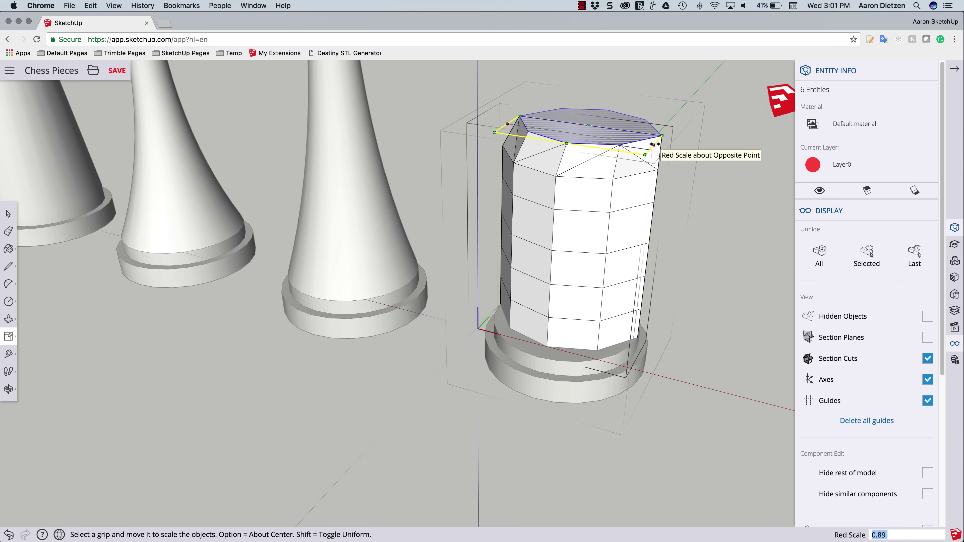
{"action": "left_click_drag", "start_coordinate": [659, 144], "coordinate": [642, 145]}
Select the second ring of edges from the top and scale it inward along the red axis from the origin side
{"action": "middle_click_drag", "start_coordinate": [642, 145], "coordinate": [810, 175]}
{"action": "middle_click_drag", "start_coordinate": [781, 148], "coordinate": [683, 163]}
{"action": "key", "text": "space"}
{"action": "left_click_drag", "start_coordinate": [512, 101], "coordinate": [695, 118]}
{"action": "middle_click_drag", "start_coordinate": [693, 138], "coordinate": [575, 227]}
{"action": "key", "text": "s"}
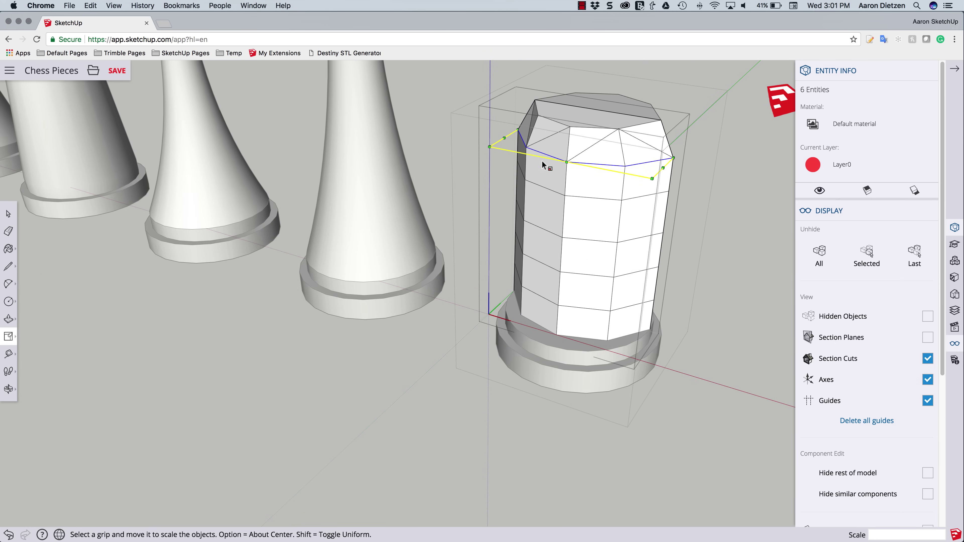
{"action": "left_click_drag", "start_coordinate": [504, 137], "coordinate": [517, 140]}
Scale the fourth and fifth rings from the top inward along the red axis, bringing in their origin side
{"action": "mouse_move", "coordinate": [711, 229]}
{"action": "middle_mouse_down"}
{"action": "mouse_move", "coordinate": [622, 171]}
{"action": "mouse_move", "coordinate": [656, 144]}
{"action": "mouse_move", "coordinate": [573, 130]}
{"action": "mouse_move", "coordinate": [680, 198]}
{"action": "middle_mouse_up"}
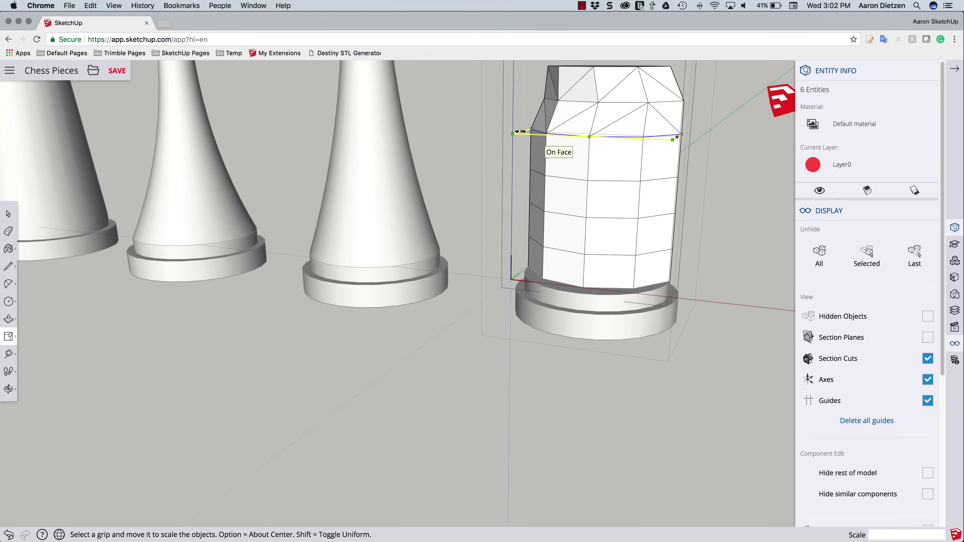
{"action": "left_click_drag", "start_coordinate": [522, 172], "coordinate": [547, 176]}
{"action": "key", "text": "space"}
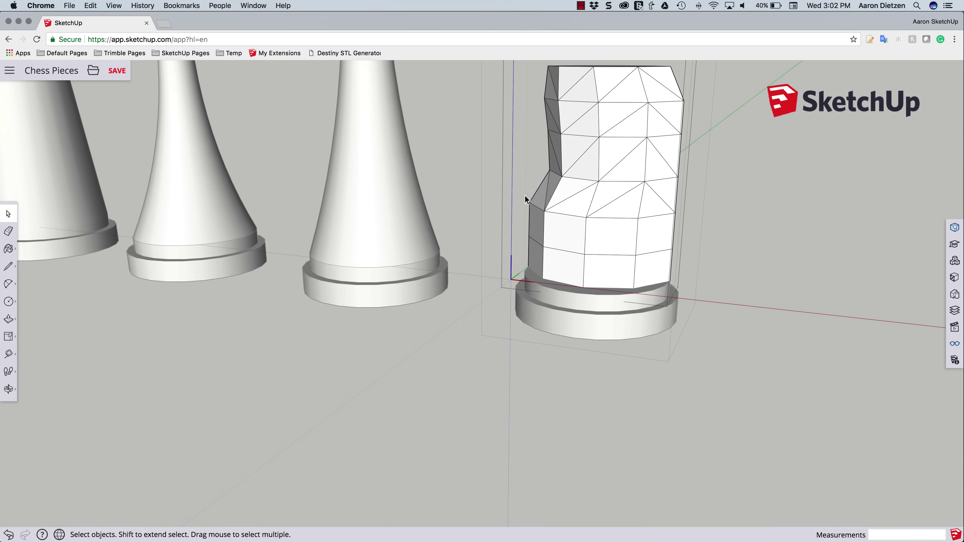
{"action": "left_click", "coordinate": [596, 219]}
{"action": "key", "text": "s"}
{"action": "left_click_drag", "start_coordinate": [529, 213], "coordinate": [547, 214]}
Select the lowest ring above the base and scale its origin side slightly inward along the red axis
{"action": "middle_click_drag", "start_coordinate": [682, 259], "coordinate": [695, 237]}
{"action": "key", "text": "space"}
{"action": "left_click", "coordinate": [675, 225]}
{"action": "key", "text": "s"}
{"action": "left_click_drag", "start_coordinate": [534, 222], "coordinate": [540, 222]}
Reselect the second ring above the base and scale it further inward along the red axis to curve the neck
{"action": "key", "text": "space"}
{"action": "left_click_drag", "start_coordinate": [528, 176], "coordinate": [693, 197]}
{"action": "key", "text": "s"}
{"action": "left_click_drag", "start_coordinate": [525, 207], "coordinate": [543, 208]}
Examine the tapered knight body from several sides to check its curve and the two halves' symmetry
{"action": "middle_click_drag", "start_coordinate": [543, 208], "coordinate": [762, 330]}
{"action": "key", "text": "s"}
{"action": "scroll", "coordinate": [762, 330], "scroll_direction": "up", "scroll_amount": 2}
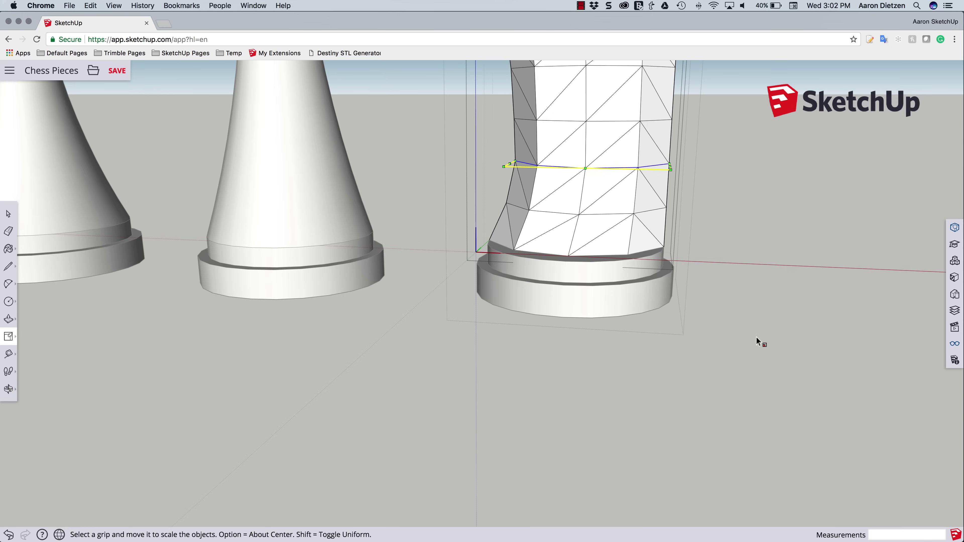
{"action": "scroll", "coordinate": [756, 337], "scroll_direction": "down", "scroll_amount": 3}
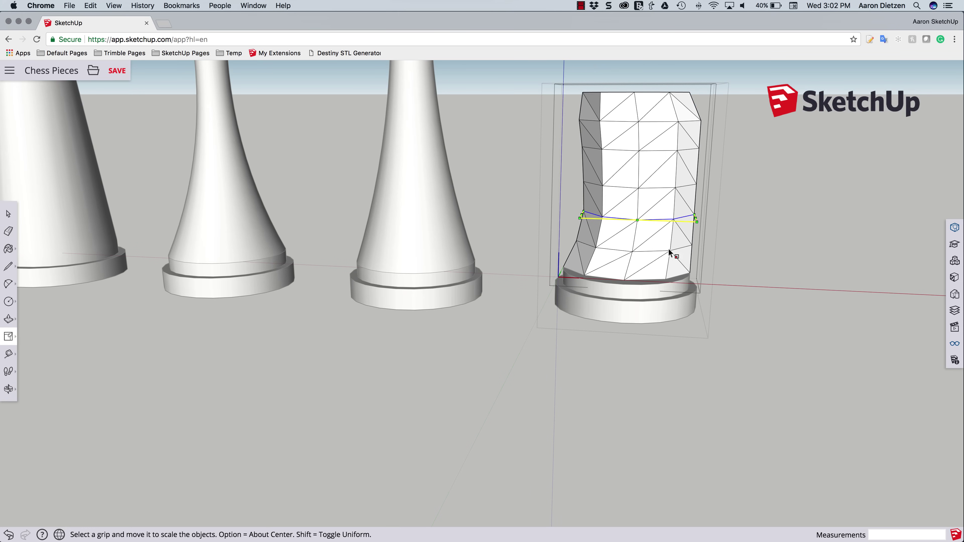
{"action": "middle_click_drag", "start_coordinate": [775, 188], "coordinate": [510, 267]}
{"action": "middle_click_drag", "start_coordinate": [564, 204], "coordinate": [724, 184]}
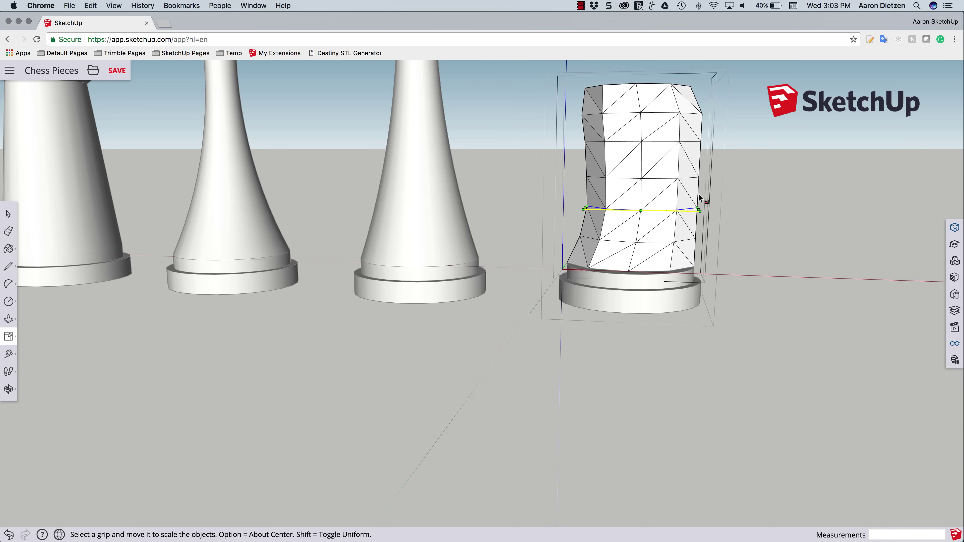
{"action": "key", "text": "m"}
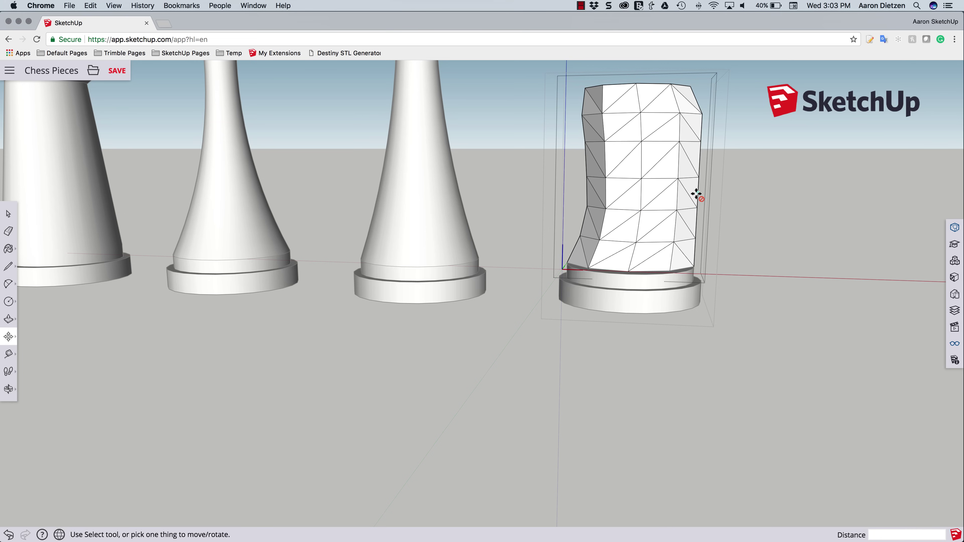
{"action": "middle_click_drag", "start_coordinate": [697, 193], "coordinate": [582, 194]}
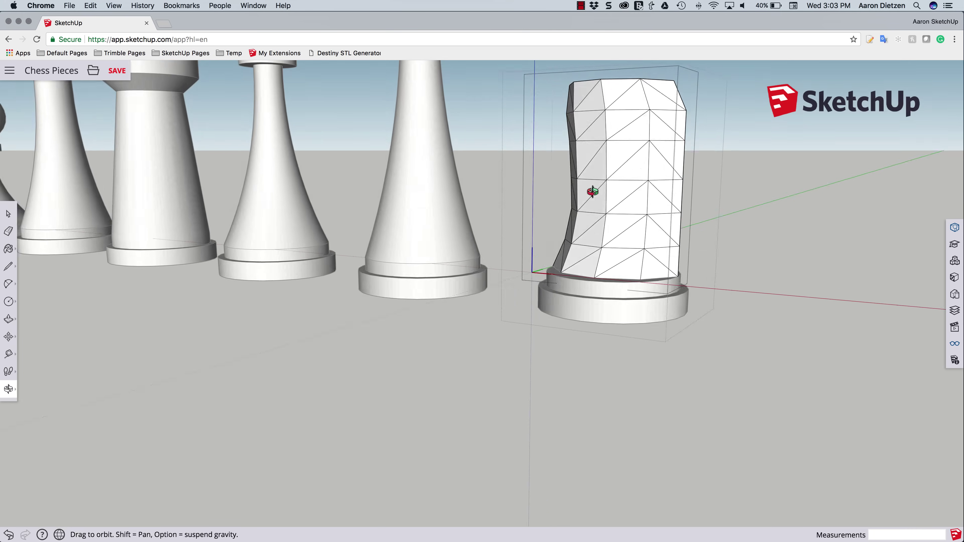
{"action": "scroll", "coordinate": [683, 199], "scroll_direction": "down", "scroll_amount": 5}
{"action": "scroll", "coordinate": [682, 196], "scroll_direction": "up", "scroll_amount": 3}
{"action": "middle_click_drag", "start_coordinate": [683, 196], "coordinate": [493, 286]}
{"action": "key", "text": "m"}
{"action": "middle_click_drag", "start_coordinate": [428, 276], "coordinate": [654, 264]}
{"action": "middle_click_drag", "start_coordinate": [611, 178], "coordinate": [702, 166]}
{"action": "scroll", "coordinate": [659, 251], "scroll_direction": "down", "scroll_amount": 3}
{"action": "scroll", "coordinate": [659, 253], "scroll_direction": "up", "scroll_amount": 5}
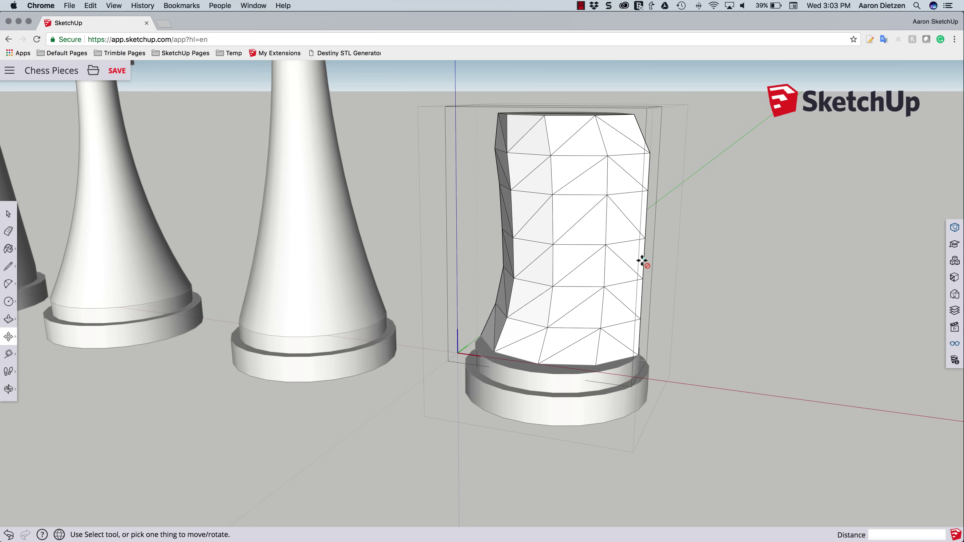
{"action": "middle_click_drag", "start_coordinate": [720, 237], "coordinate": [524, 279]}
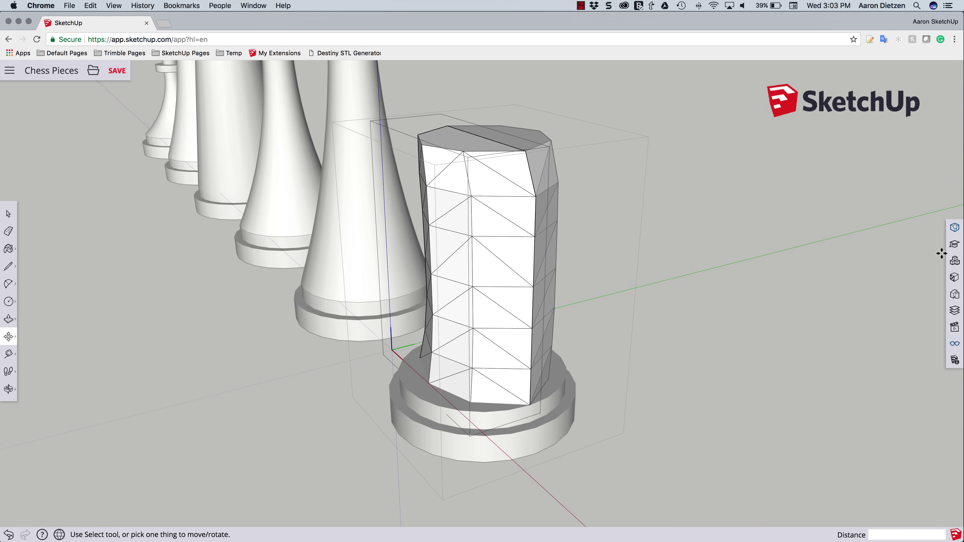
Turn on hiding of similar components during component editing and reopen one knight half for editing
{"action": "left_click", "coordinate": [954, 345]}
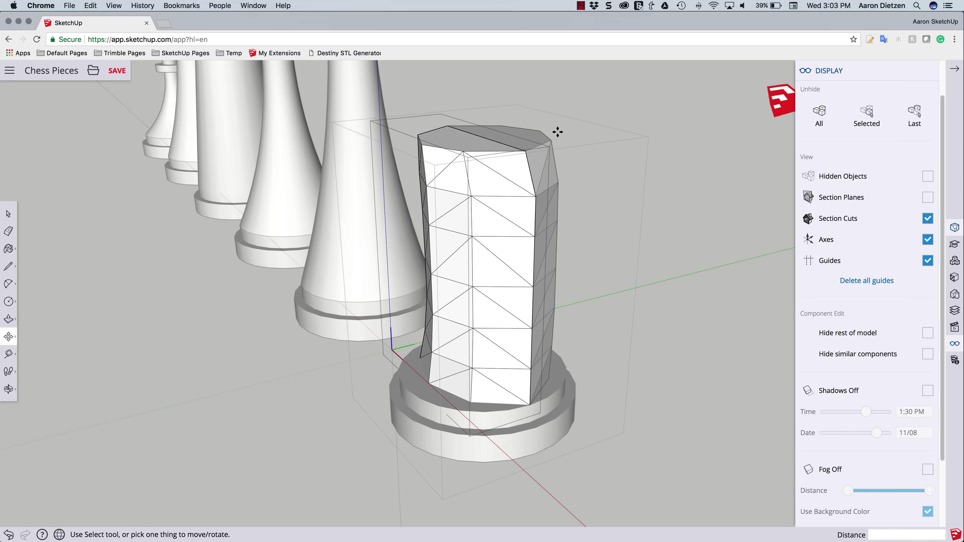
{"action": "left_click", "coordinate": [928, 357]}
{"action": "key", "text": "o"}
{"action": "left_click_drag", "start_coordinate": [663, 318], "coordinate": [497, 352]}
{"action": "key", "text": "space"}
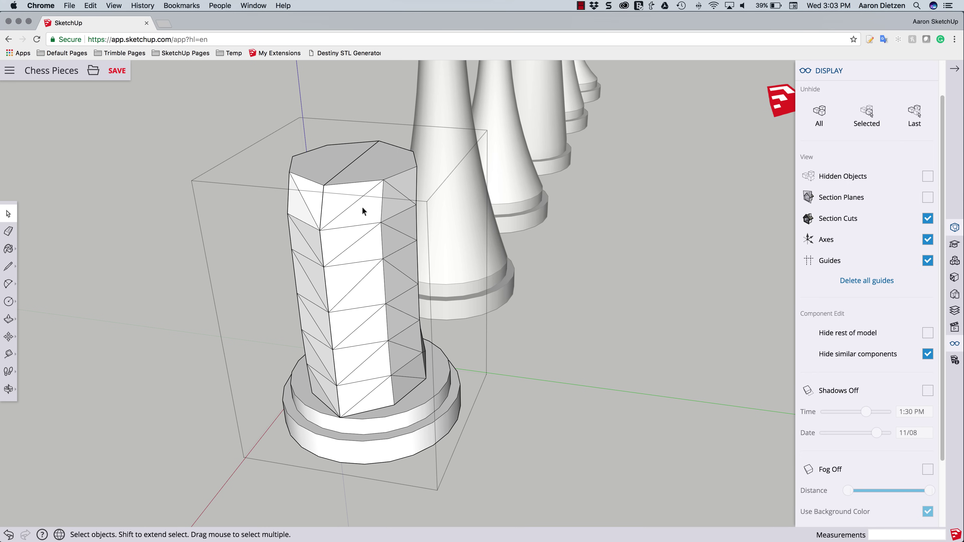
{"action": "double_click", "coordinate": [305, 251]}
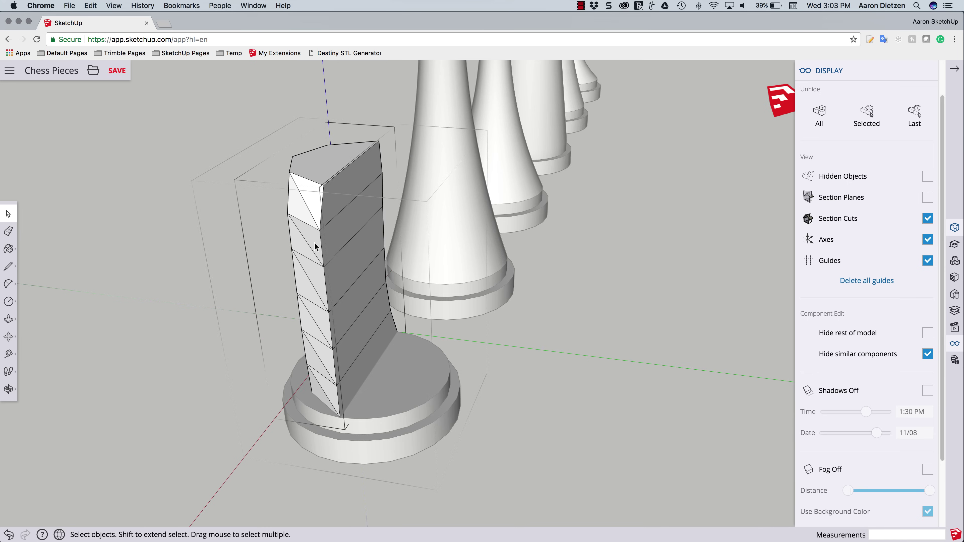
Move the fourth edge segment from the top, on the side opposite the origin, about 5/16" outward along the red axis
{"action": "key", "text": "o"}
{"action": "left_click_drag", "start_coordinate": [317, 246], "coordinate": [745, 199]}
{"action": "left_click_drag", "start_coordinate": [684, 268], "coordinate": [738, 222]}
{"action": "key", "text": "space"}
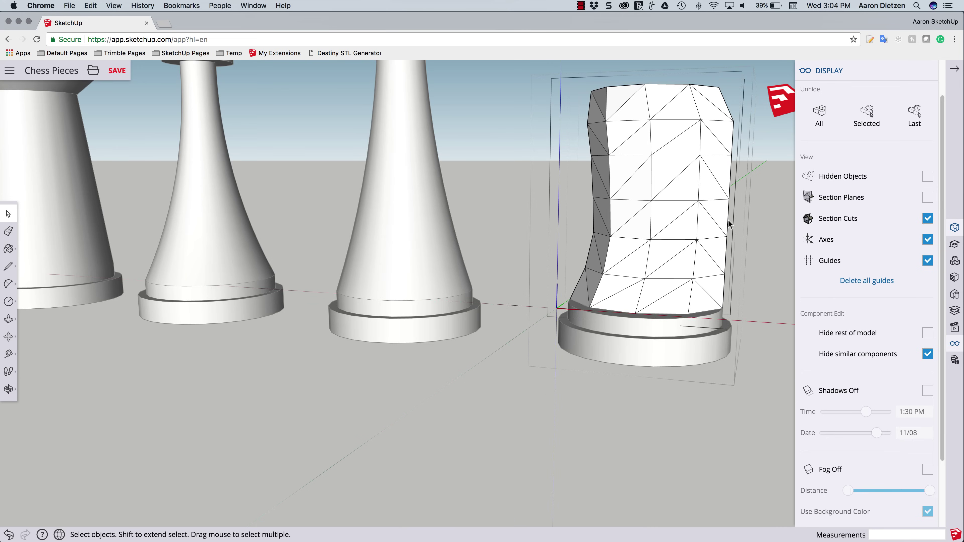
{"action": "left_click", "coordinate": [729, 220]}
{"action": "key", "text": "m"}
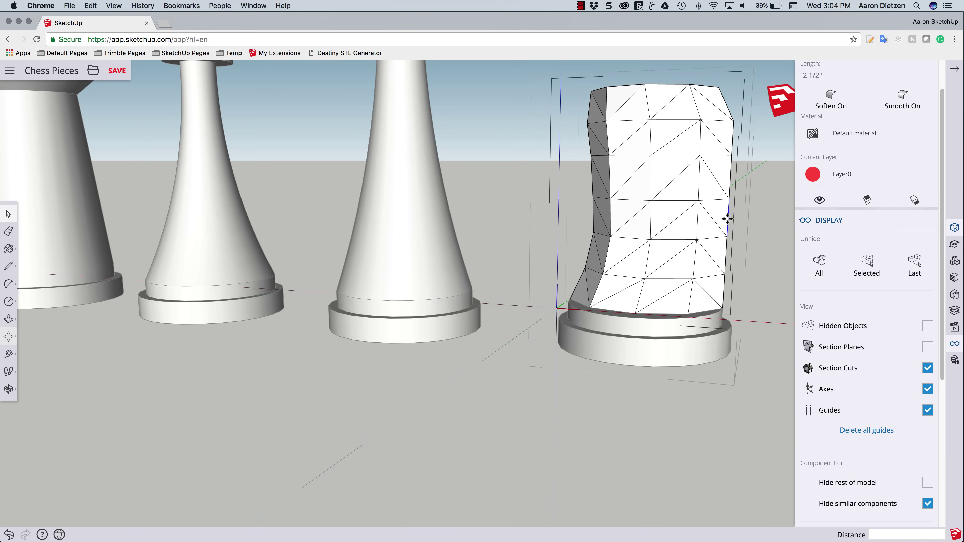
{"action": "left_click", "coordinate": [729, 220]}
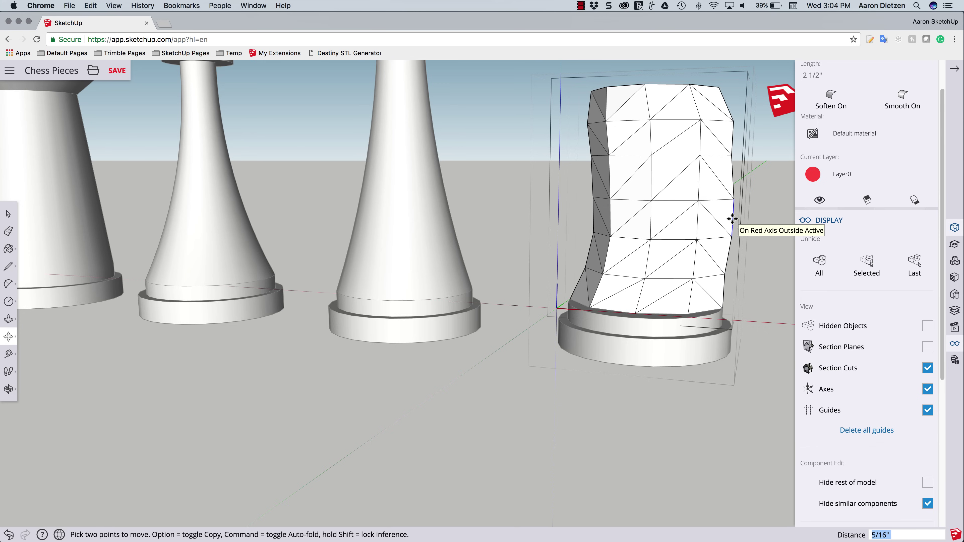
Move the second edge segment from the top on the same side about 5/16" outward and clear the selection
{"action": "key", "text": "space"}
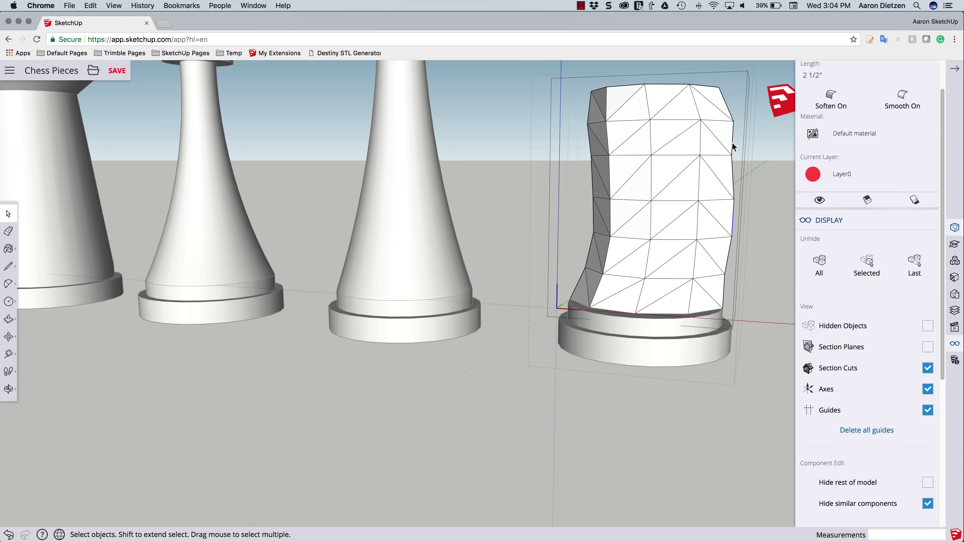
{"action": "key", "text": "m"}
{"action": "left_click", "coordinate": [733, 142]}
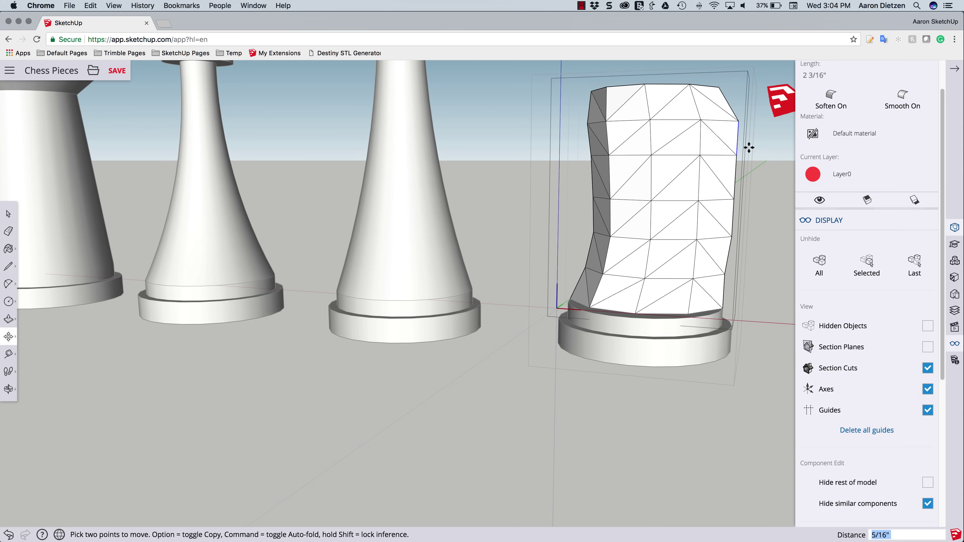
{"action": "key", "text": "space"}
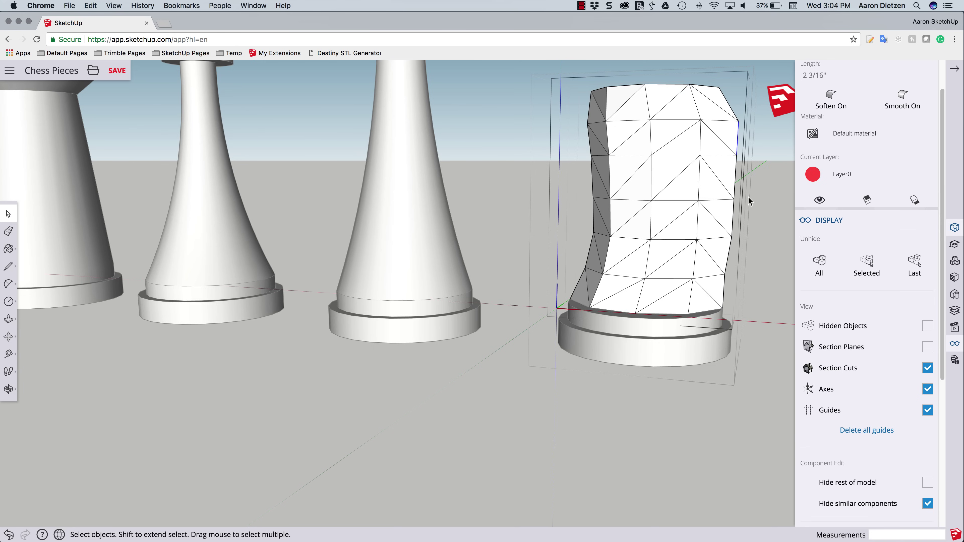
{"action": "left_click", "coordinate": [748, 197]}
{"action": "middle_click_drag", "start_coordinate": [738, 243], "coordinate": [705, 113]}
{"action": "middle_click_drag", "start_coordinate": [710, 162], "coordinate": [723, 163]}
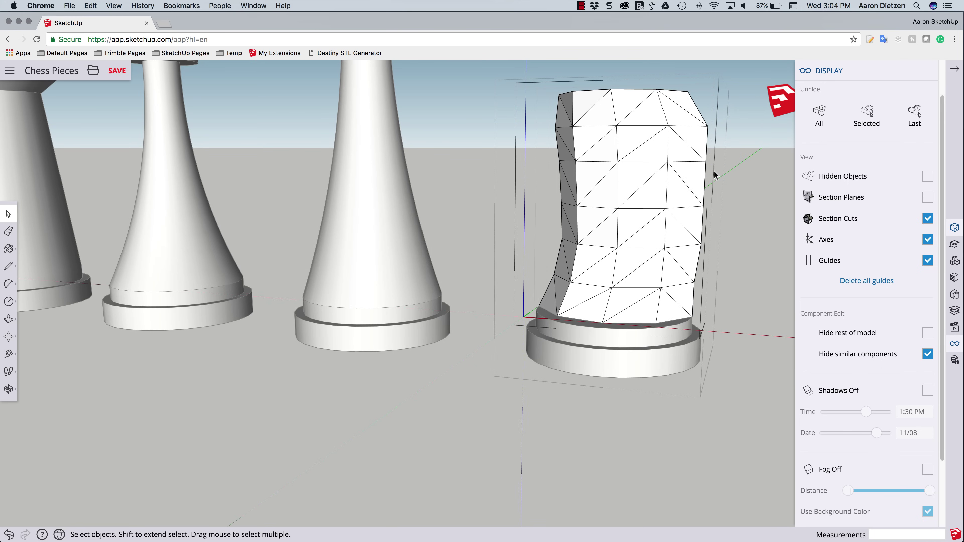
{"action": "key", "text": "m"}
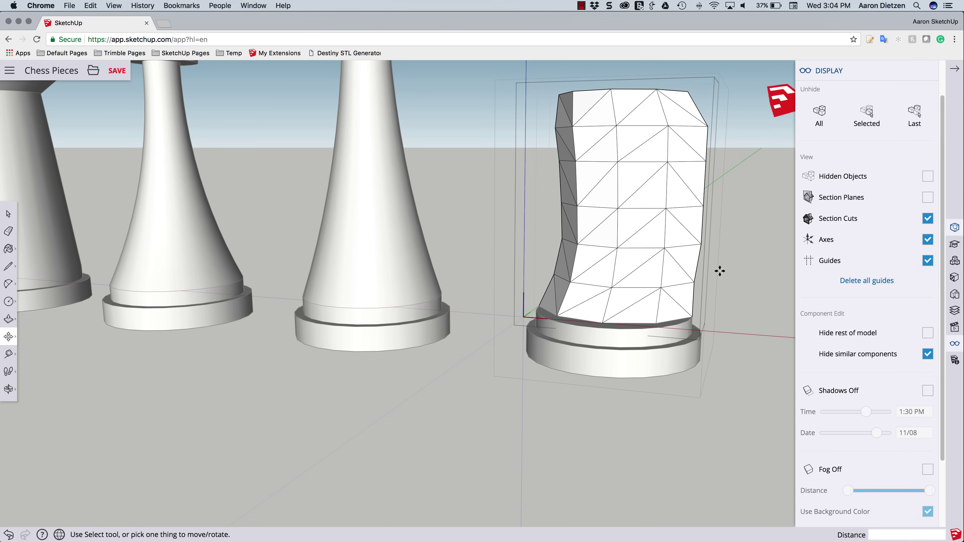
Move the first profile vertex above the base, on the side opposite the origin, about 5/16" outward along the red axis
{"action": "left_click", "coordinate": [694, 282]}
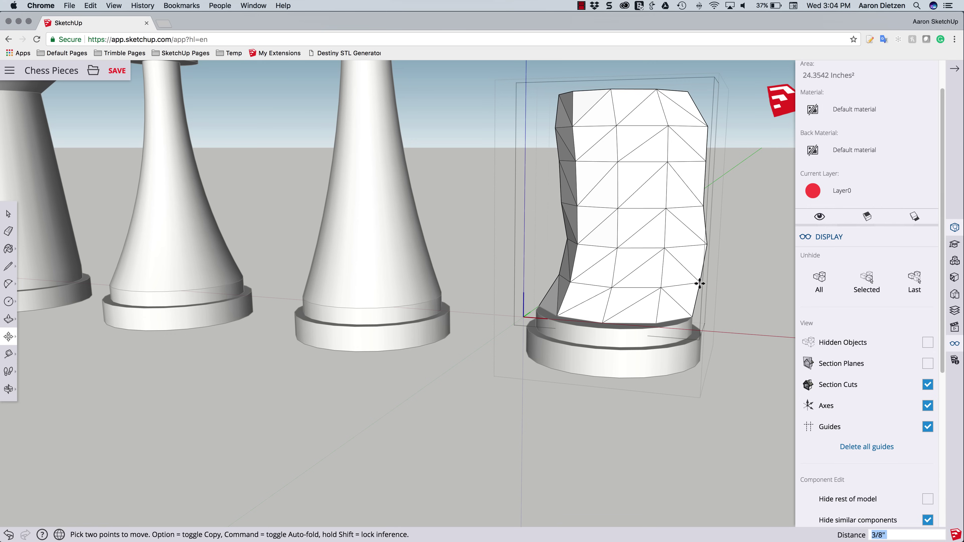
{"action": "left_click", "coordinate": [697, 285]}
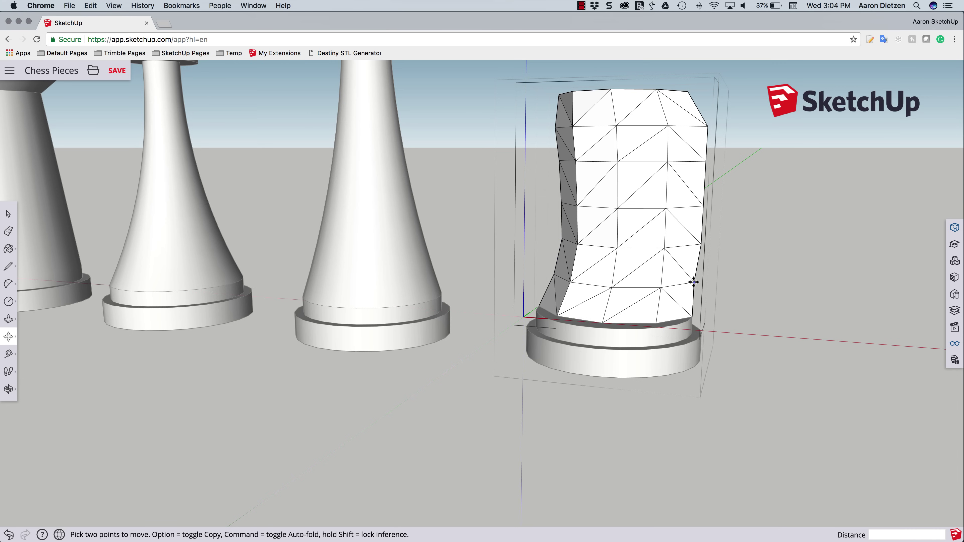
{"action": "scroll", "coordinate": [694, 282], "scroll_direction": "down", "scroll_amount": 2}
{"action": "scroll", "coordinate": [694, 280], "scroll_direction": "up", "scroll_amount": 8}
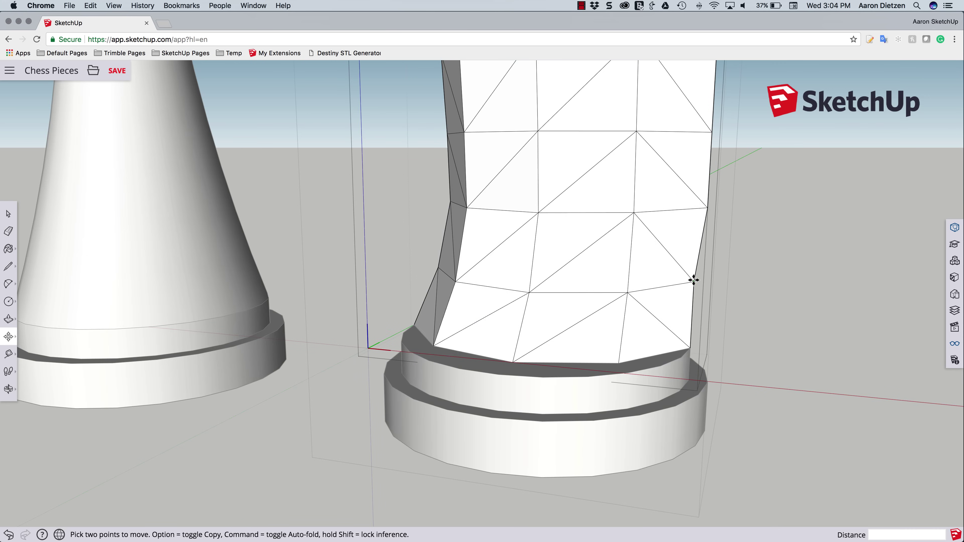
{"action": "left_click", "coordinate": [694, 280]}
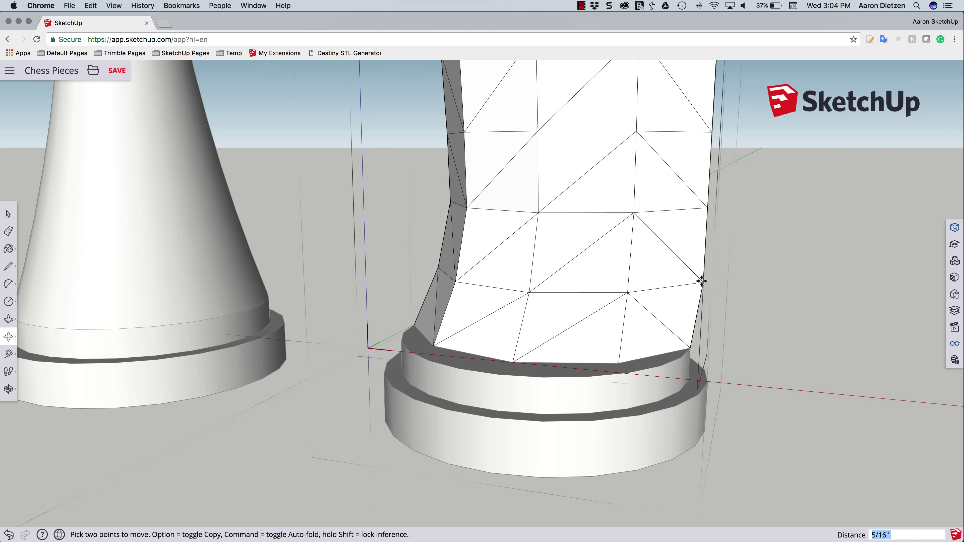
{"action": "left_click", "coordinate": [702, 281]}
{"action": "scroll", "coordinate": [768, 296], "scroll_direction": "down", "scroll_amount": 3}
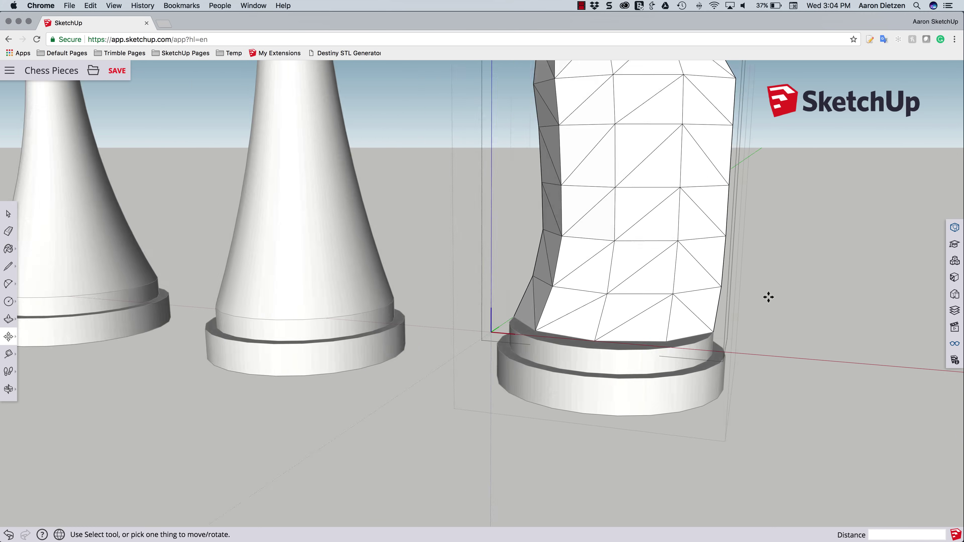
Move the same side's profile vertex one row below the top about 3/8" inward and fine-tune the vertex beneath it
{"action": "scroll", "coordinate": [769, 298], "scroll_direction": "down", "scroll_amount": 2}
{"action": "left_click", "coordinate": [743, 129]}
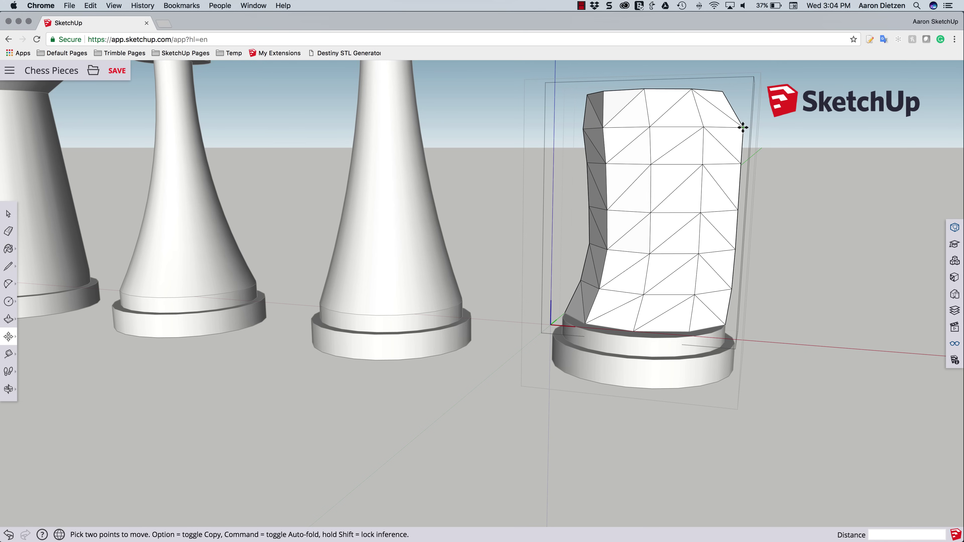
{"action": "left_click", "coordinate": [737, 128]}
{"action": "left_click", "coordinate": [741, 162]}
{"action": "left_click", "coordinate": [743, 162]}
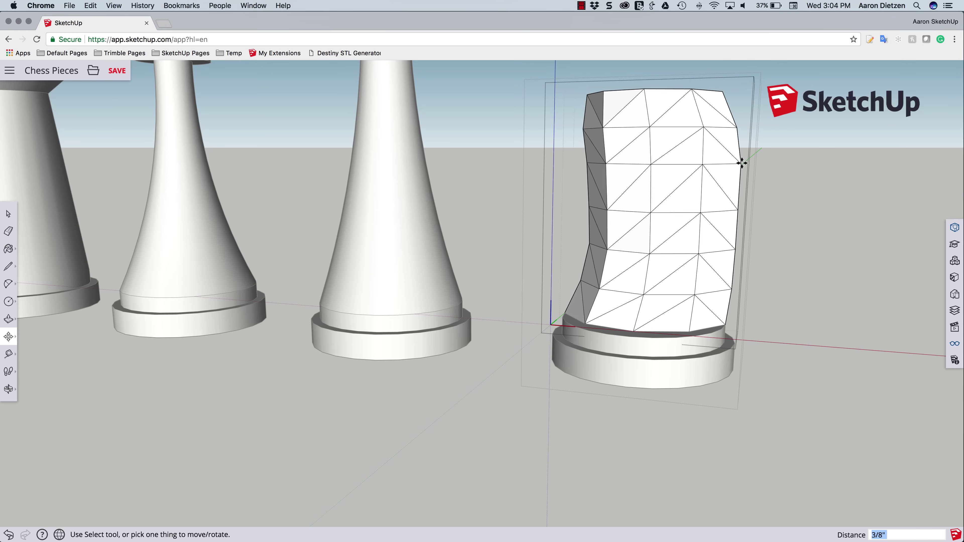
{"action": "left_click", "coordinate": [741, 164]}
{"action": "left_click", "coordinate": [742, 162]}
Move the fifth and fourth vertices from the top, in the column beside the far profile edge, about 1" and 1 5/16" outward
{"action": "middle_click_drag", "start_coordinate": [749, 162], "coordinate": [711, 165]}
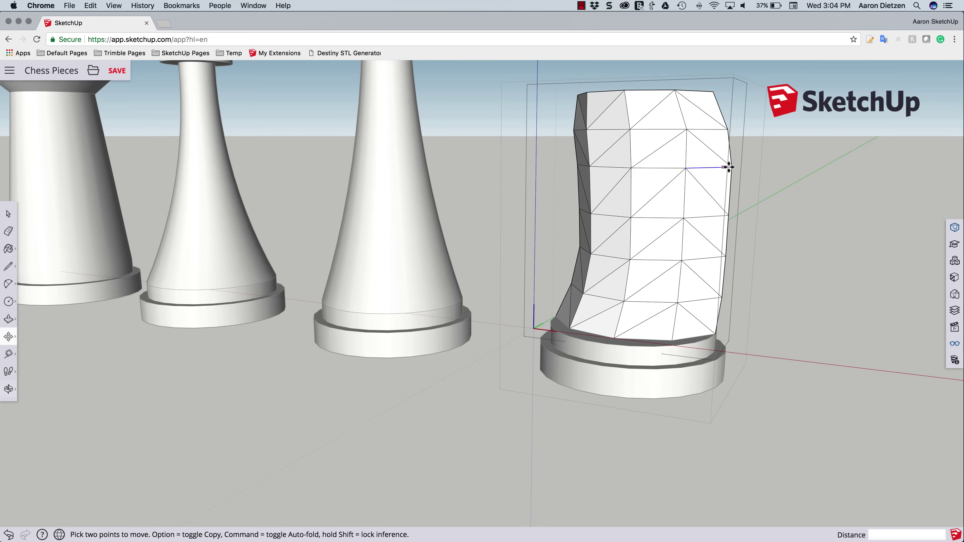
{"action": "scroll", "coordinate": [732, 166], "scroll_direction": "down", "scroll_amount": 3}
{"action": "scroll", "coordinate": [732, 166], "scroll_direction": "up", "scroll_amount": 8}
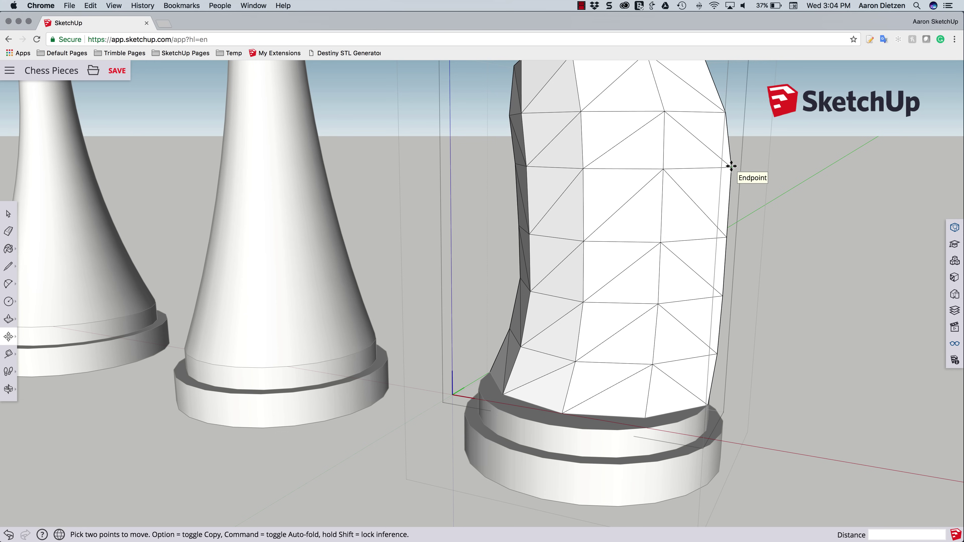
{"action": "scroll", "coordinate": [745, 151], "scroll_direction": "down", "scroll_amount": 5}
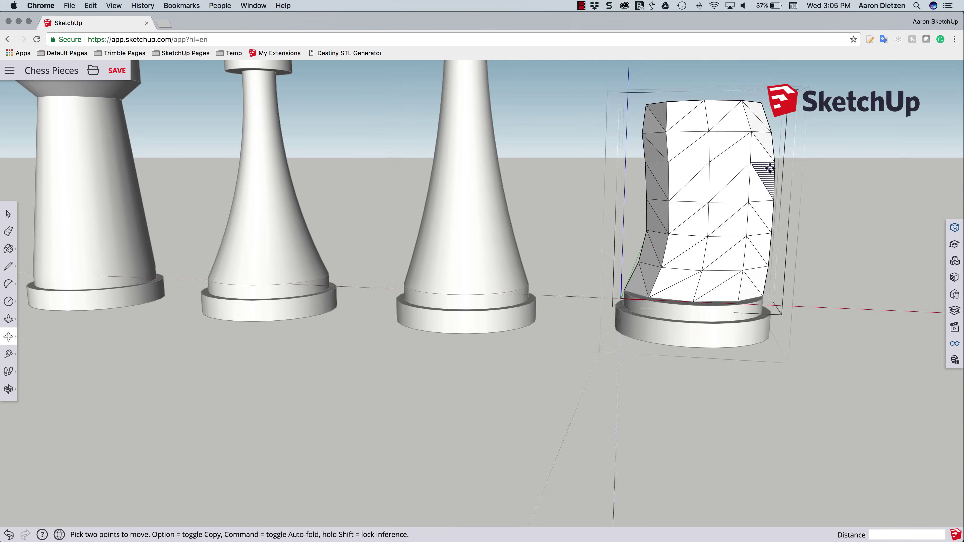
{"action": "middle_click_drag", "start_coordinate": [771, 164], "coordinate": [701, 200]}
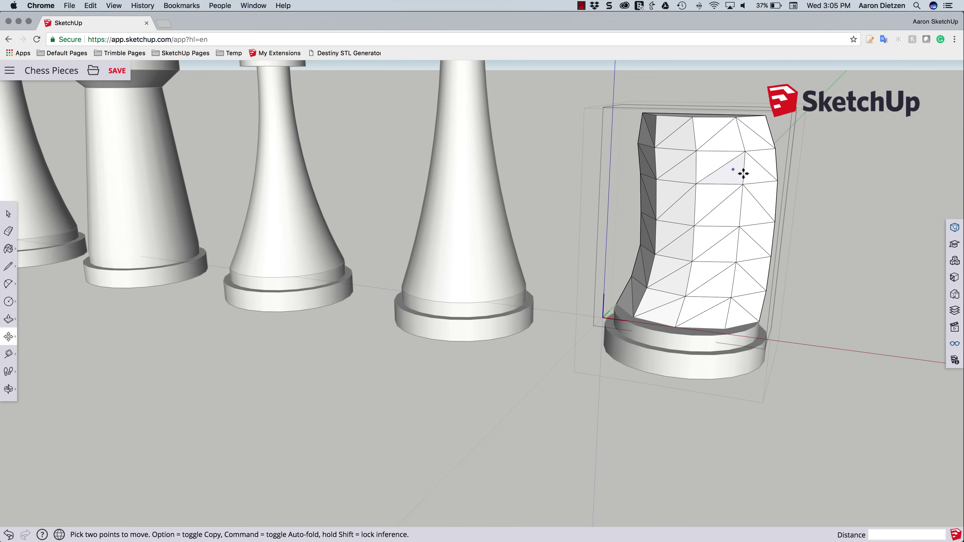
{"action": "middle_click_drag", "start_coordinate": [795, 161], "coordinate": [756, 154]}
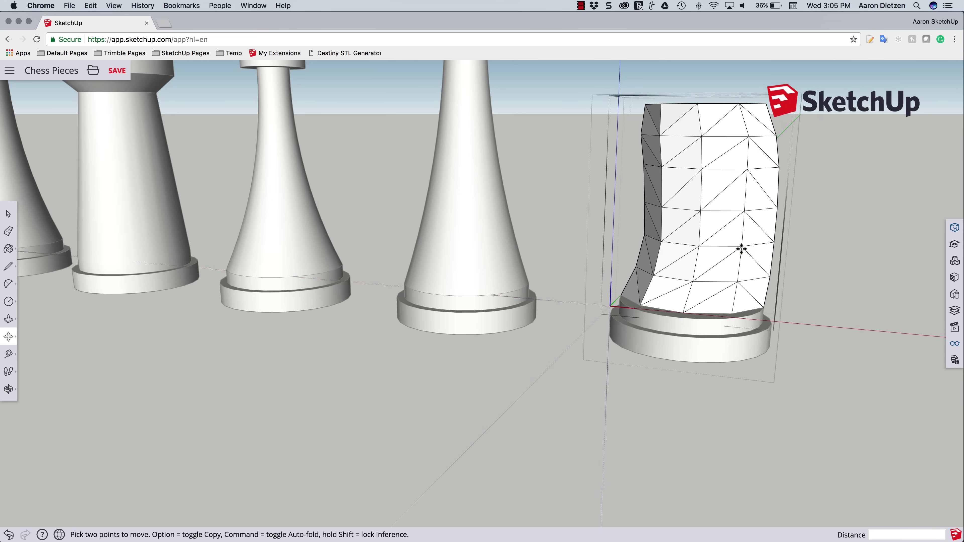
{"action": "middle_click_drag", "start_coordinate": [764, 226], "coordinate": [738, 263]}
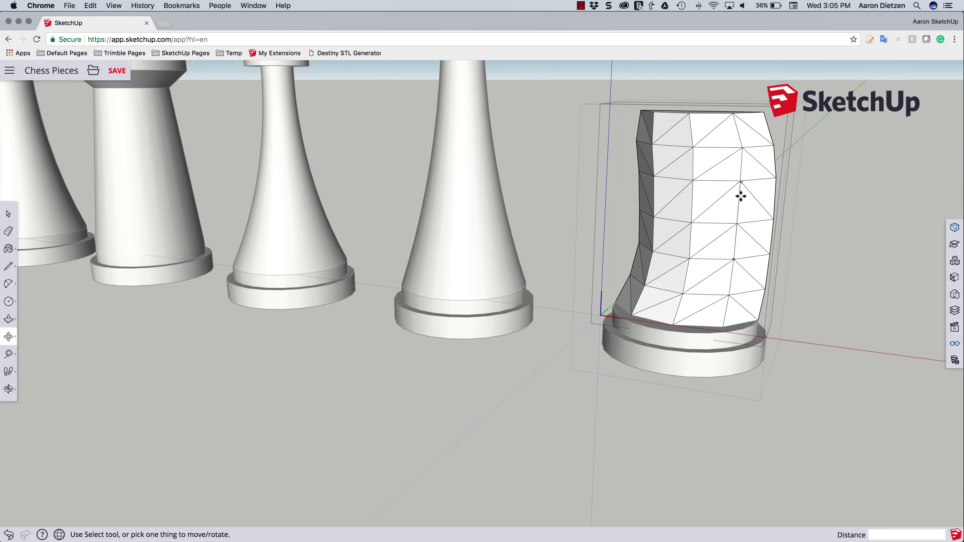
{"action": "left_click", "coordinate": [733, 261]}
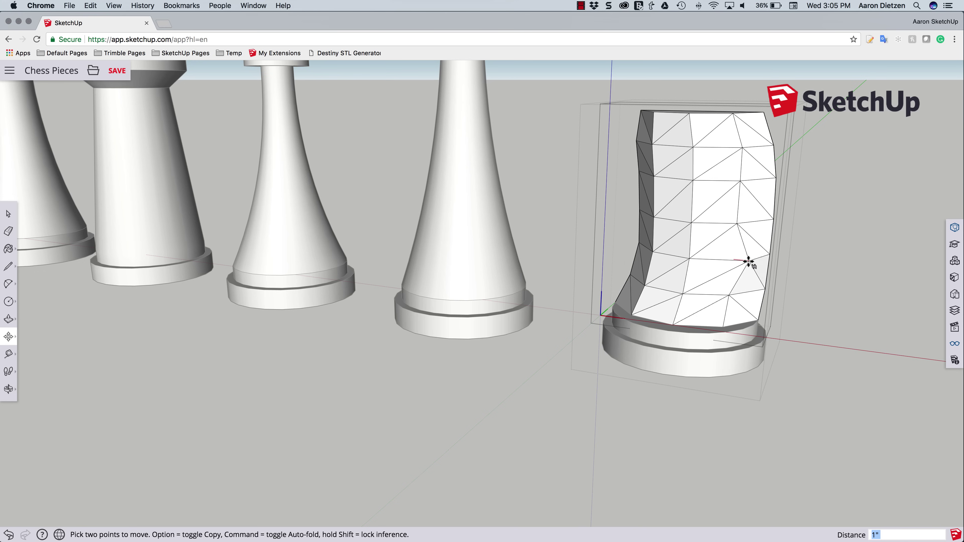
{"action": "left_click", "coordinate": [750, 262]}
{"action": "left_click", "coordinate": [736, 224]}
{"action": "left_click", "coordinate": [757, 224]}
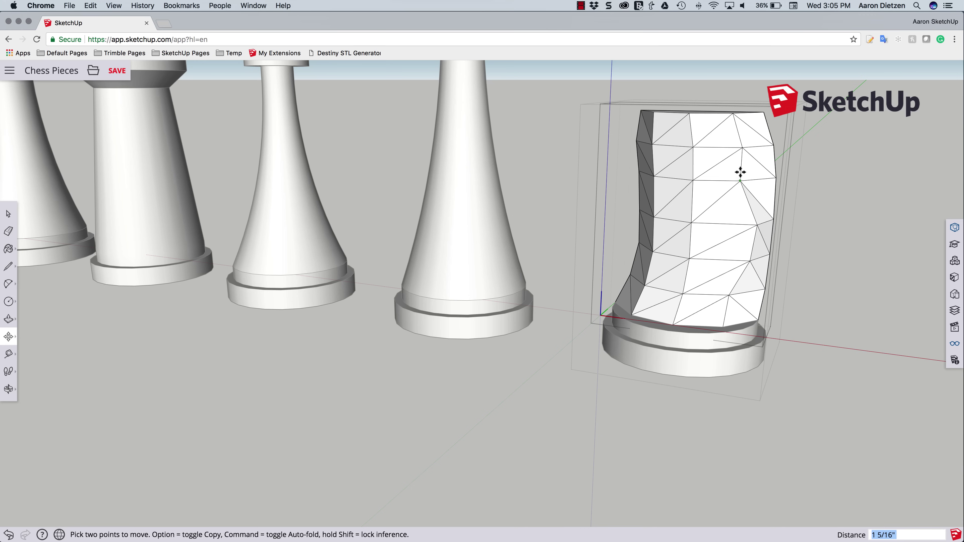
Move the third, second and top vertices of the same column outward along the red axis
{"action": "left_click", "coordinate": [741, 182]}
{"action": "left_click", "coordinate": [759, 182]}
{"action": "left_click", "coordinate": [742, 148]}
{"action": "left_click", "coordinate": [757, 148]}
{"action": "left_click", "coordinate": [734, 114]}
{"action": "left_click", "coordinate": [744, 115]}
Move the second and third vertices from the top, in the column nearest the origin, outward, the second by about 1/2"
{"action": "middle_click_drag", "start_coordinate": [732, 295], "coordinate": [833, 327]}
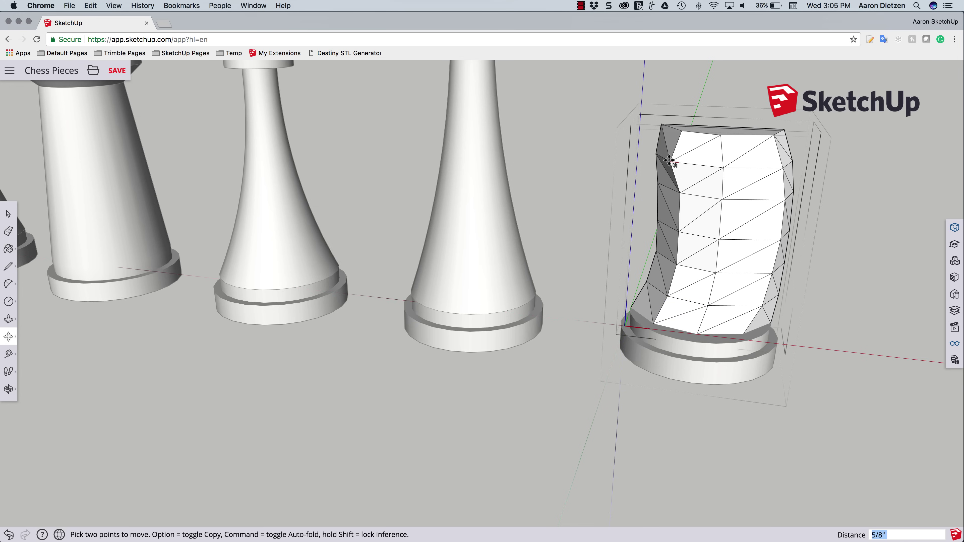
{"action": "left_click", "coordinate": [671, 161]}
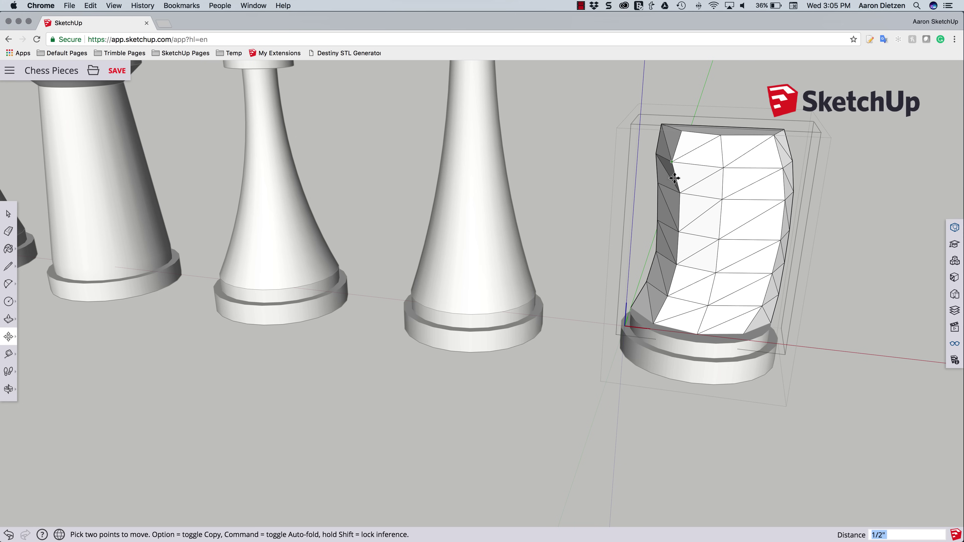
{"action": "left_click", "coordinate": [680, 193]}
{"action": "left_click", "coordinate": [672, 192]}
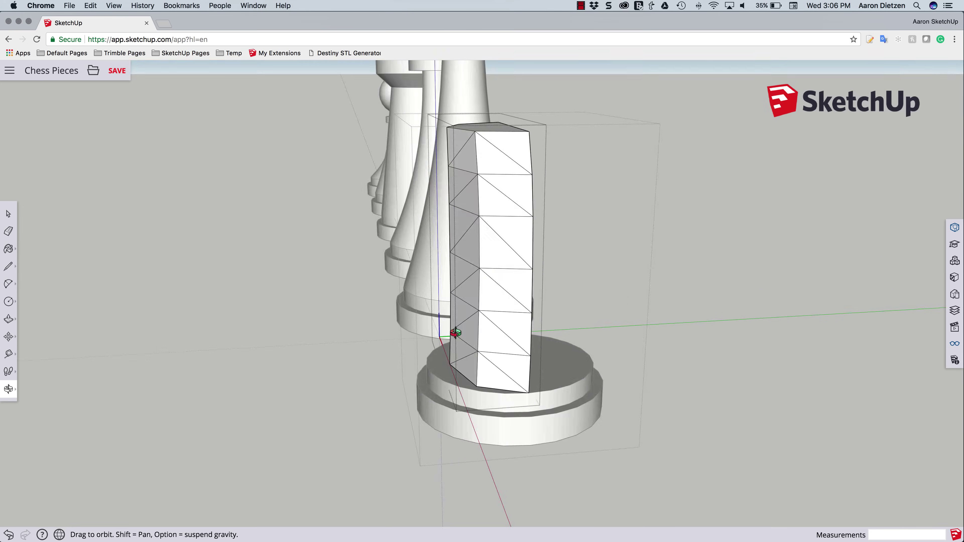
Narrow the top of the half by moving its top corner vertex and the one beneath inward, the lower by about 3/16"
{"action": "left_click_drag", "start_coordinate": [536, 338], "coordinate": [439, 206]}
{"action": "key", "text": "m"}
{"action": "middle_click_drag", "start_coordinate": [440, 206], "coordinate": [545, 218]}
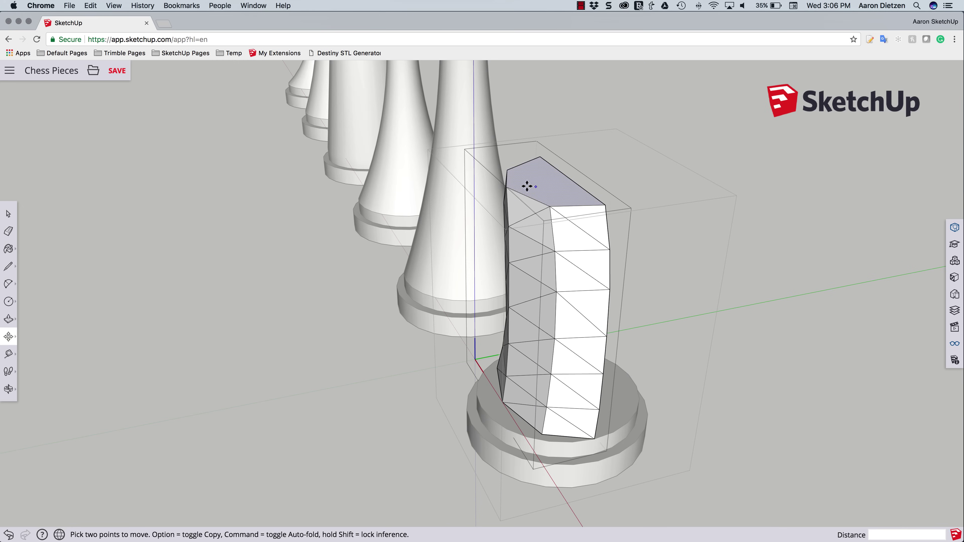
{"action": "left_click", "coordinate": [505, 187]}
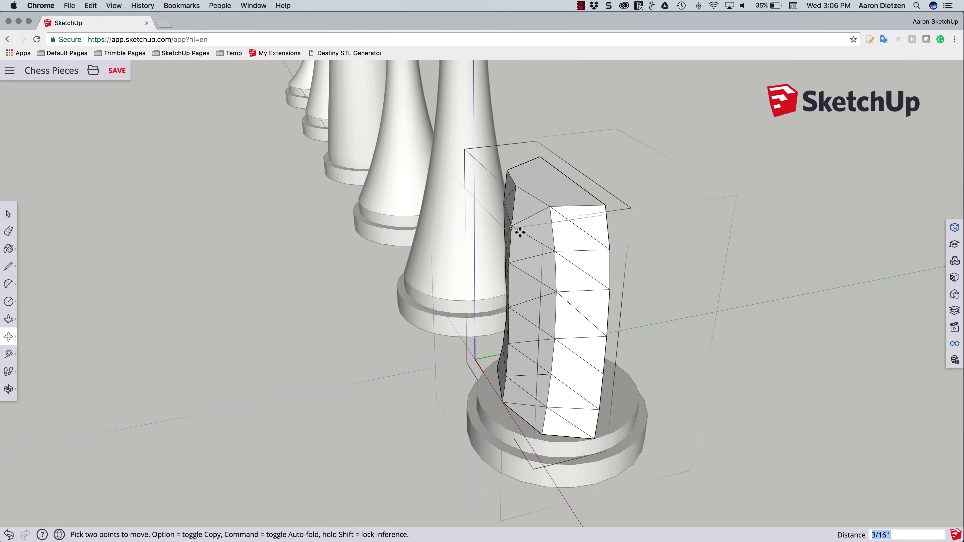
Close the half's editing and examine the shaped body from several sides to check both halves together
{"action": "middle_click_drag", "start_coordinate": [539, 240], "coordinate": [465, 151]}
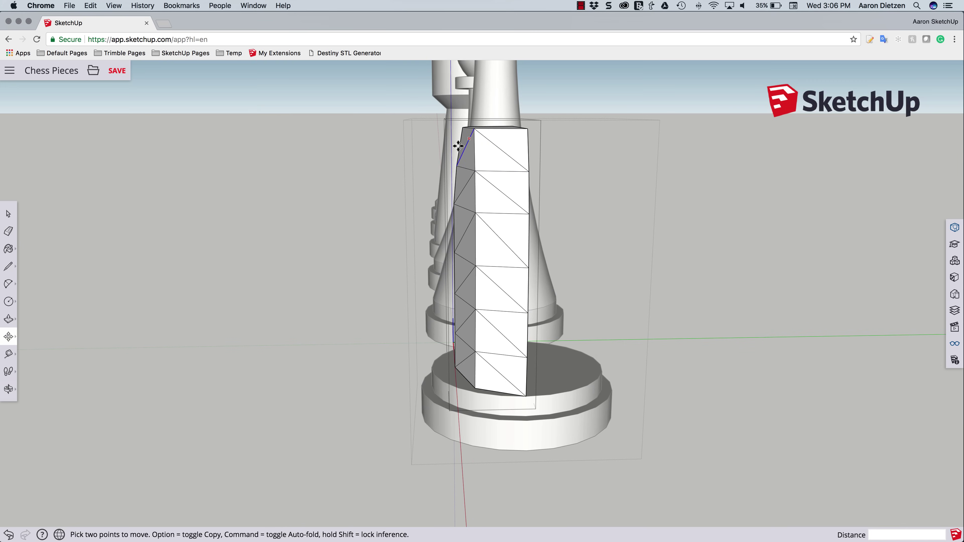
{"action": "middle_click_drag", "start_coordinate": [448, 208], "coordinate": [575, 209]}
{"action": "scroll", "coordinate": [370, 209], "scroll_direction": "up", "scroll_amount": 3}
{"action": "scroll", "coordinate": [367, 209], "scroll_direction": "down", "scroll_amount": 5}
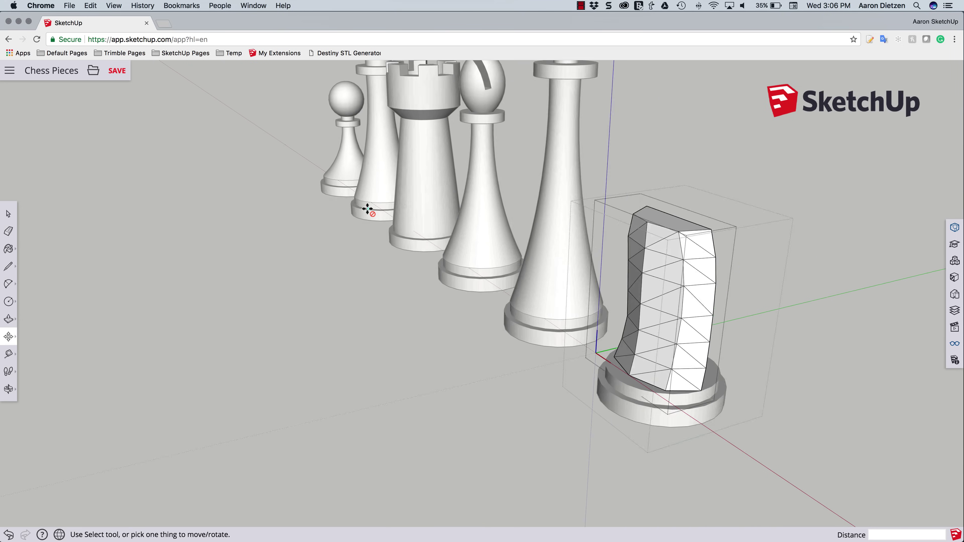
{"action": "middle_click_drag", "start_coordinate": [367, 209], "coordinate": [398, 302]}
{"action": "key", "text": "space"}
{"action": "middle_click_drag", "start_coordinate": [640, 295], "coordinate": [618, 286]}
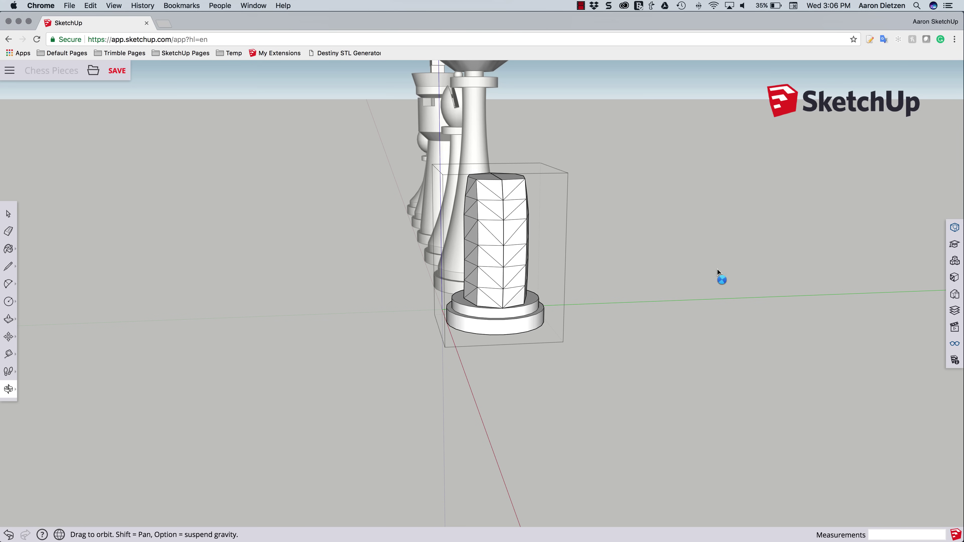
{"action": "middle_click_drag", "start_coordinate": [677, 272], "coordinate": [478, 323]}
Reopen one knight half and Push/Pull its top face upward into three new segments, the first about 2 1/8" tall
{"action": "double_click", "coordinate": [674, 233]}
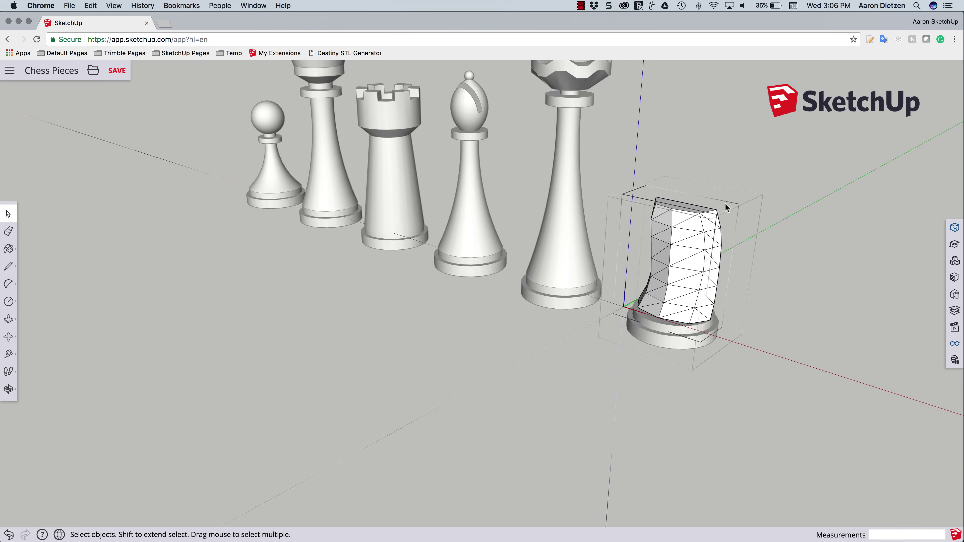
{"action": "middle_click_drag", "start_coordinate": [726, 204], "coordinate": [684, 246]}
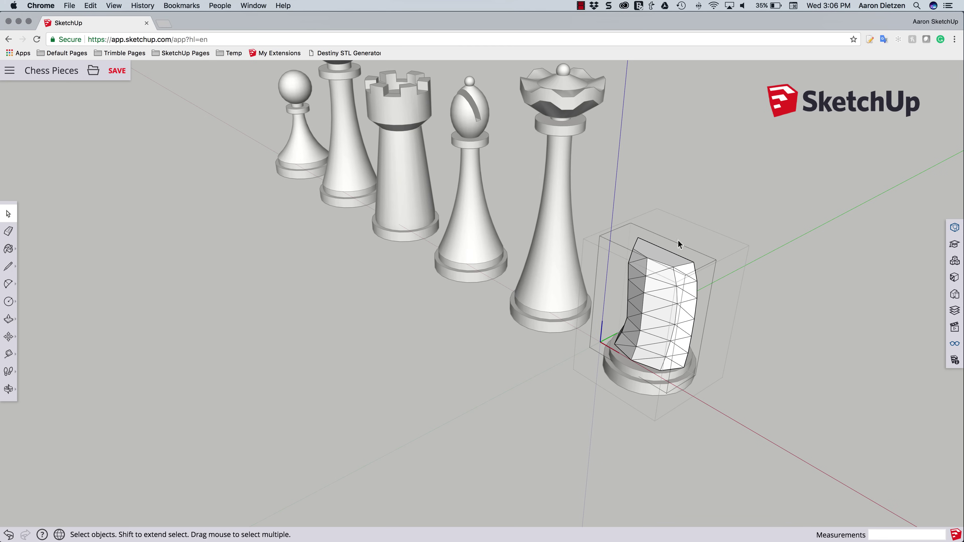
{"action": "key", "text": "p"}
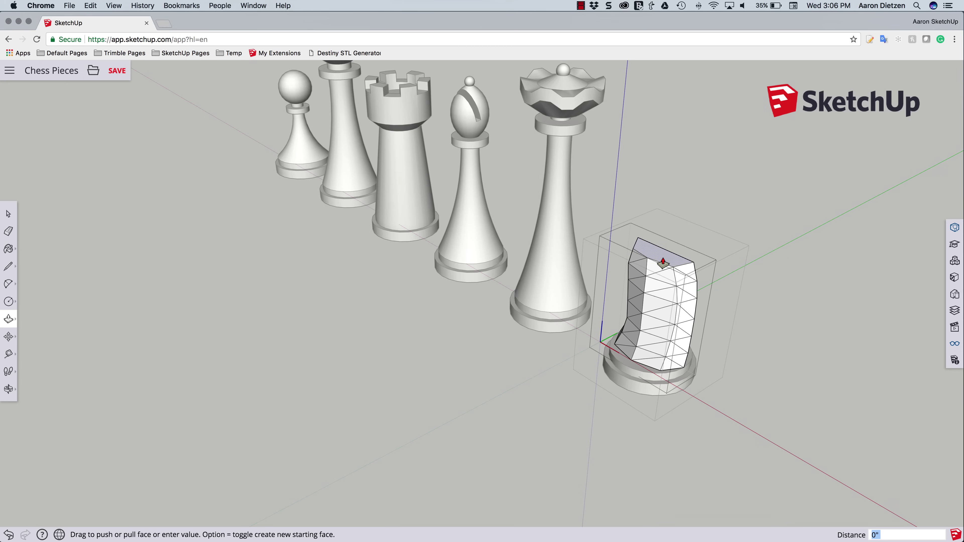
{"action": "left_click_drag", "start_coordinate": [663, 261], "coordinate": [665, 246]}
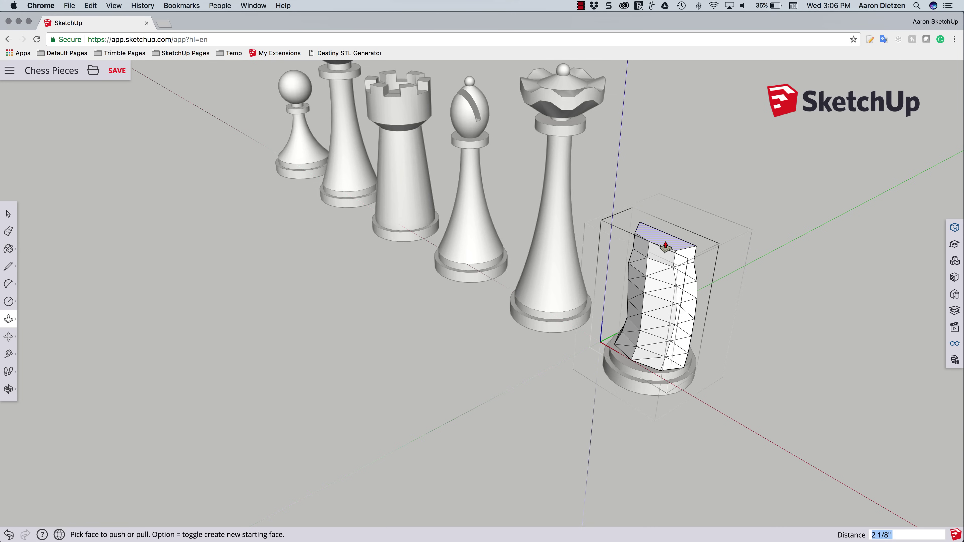
{"action": "left_click_drag", "start_coordinate": [665, 246], "coordinate": [670, 213]}
Draw a line about 3 7/8" long across the top face, from its middle corner to the symmetry edge along the green axis
{"action": "middle_click_drag", "start_coordinate": [670, 213], "coordinate": [655, 262]}
{"action": "scroll", "coordinate": [682, 235], "scroll_direction": "up", "scroll_amount": 5}
{"action": "key", "text": "l"}
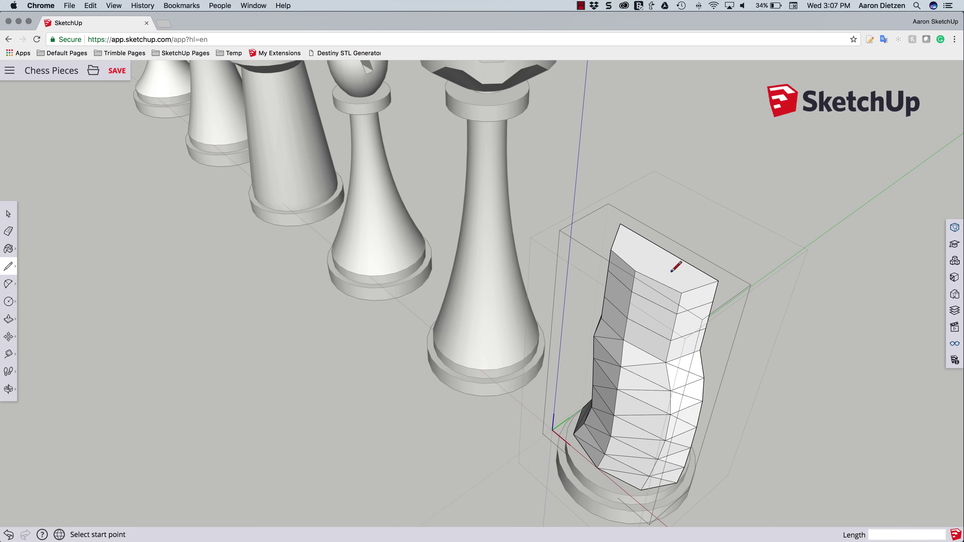
{"action": "left_click", "coordinate": [635, 271]}
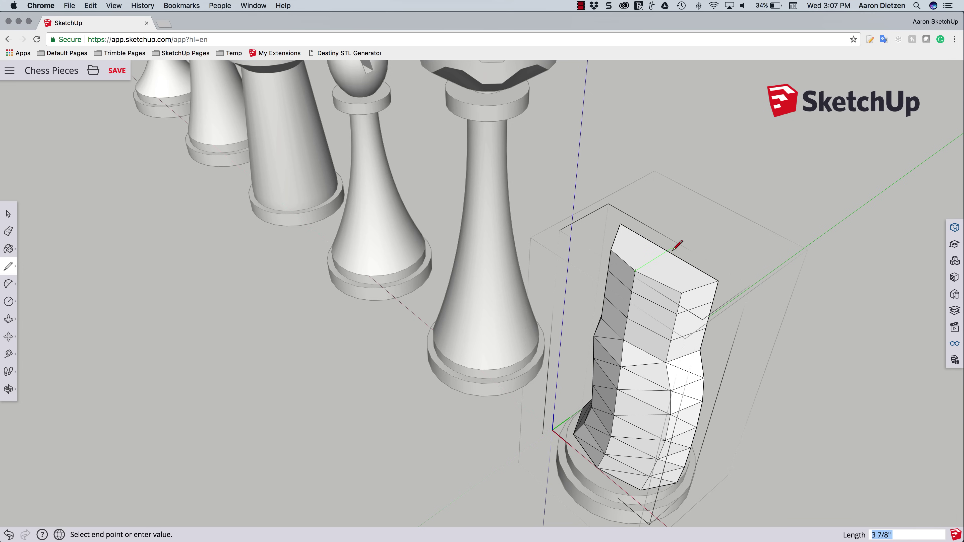
{"action": "left_click", "coordinate": [671, 251]}
Draw two more lines across the top face, from its two remaining outer corners to the symmetry edge, the first about 2 13/16"
{"action": "key", "text": "o"}
{"action": "mouse_move", "coordinate": [624, 254]}
{"action": "left_mouse_down"}
{"action": "mouse_move", "coordinate": [718, 223]}
{"action": "mouse_move", "coordinate": [708, 149]}
{"action": "left_mouse_up"}
{"action": "key", "text": "l"}
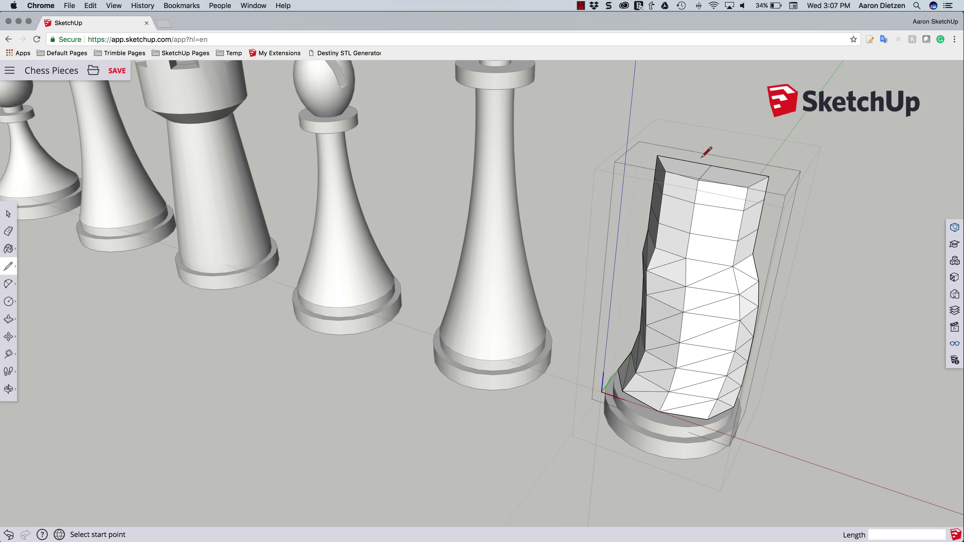
{"action": "left_click", "coordinate": [665, 171]}
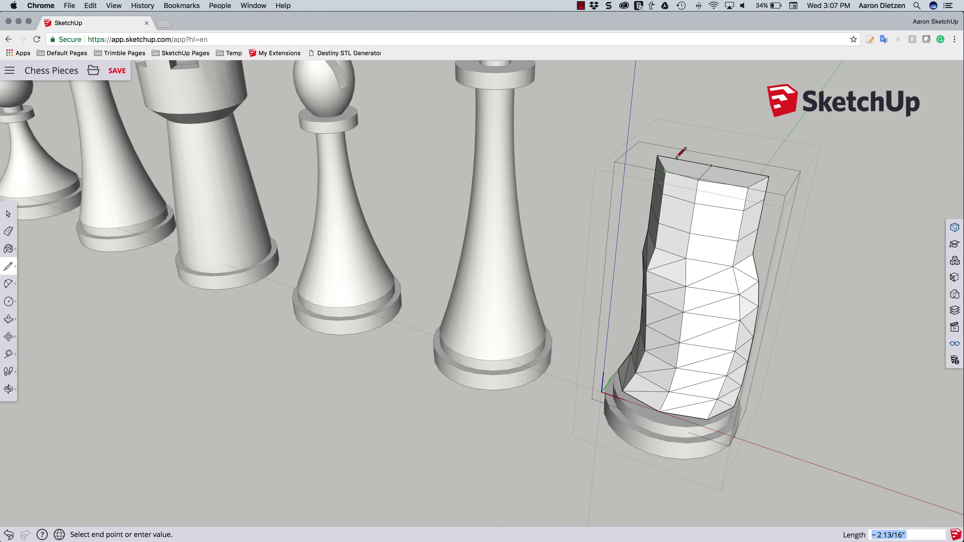
{"action": "left_click", "coordinate": [677, 158]}
{"action": "left_click", "coordinate": [748, 187]}
{"action": "left_click", "coordinate": [757, 174]}
Draw a four-sided snout face outward from the symmetry edge opposite the origin, between the second and third vertices, about 2 5/16" high
{"action": "mouse_move", "coordinate": [770, 188]}
{"action": "middle_mouse_down"}
{"action": "mouse_move", "coordinate": [781, 193]}
{"action": "mouse_move", "coordinate": [788, 176]}
{"action": "mouse_move", "coordinate": [767, 177]}
{"action": "middle_mouse_up"}
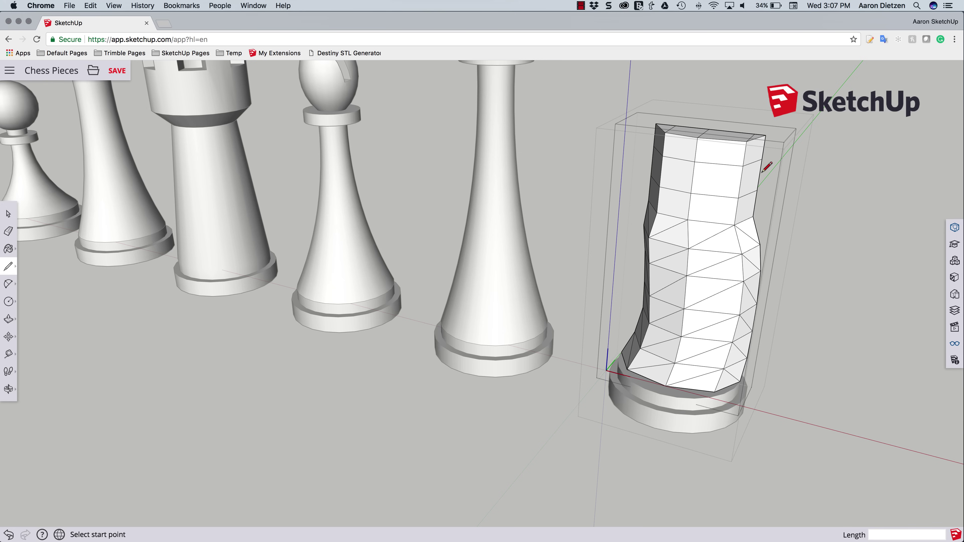
{"action": "left_click", "coordinate": [762, 159]}
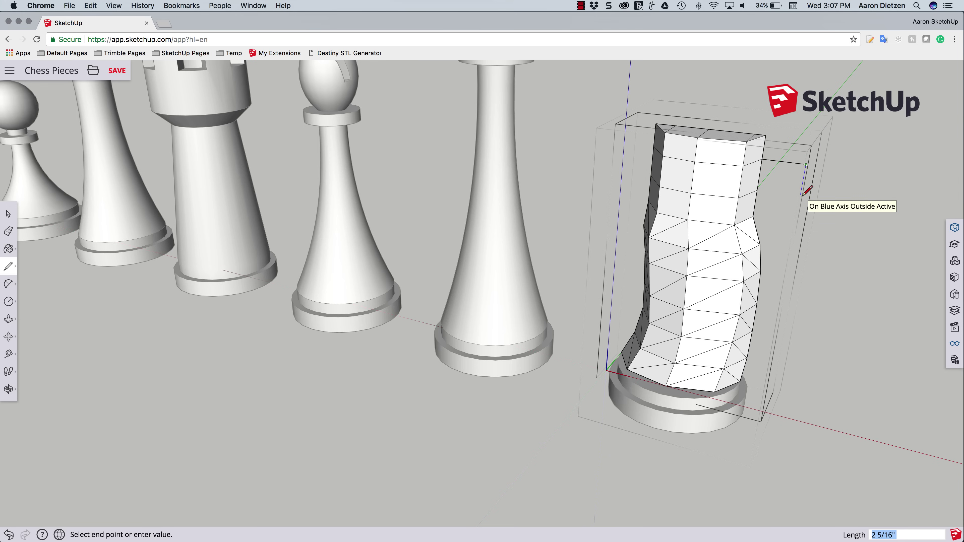
{"action": "key", "text": "shift"}
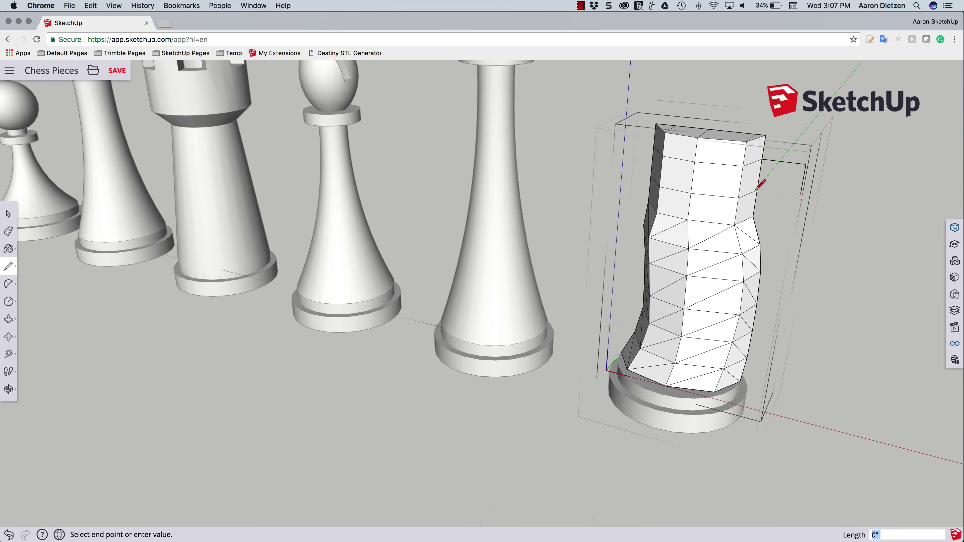
{"action": "left_click", "coordinate": [757, 190]}
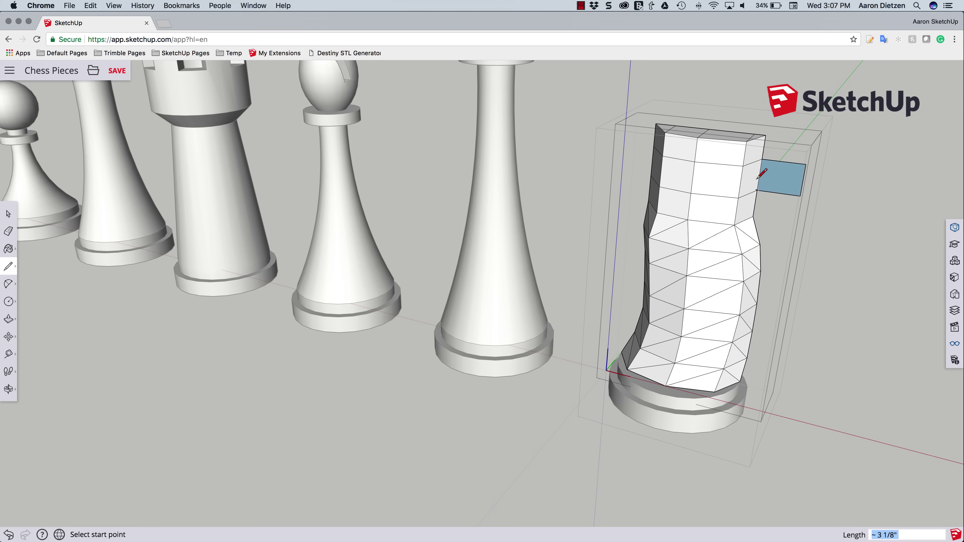
Close the snout into a block with lines from the body's outer edge to the snout face, and Push/Pull its end outward 1 1/8"
{"action": "left_click", "coordinate": [743, 166]}
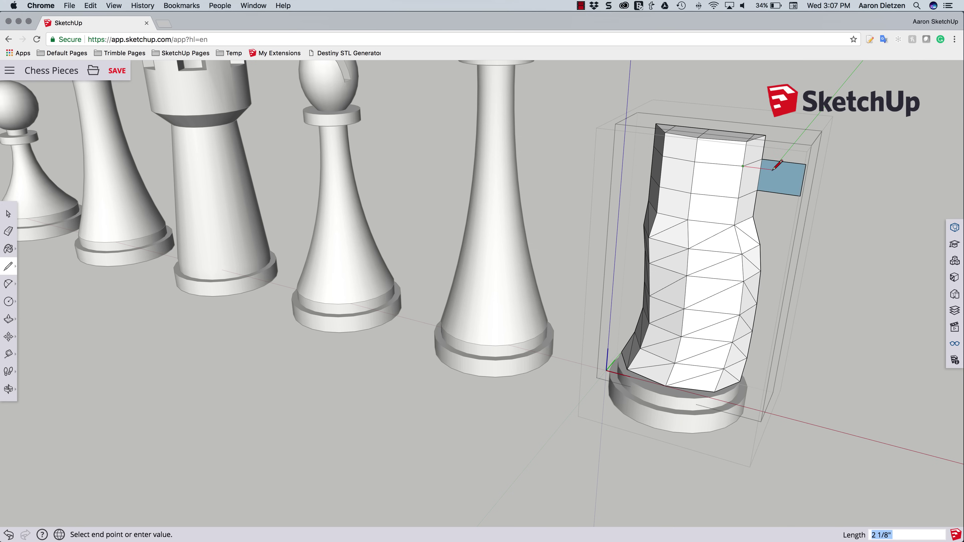
{"action": "left_click", "coordinate": [807, 165]}
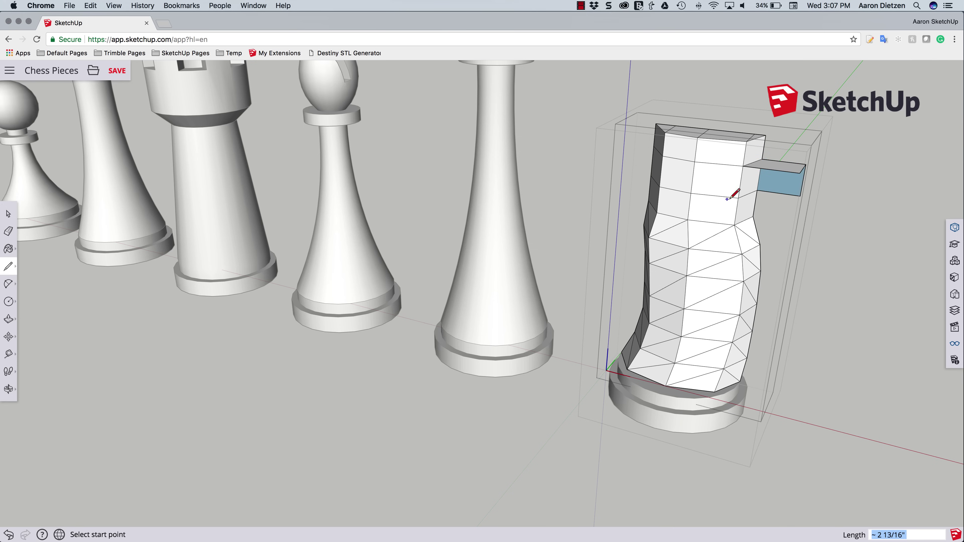
{"action": "left_click", "coordinate": [738, 198]}
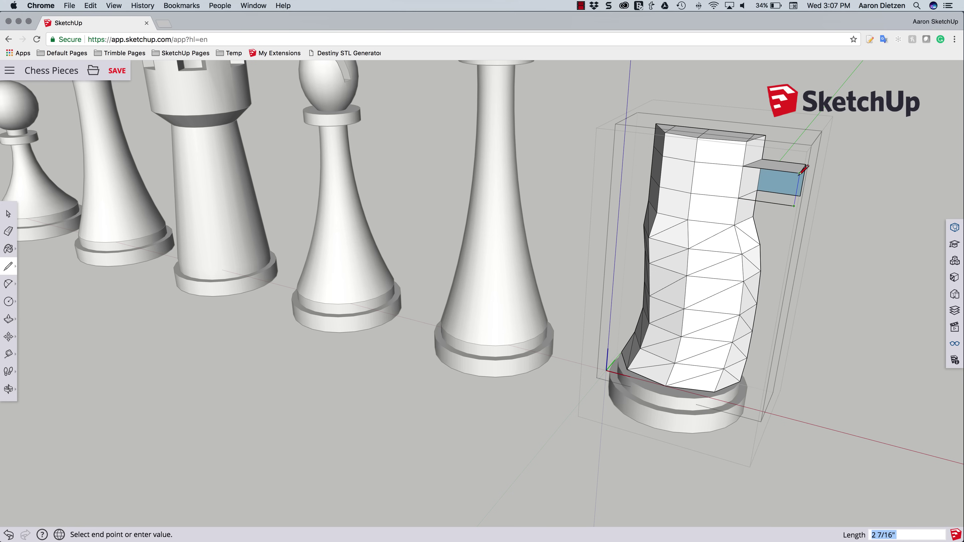
{"action": "left_click", "coordinate": [795, 204]}
{"action": "left_click", "coordinate": [795, 202]}
{"action": "left_click", "coordinate": [800, 196]}
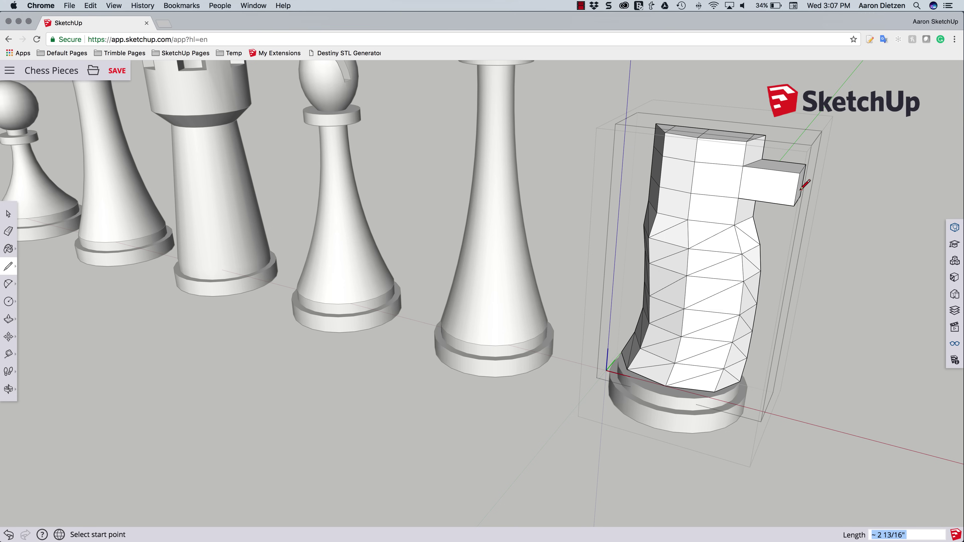
{"action": "key", "text": "p"}
{"action": "mouse_move", "coordinate": [800, 189]}
{"action": "left_mouse_down"}
{"action": "mouse_move", "coordinate": [778, 188]}
{"action": "mouse_move", "coordinate": [795, 192]}
{"action": "left_mouse_up"}
Try to draw a vertical ear line upward from the midpoint of the head's rear outer top edge
{"action": "middle_click_drag", "start_coordinate": [795, 192], "coordinate": [821, 230]}
{"action": "middle_click_drag", "start_coordinate": [697, 173], "coordinate": [685, 194]}
{"action": "scroll", "coordinate": [696, 192], "scroll_direction": "up", "scroll_amount": 3}
{"action": "scroll", "coordinate": [697, 192], "scroll_direction": "up", "scroll_amount": 5}
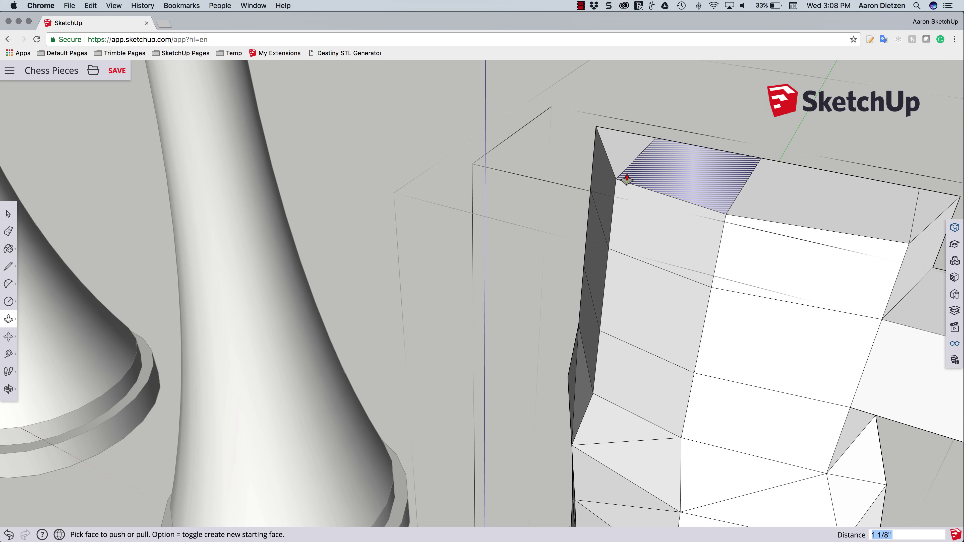
{"action": "middle_click_drag", "start_coordinate": [626, 180], "coordinate": [629, 209]}
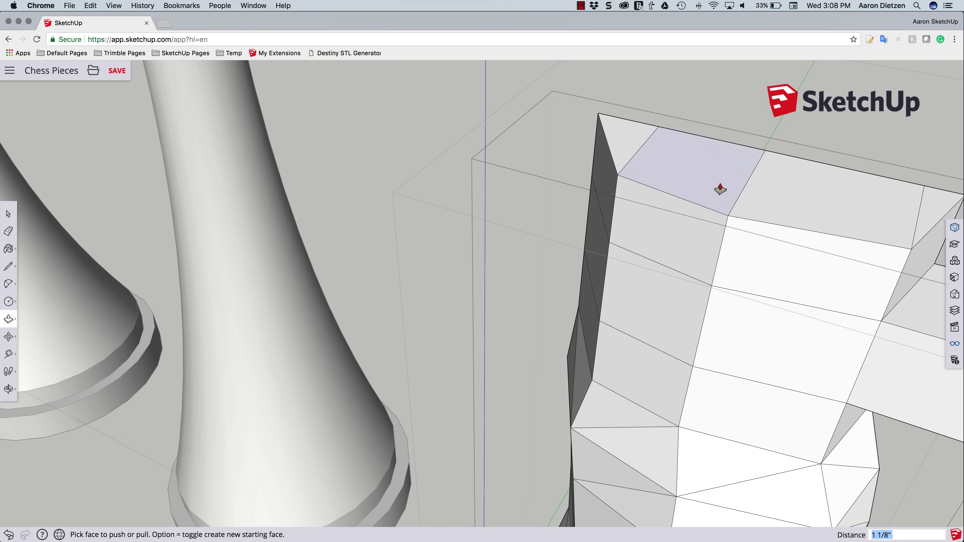
{"action": "key", "text": "l"}
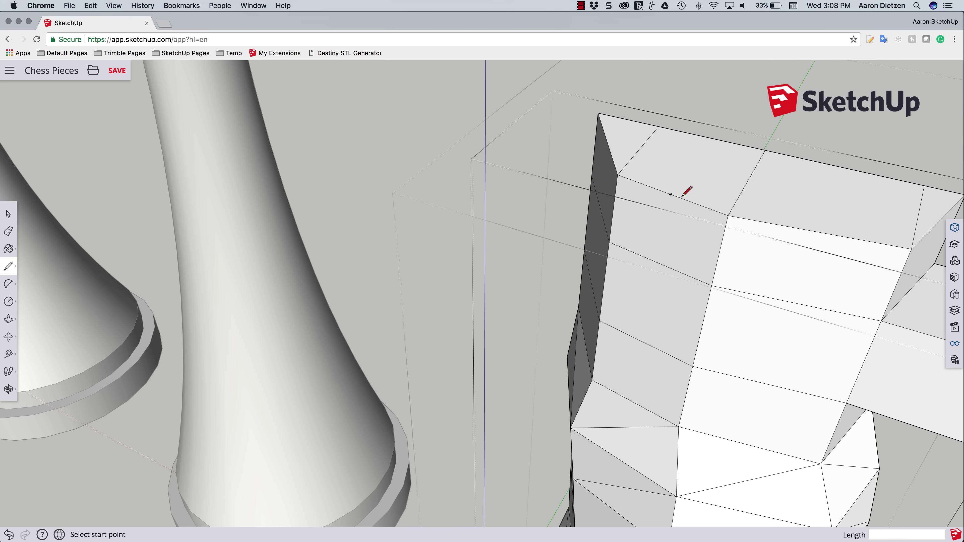
{"action": "mouse_move", "coordinate": [694, 195]}
{"action": "middle_mouse_down"}
{"action": "mouse_move", "coordinate": [688, 144]}
{"action": "mouse_move", "coordinate": [689, 199]}
{"action": "middle_mouse_up"}
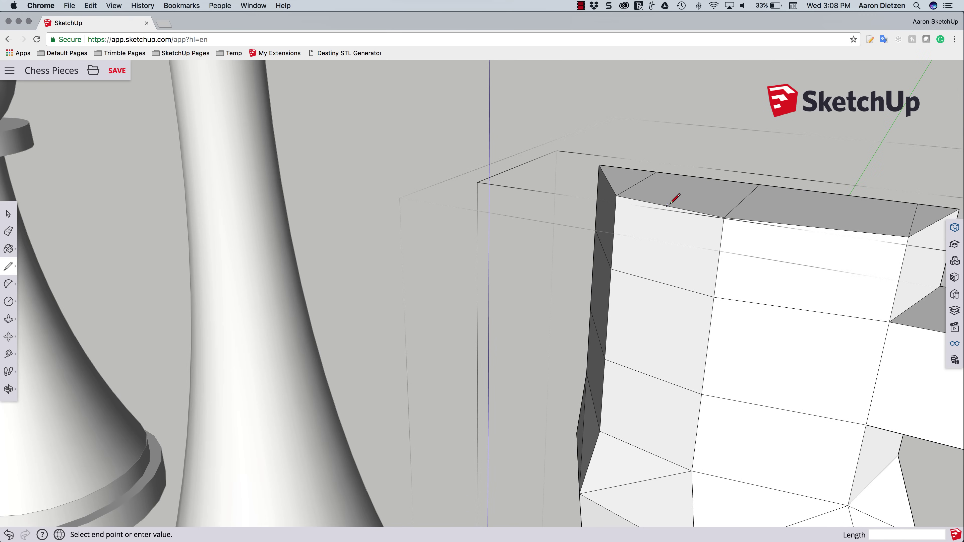
{"action": "left_click", "coordinate": [678, 101]}
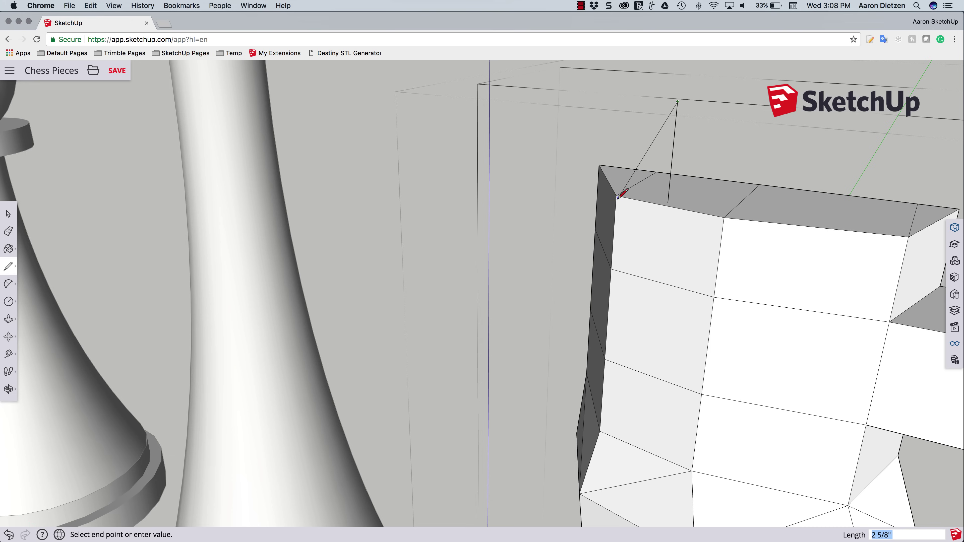
{"action": "left_click", "coordinate": [668, 198]}
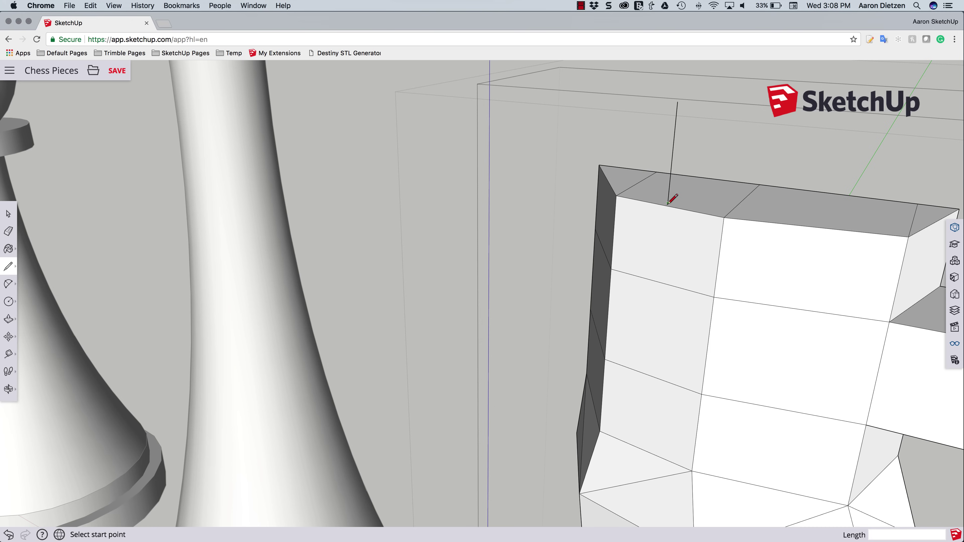
{"action": "key", "text": "super+z"}
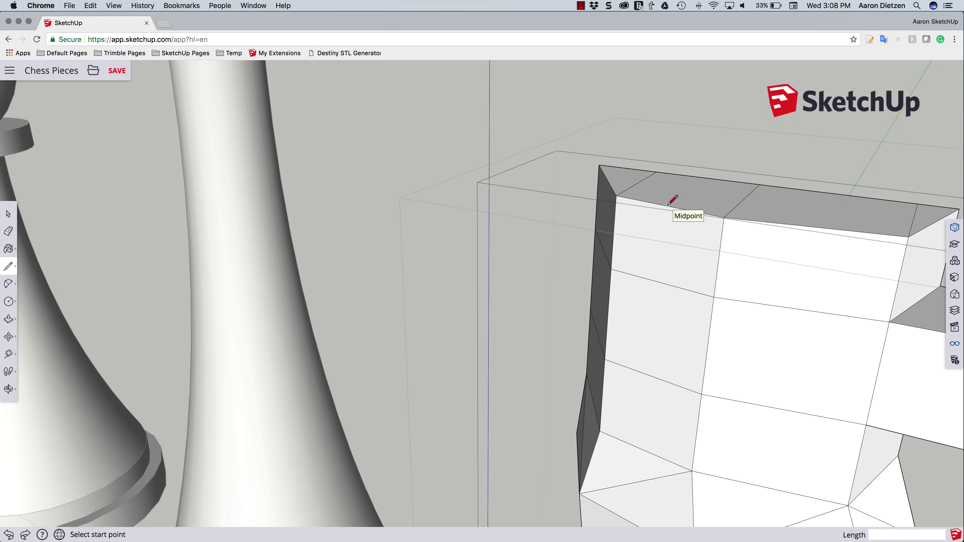
Draw a triangular ear face with a vertical line from the rear outer top edge's midpoint and slanted lines about 2 5/8" to both corners
{"action": "left_click", "coordinate": [668, 205]}
{"action": "left_click", "coordinate": [677, 102]}
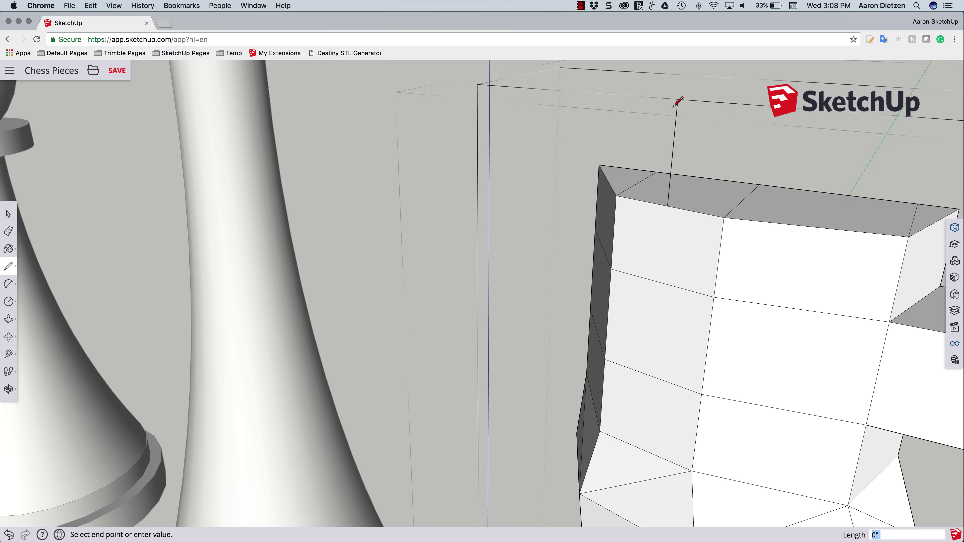
{"action": "left_click", "coordinate": [616, 196]}
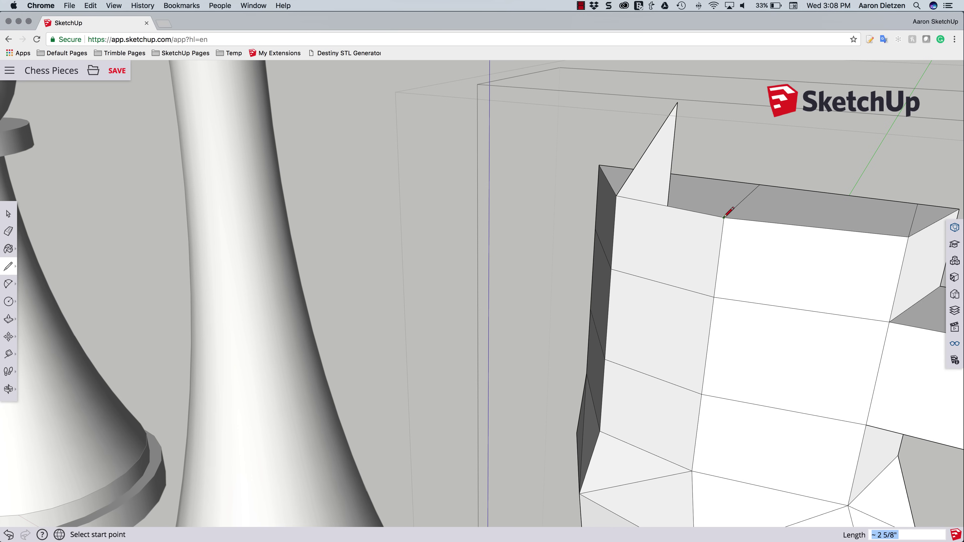
{"action": "left_click", "coordinate": [677, 103]}
Draw the ear's front face with a line about 1/4" inward from the tip and one about 2 11/16" down to the crosswise line
{"action": "mouse_move", "coordinate": [712, 120]}
{"action": "middle_mouse_down"}
{"action": "mouse_move", "coordinate": [586, 144]}
{"action": "mouse_move", "coordinate": [613, 136]}
{"action": "middle_mouse_up"}
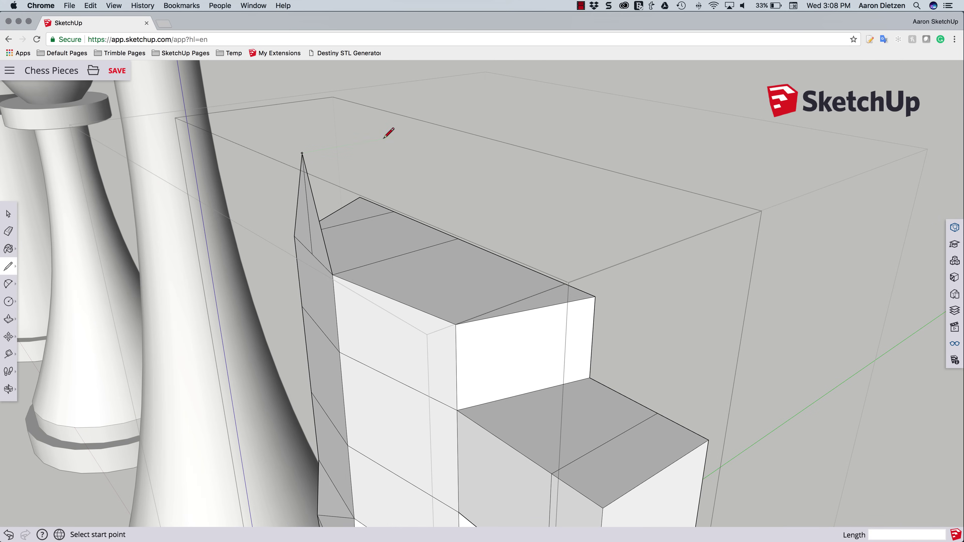
{"action": "left_click", "coordinate": [302, 153]}
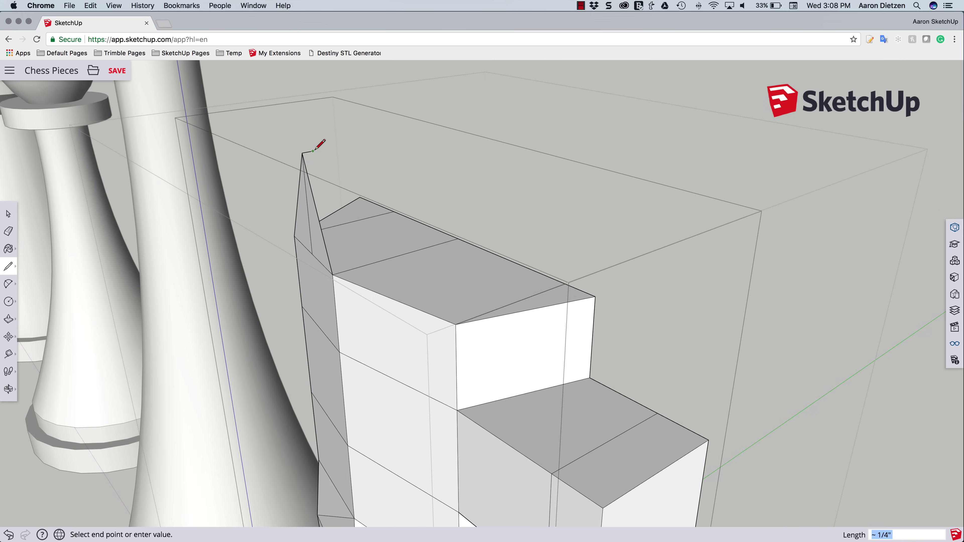
{"action": "left_click", "coordinate": [383, 260]}
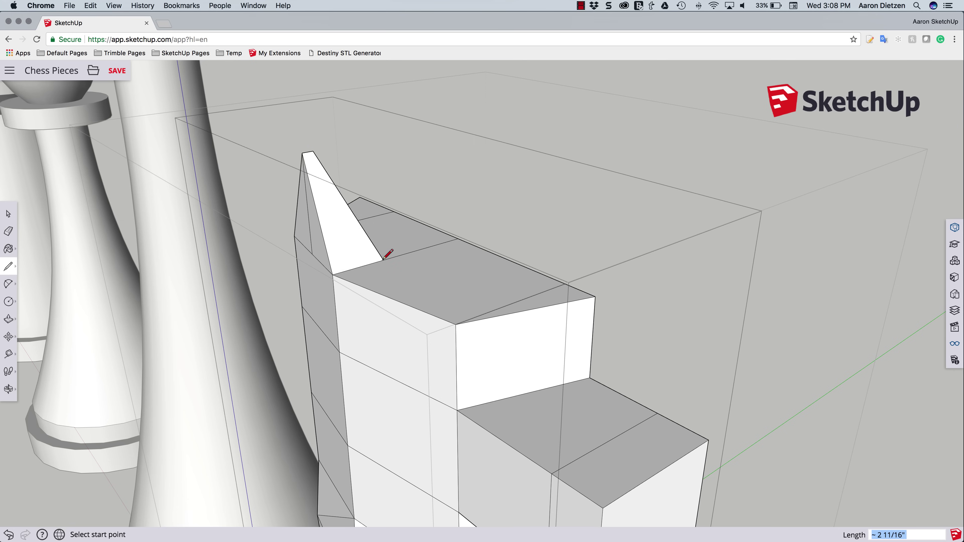
Draw a line on the head's top parallel to the ear's base, and connect its far end to the ear's inner tip
{"action": "middle_click_drag", "start_coordinate": [344, 193], "coordinate": [491, 216]}
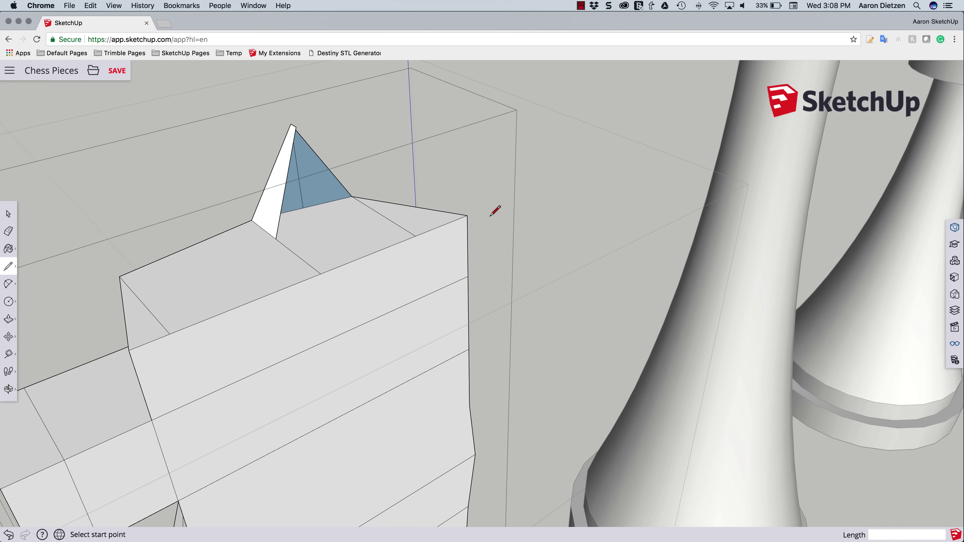
{"action": "left_click", "coordinate": [276, 238]}
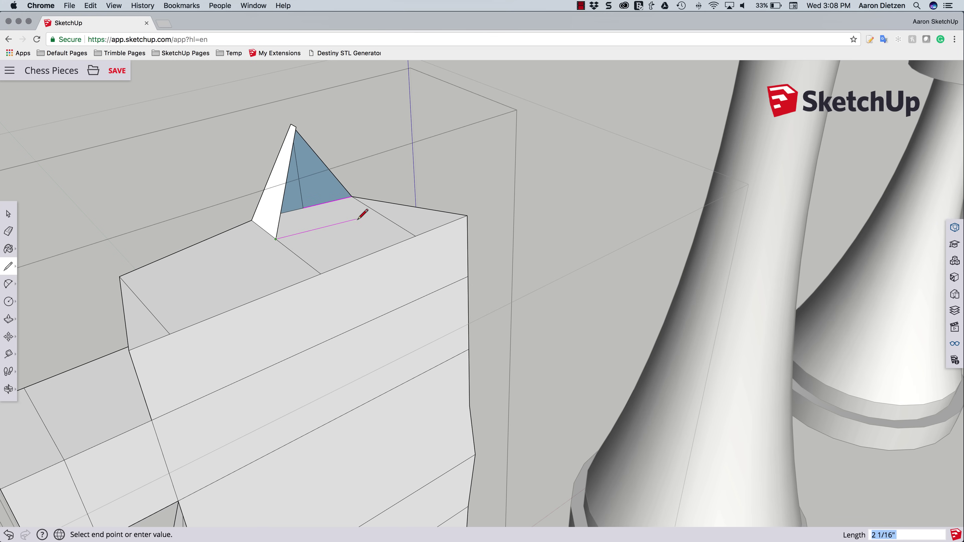
{"action": "left_click", "coordinate": [379, 214]}
{"action": "left_click", "coordinate": [296, 126]}
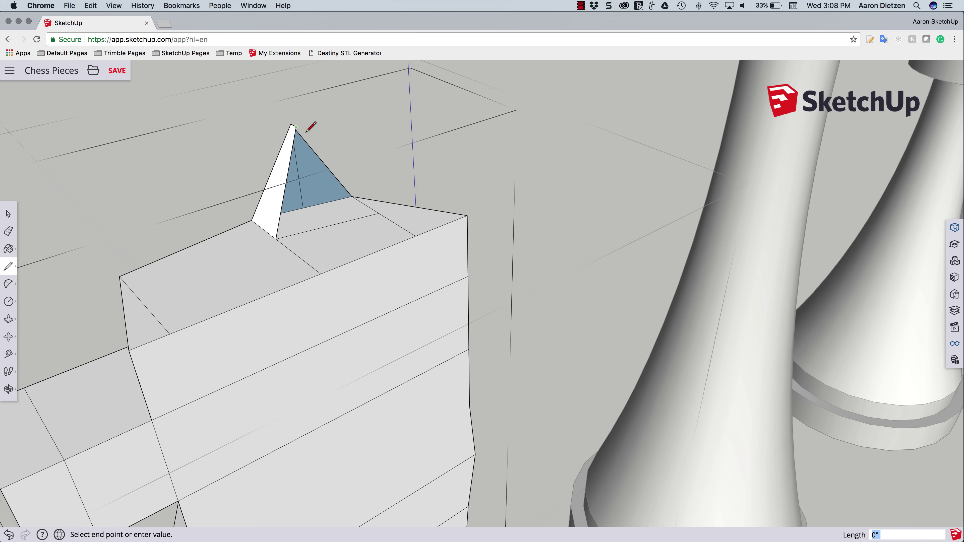
{"action": "left_click", "coordinate": [378, 214]}
Erase the vertical centre line on the ear's outer face
{"action": "mouse_move", "coordinate": [344, 195]}
{"action": "middle_mouse_down"}
{"action": "mouse_move", "coordinate": [211, 254]}
{"action": "mouse_move", "coordinate": [149, 263]}
{"action": "mouse_move", "coordinate": [147, 245]}
{"action": "mouse_move", "coordinate": [491, 205]}
{"action": "mouse_move", "coordinate": [575, 168]}
{"action": "mouse_move", "coordinate": [517, 233]}
{"action": "mouse_move", "coordinate": [631, 222]}
{"action": "mouse_move", "coordinate": [543, 214]}
{"action": "middle_mouse_up"}
{"action": "mouse_move", "coordinate": [541, 250]}
{"action": "middle_mouse_down"}
{"action": "mouse_move", "coordinate": [512, 241]}
{"action": "mouse_move", "coordinate": [605, 240]}
{"action": "middle_mouse_up"}
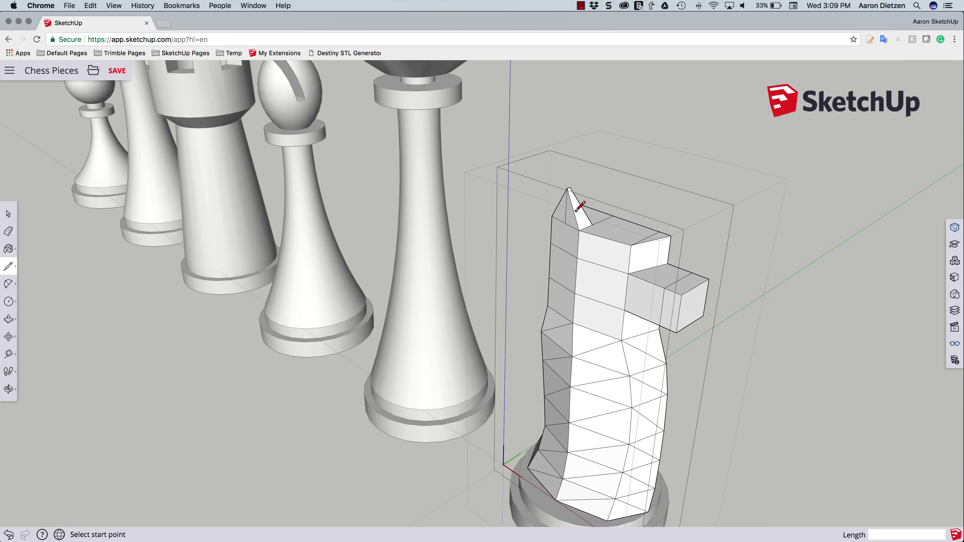
{"action": "key", "text": "e"}
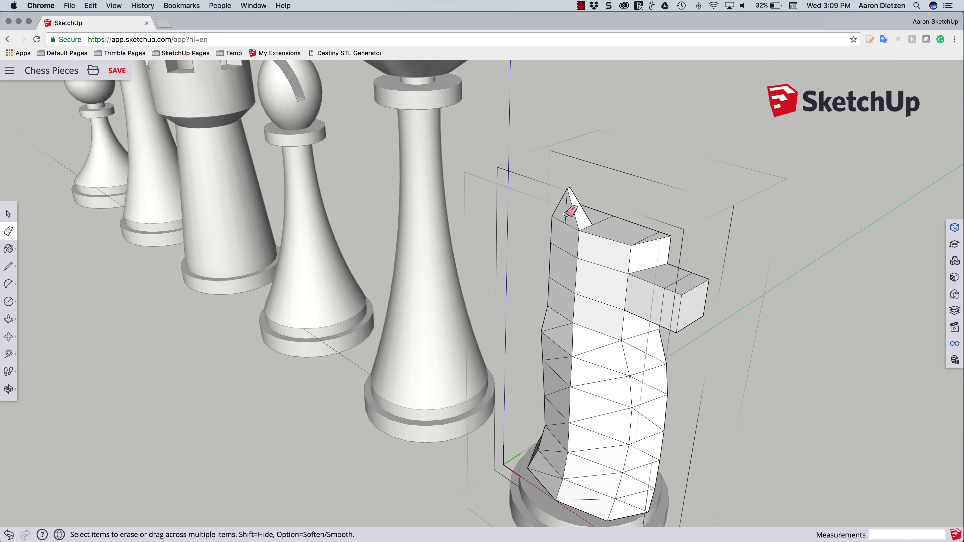
{"action": "middle_click_drag", "start_coordinate": [585, 225], "coordinate": [684, 146]}
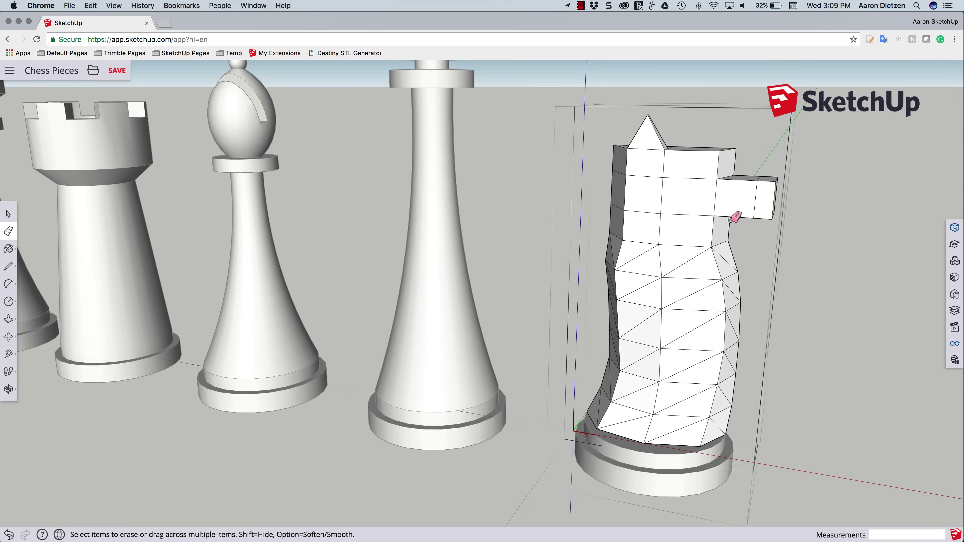
Move the snout's outer vertices and the head's outer corners to taper them inward, the last move by 1 1/8"
{"action": "mouse_move", "coordinate": [730, 219]}
{"action": "middle_mouse_down"}
{"action": "mouse_move", "coordinate": [689, 212]}
{"action": "mouse_move", "coordinate": [640, 221]}
{"action": "mouse_move", "coordinate": [665, 219]}
{"action": "mouse_move", "coordinate": [665, 243]}
{"action": "mouse_move", "coordinate": [689, 241]}
{"action": "mouse_move", "coordinate": [726, 209]}
{"action": "mouse_move", "coordinate": [714, 224]}
{"action": "mouse_move", "coordinate": [706, 215]}
{"action": "middle_mouse_up"}
{"action": "key", "text": "m"}
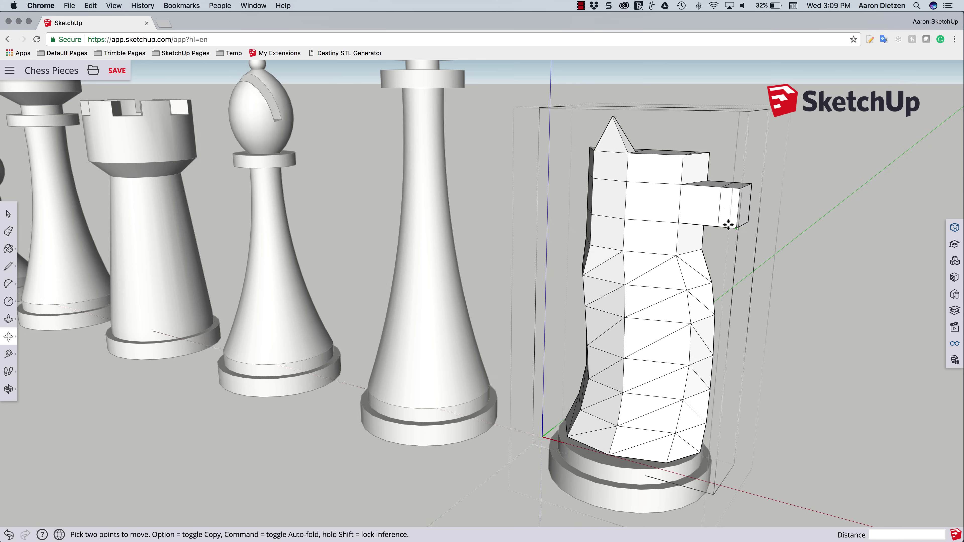
{"action": "scroll", "coordinate": [614, 232], "scroll_direction": "up", "scroll_amount": 5}
{"action": "scroll", "coordinate": [607, 162], "scroll_direction": "up", "scroll_amount": 3}
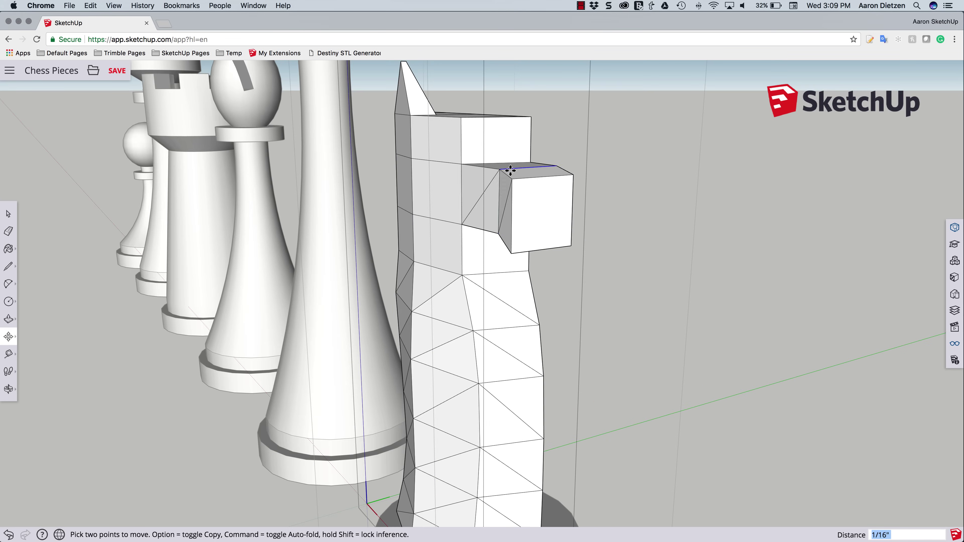
{"action": "middle_click_drag", "start_coordinate": [495, 182], "coordinate": [631, 209]}
{"action": "key", "text": "space"}
{"action": "left_click", "coordinate": [473, 214]}
{"action": "key", "text": "m"}
{"action": "middle_click_drag", "start_coordinate": [469, 250], "coordinate": [629, 244]}
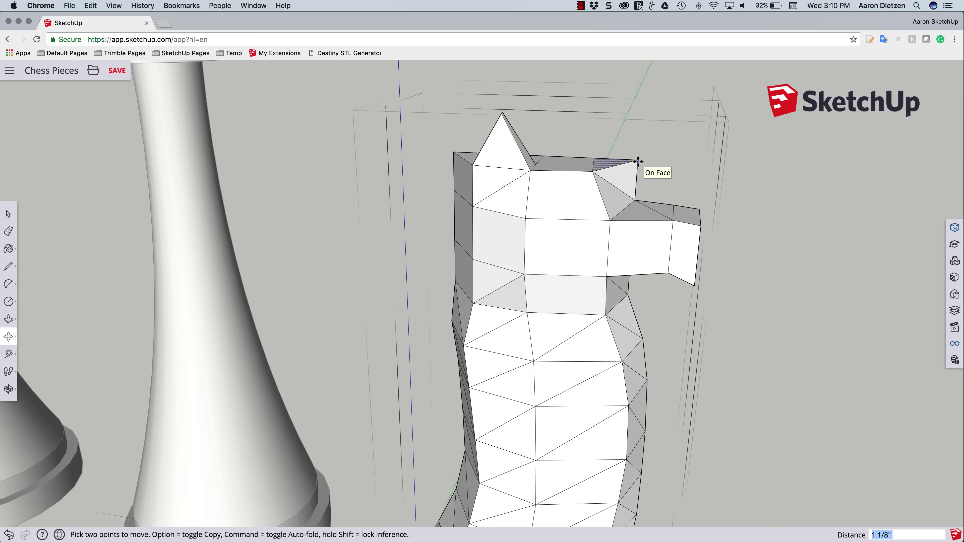
Move the head's top vertices to slope the forehead down to the snout and round the crown, one of them by 9/16"
{"action": "left_click", "coordinate": [616, 157]}
{"action": "middle_click_drag", "start_coordinate": [616, 157], "coordinate": [499, 179]}
{"action": "left_click", "coordinate": [492, 248]}
{"action": "middle_click_drag", "start_coordinate": [594, 280], "coordinate": [610, 168]}
{"action": "left_click", "coordinate": [554, 91]}
{"action": "key", "text": "m"}
{"action": "middle_click_drag", "start_coordinate": [607, 103], "coordinate": [309, 195]}
{"action": "left_click", "coordinate": [427, 242]}
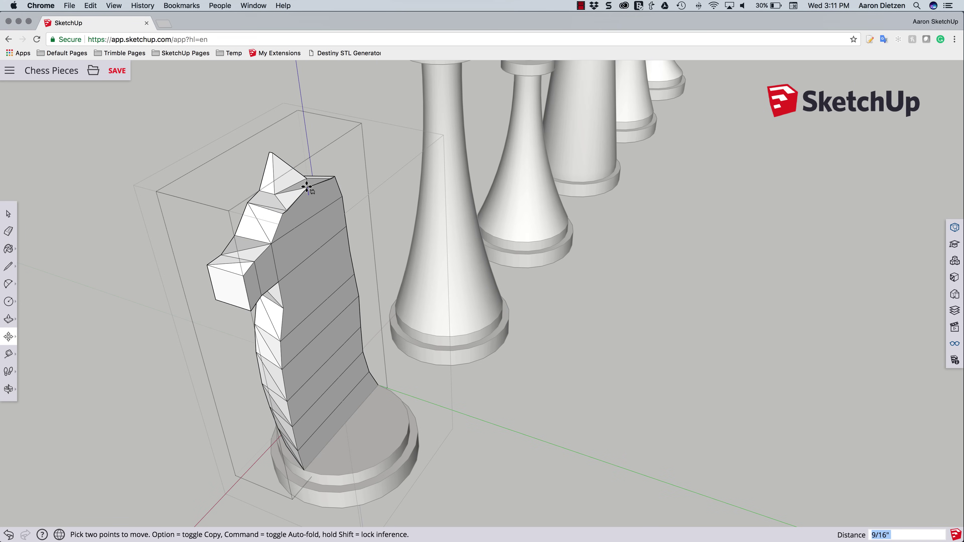
{"action": "left_click", "coordinate": [355, 166]}
Move the neck's front outer vertex below the snout back 1 1/8" to hollow out the throat
{"action": "middle_click_drag", "start_coordinate": [355, 166], "coordinate": [864, 117]}
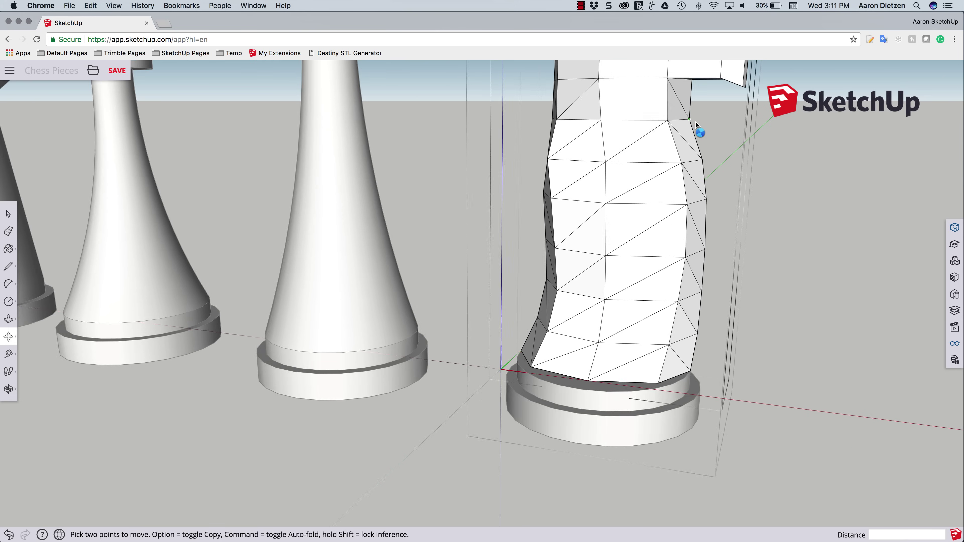
{"action": "scroll", "coordinate": [690, 123], "scroll_direction": "up", "scroll_amount": 2}
{"action": "key", "text": "space"}
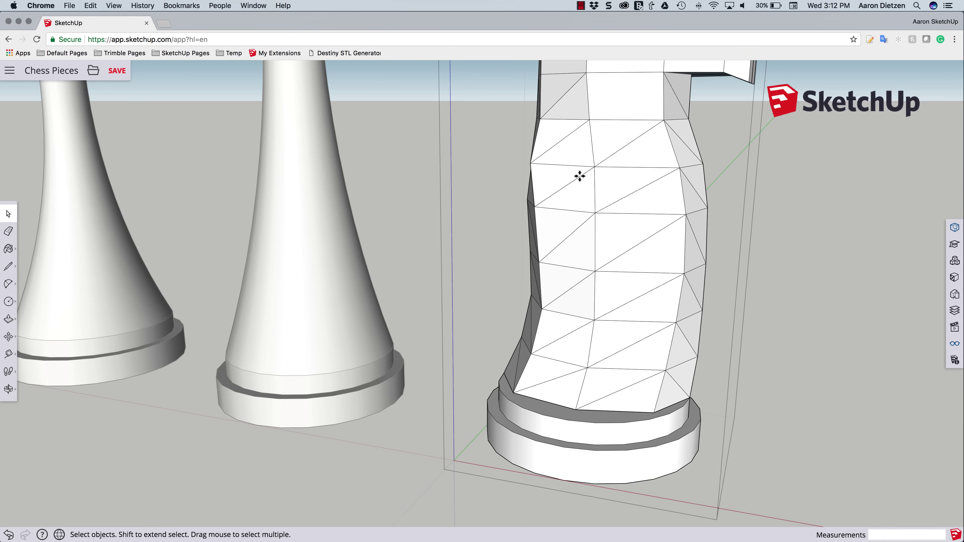
{"action": "double_click", "coordinate": [611, 167]}
{"action": "key", "text": "m"}
{"action": "left_click", "coordinate": [666, 119]}
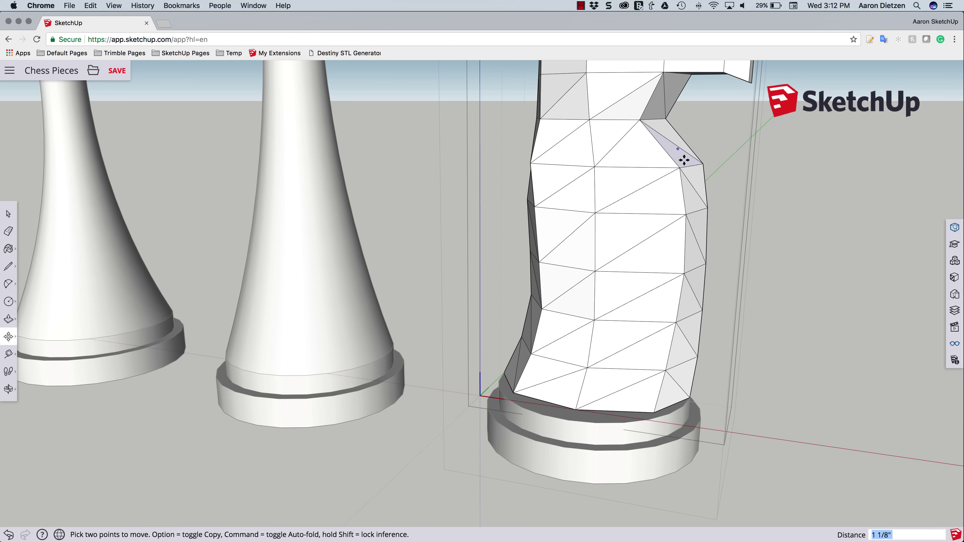
Move vertices around the throat and along the back of the head and neck to refine the curve, one by about 1/4"
{"action": "scroll", "coordinate": [607, 228], "scroll_direction": "down", "scroll_amount": 3}
{"action": "left_click", "coordinate": [576, 276]}
{"action": "scroll", "coordinate": [458, 252], "scroll_direction": "down", "scroll_amount": 2}
{"action": "scroll", "coordinate": [459, 253], "scroll_direction": "up", "scroll_amount": 2}
{"action": "left_click", "coordinate": [515, 192]}
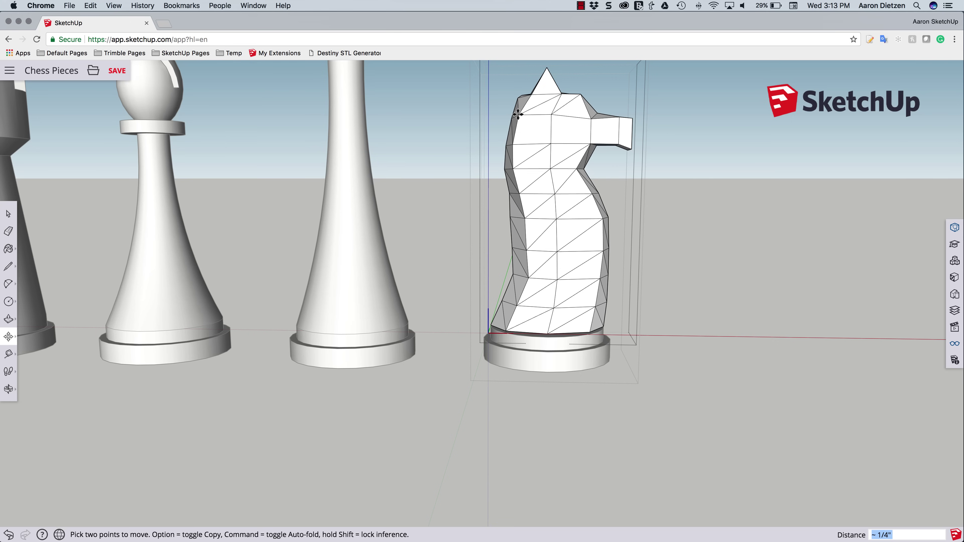
{"action": "middle_click_drag", "start_coordinate": [517, 114], "coordinate": [594, 183]}
{"action": "left_click", "coordinate": [523, 216]}
{"action": "key", "text": "space"}
{"action": "middle_click_drag", "start_coordinate": [704, 232], "coordinate": [579, 219]}
{"action": "key", "text": "m"}
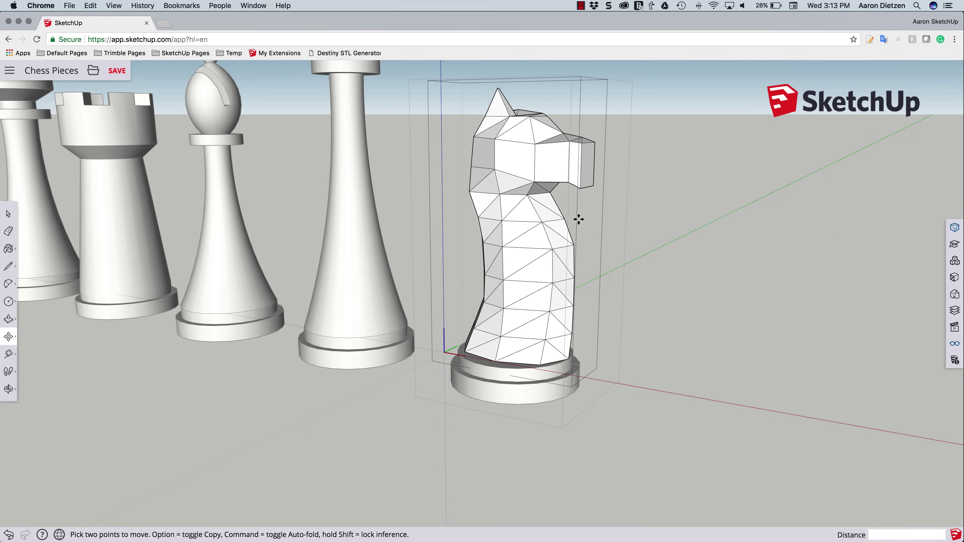
Erase the dividing edges across the neck, head and snout on the knight half's flat symmetry face
{"action": "middle_click_drag", "start_coordinate": [701, 287], "coordinate": [248, 294]}
{"action": "scroll", "coordinate": [152, 196], "scroll_direction": "up", "scroll_amount": 5}
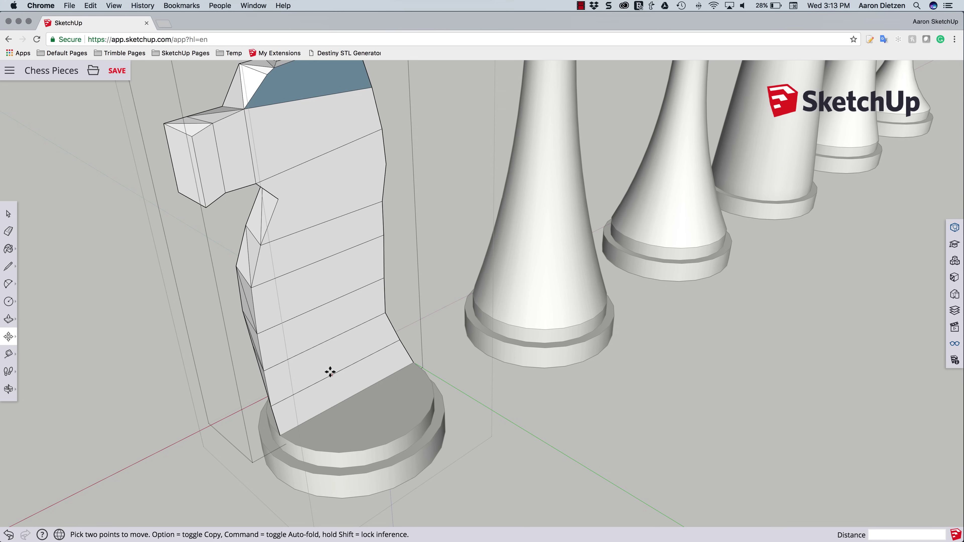
{"action": "key", "text": "e"}
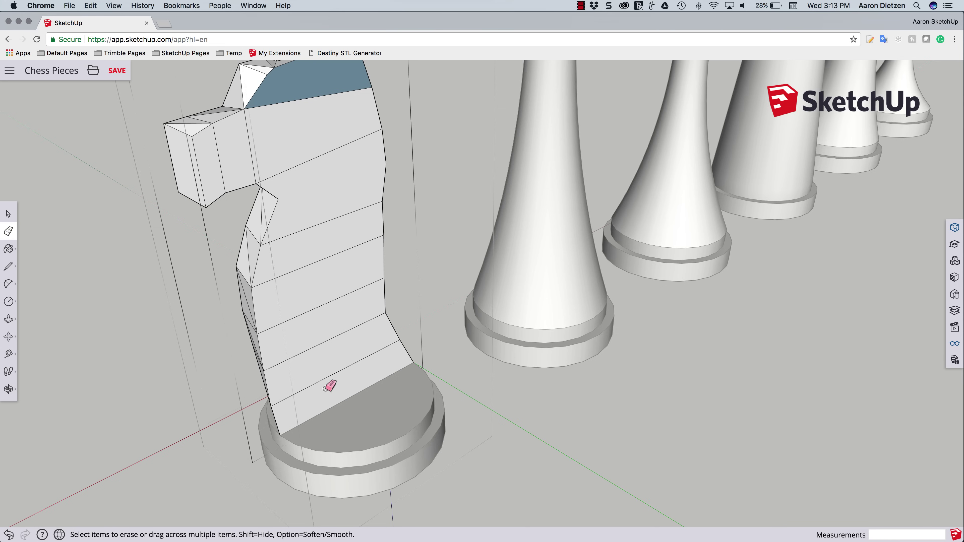
{"action": "left_click_drag", "start_coordinate": [325, 388], "coordinate": [322, 292]}
{"action": "left_click_drag", "start_coordinate": [328, 249], "coordinate": [326, 198]}
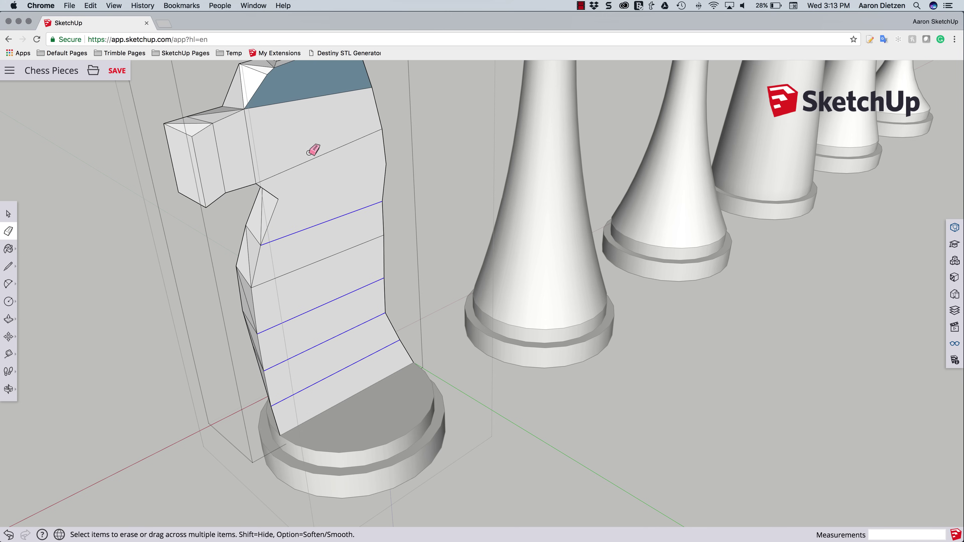
{"action": "left_click_drag", "start_coordinate": [308, 151], "coordinate": [320, 225]}
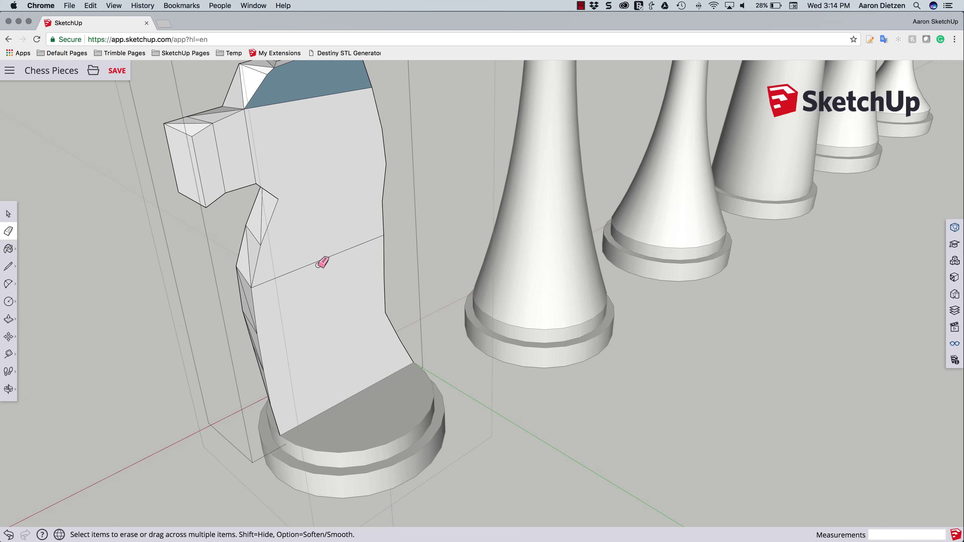
{"action": "left_click_drag", "start_coordinate": [320, 264], "coordinate": [320, 262]}
{"action": "mouse_move", "coordinate": [243, 146]}
{"action": "left_mouse_down"}
{"action": "mouse_move", "coordinate": [255, 139]}
{"action": "mouse_move", "coordinate": [220, 153]}
{"action": "left_mouse_up"}
Erase the remaining edge below the crown to open the flat side, and delete the face at the neck's base
{"action": "middle_click_drag", "start_coordinate": [336, 329], "coordinate": [336, 312]}
{"action": "scroll", "coordinate": [319, 159], "scroll_direction": "up", "scroll_amount": 3}
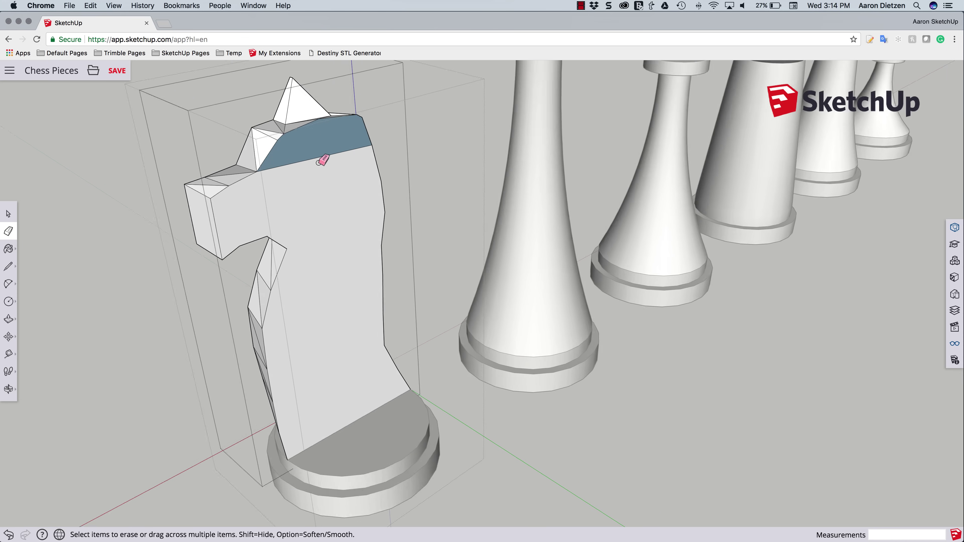
{"action": "left_click_drag", "start_coordinate": [326, 150], "coordinate": [324, 165]}
{"action": "mouse_move", "coordinate": [320, 170]}
{"action": "middle_mouse_down"}
{"action": "mouse_move", "coordinate": [286, 302]}
{"action": "mouse_move", "coordinate": [314, 244]}
{"action": "middle_mouse_up"}
{"action": "key", "text": "space"}
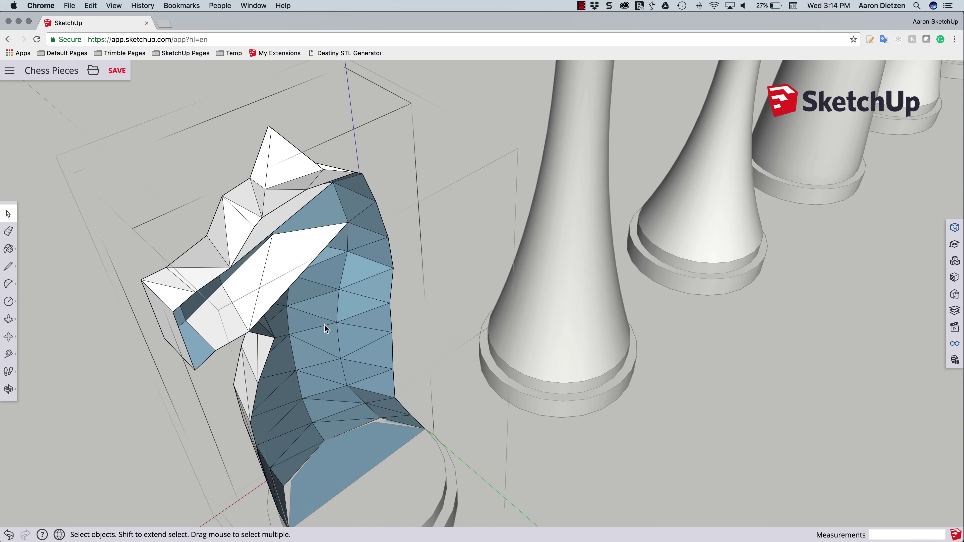
{"action": "middle_click_drag", "start_coordinate": [324, 326], "coordinate": [318, 254]}
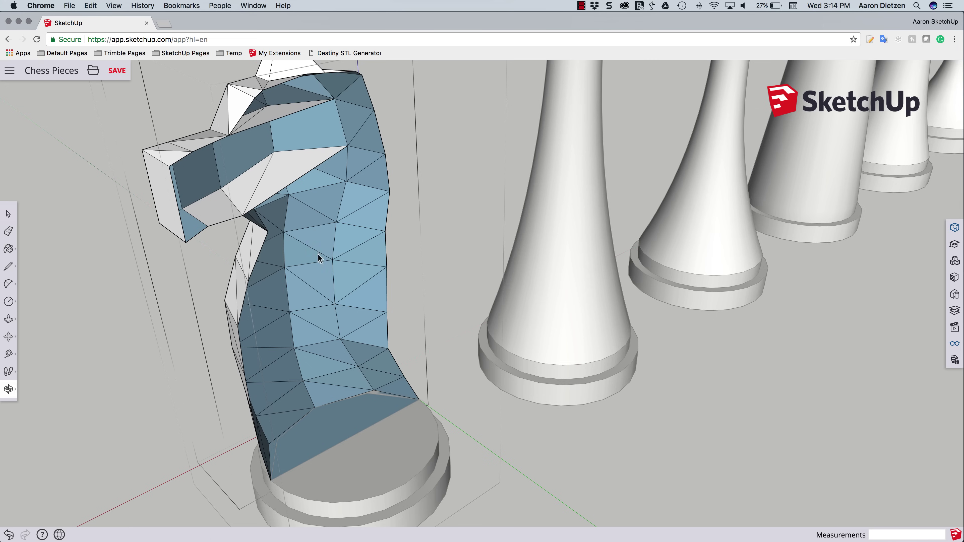
{"action": "left_click", "coordinate": [332, 440]}
{"action": "key", "text": "Delete"}
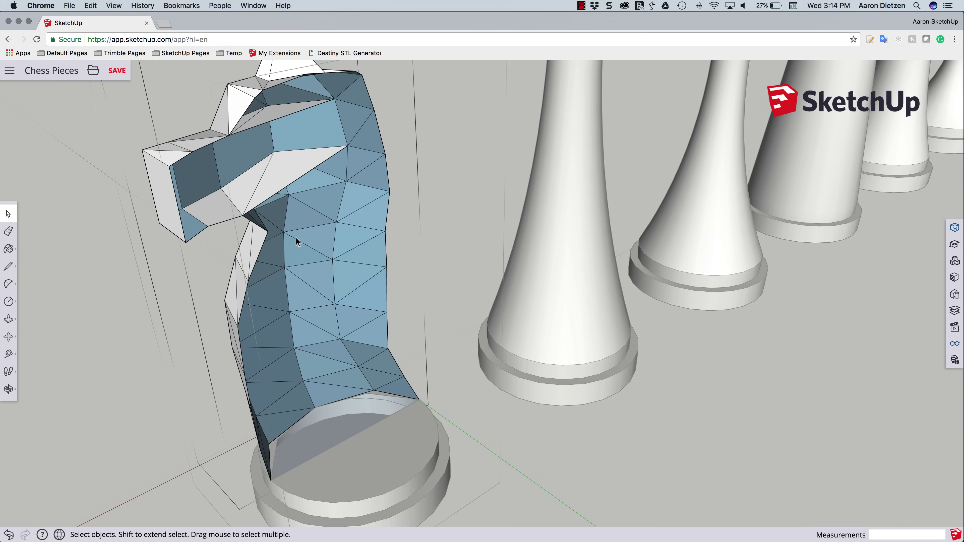
Erase the edges of leftover faces inside the snout and crown, and reverse the wrongly oriented face on the snout's underside
{"action": "key", "text": "super+r"}
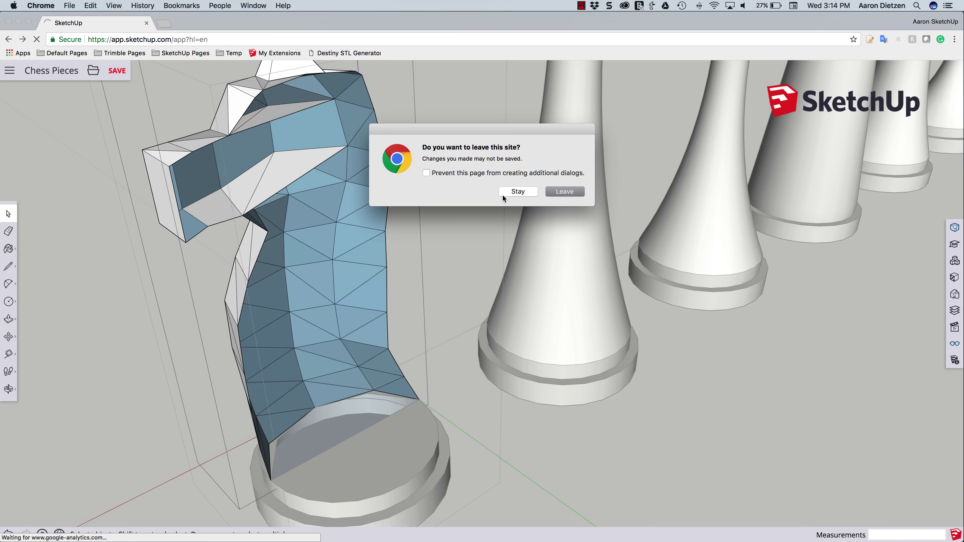
{"action": "left_click", "coordinate": [511, 193]}
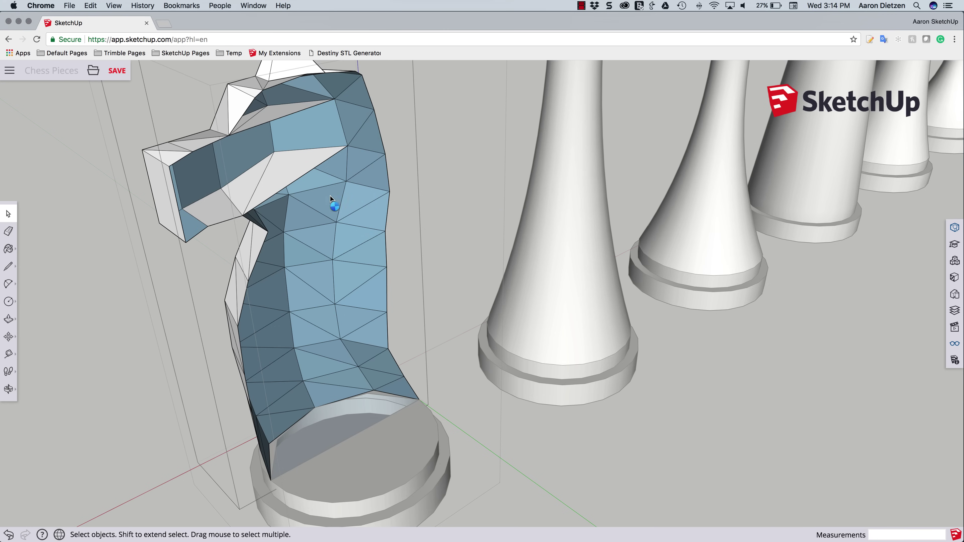
{"action": "left_click", "coordinate": [8, 232]}
{"action": "left_click", "coordinate": [303, 177]}
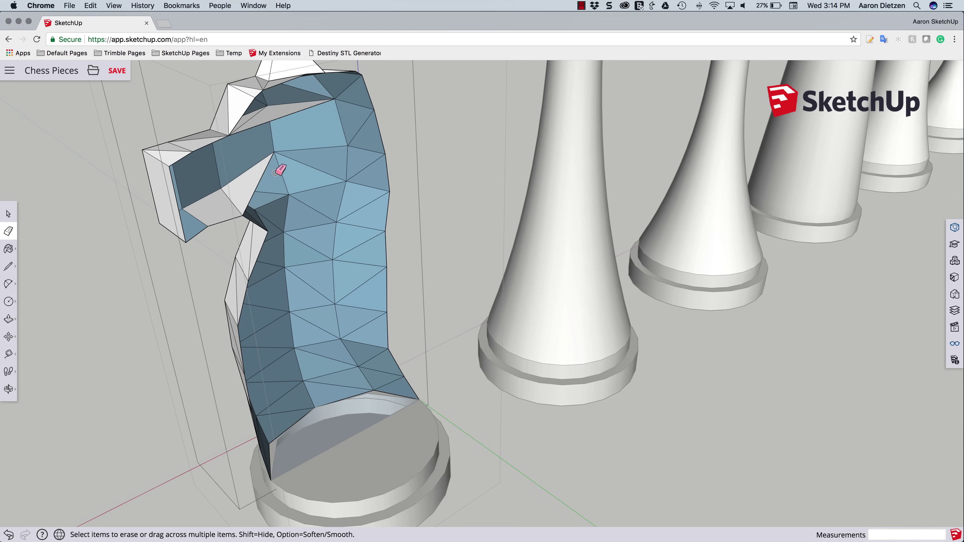
{"action": "left_click", "coordinate": [263, 178]}
{"action": "mouse_move", "coordinate": [232, 194]}
{"action": "middle_mouse_down"}
{"action": "mouse_move", "coordinate": [208, 190]}
{"action": "mouse_move", "coordinate": [137, 228]}
{"action": "mouse_move", "coordinate": [230, 254]}
{"action": "middle_mouse_up"}
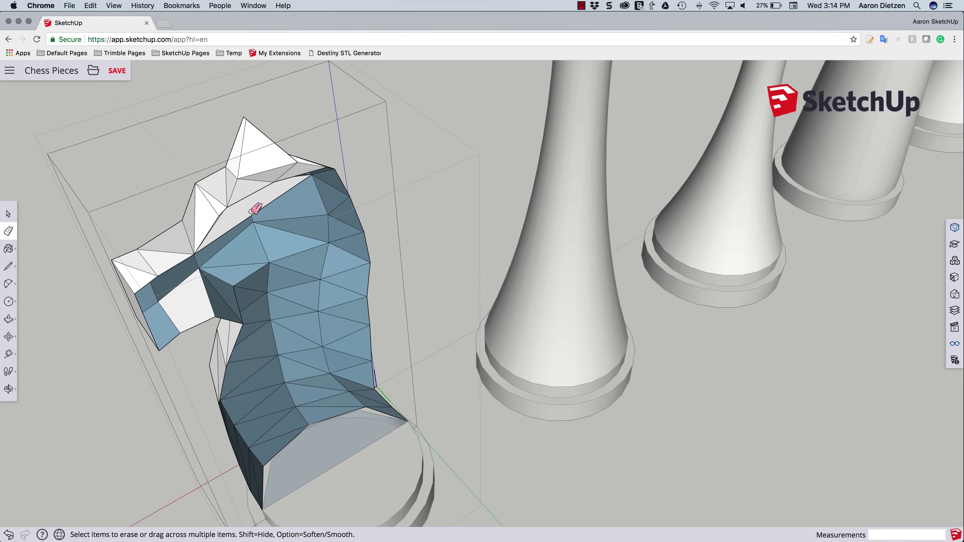
{"action": "left_click", "coordinate": [261, 210]}
{"action": "mouse_move", "coordinate": [279, 207]}
{"action": "middle_mouse_down"}
{"action": "mouse_move", "coordinate": [189, 120]}
{"action": "mouse_move", "coordinate": [200, 134]}
{"action": "mouse_move", "coordinate": [286, 136]}
{"action": "mouse_move", "coordinate": [308, 154]}
{"action": "mouse_move", "coordinate": [281, 235]}
{"action": "middle_mouse_up"}
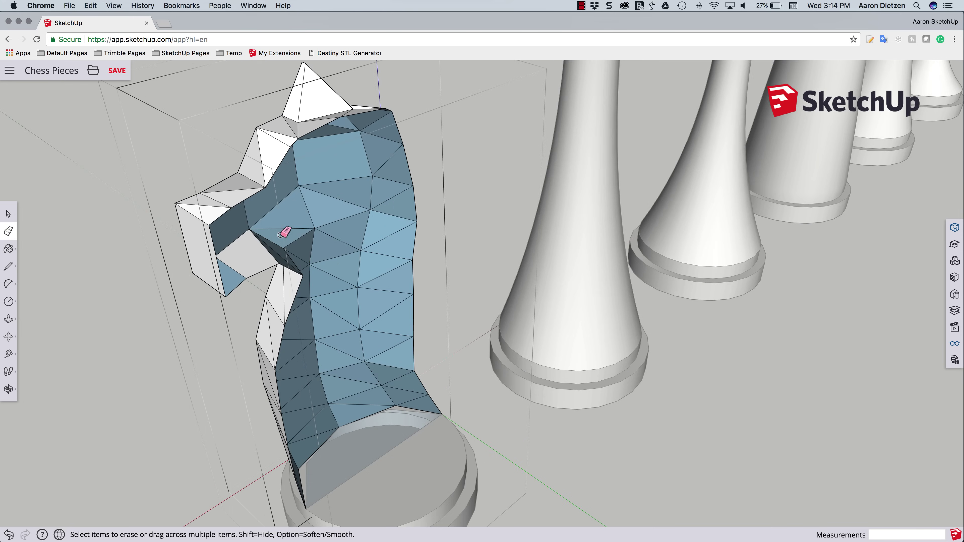
{"action": "right_click", "coordinate": [254, 261]}
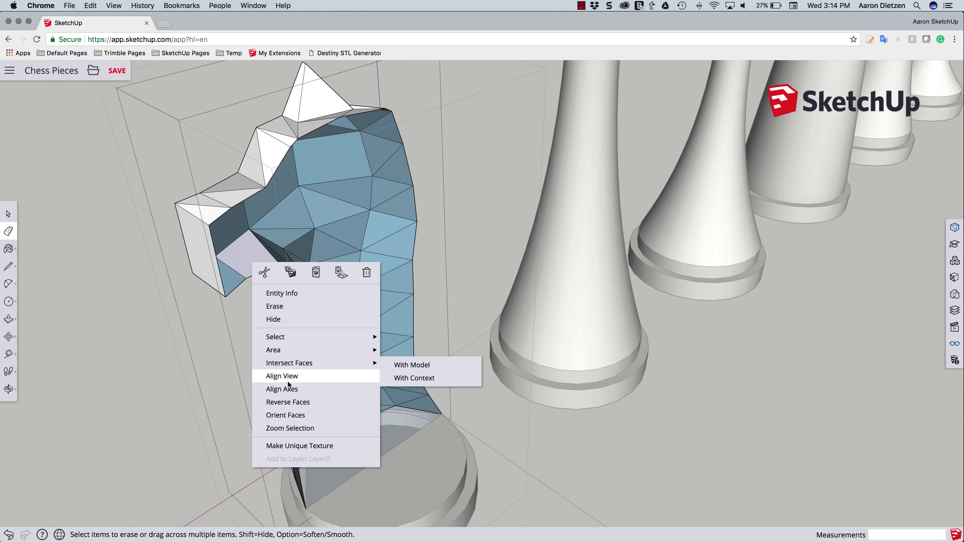
{"action": "left_click", "coordinate": [289, 402]}
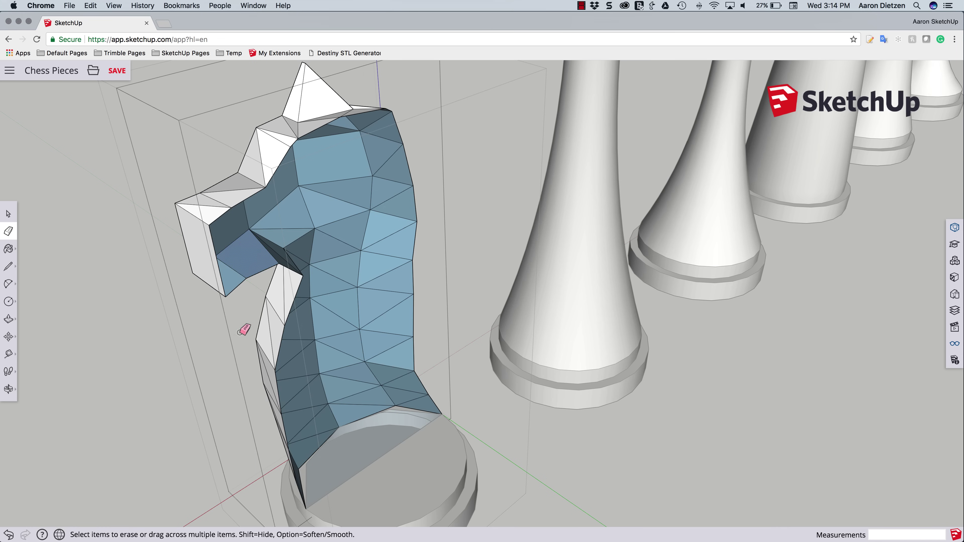
Delete the leftover interior face beneath the ear inside the hollow head
{"action": "mouse_move", "coordinate": [243, 329]}
{"action": "middle_mouse_down"}
{"action": "mouse_move", "coordinate": [207, 398]}
{"action": "mouse_move", "coordinate": [252, 297]}
{"action": "mouse_move", "coordinate": [238, 352]}
{"action": "middle_mouse_up"}
{"action": "scroll", "coordinate": [238, 352], "scroll_direction": "down", "scroll_amount": 6}
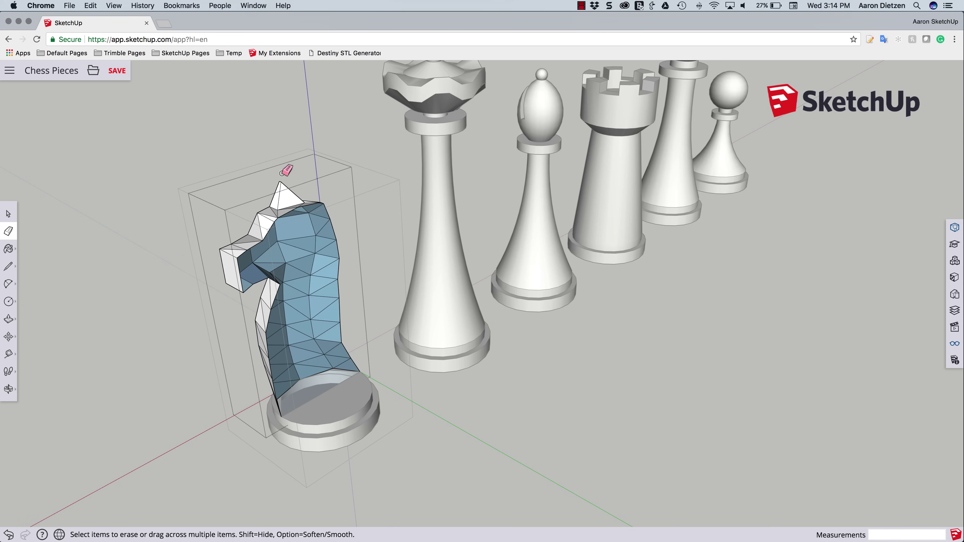
{"action": "scroll", "coordinate": [283, 172], "scroll_direction": "up", "scroll_amount": 6}
{"action": "mouse_move", "coordinate": [302, 221]}
{"action": "middle_mouse_down"}
{"action": "mouse_move", "coordinate": [318, 74]}
{"action": "mouse_move", "coordinate": [327, 162]}
{"action": "middle_mouse_up"}
{"action": "scroll", "coordinate": [307, 334], "scroll_direction": "down", "scroll_amount": 5}
{"action": "scroll", "coordinate": [343, 123], "scroll_direction": "down", "scroll_amount": 1}
{"action": "scroll", "coordinate": [329, 123], "scroll_direction": "up", "scroll_amount": 6}
{"action": "mouse_move", "coordinate": [334, 287]}
{"action": "middle_mouse_down"}
{"action": "mouse_move", "coordinate": [318, 239]}
{"action": "mouse_move", "coordinate": [318, 159]}
{"action": "middle_mouse_up"}
{"action": "key", "text": "space"}
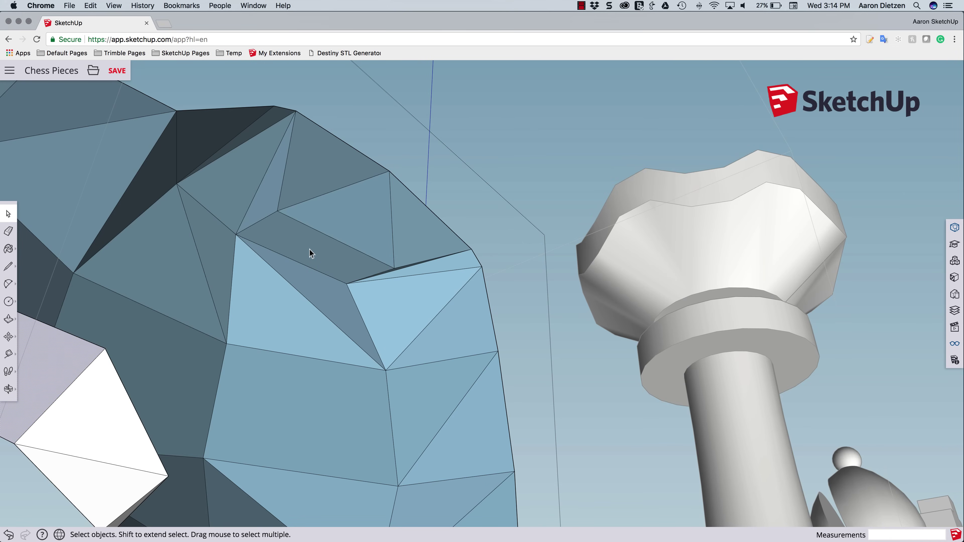
{"action": "left_click", "coordinate": [310, 249]}
{"action": "key", "text": "Delete"}
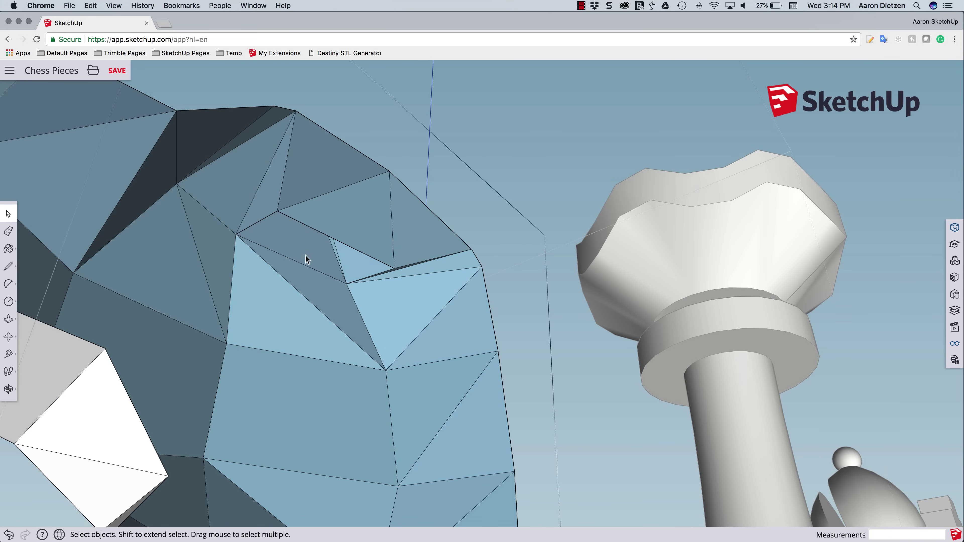
Select all geometry of the knight half and apply Smooth Edges and Soften Coplanar with an angle of 73
{"action": "scroll", "coordinate": [304, 251], "scroll_direction": "up", "scroll_amount": 1}
{"action": "scroll", "coordinate": [304, 252], "scroll_direction": "down", "scroll_amount": 10}
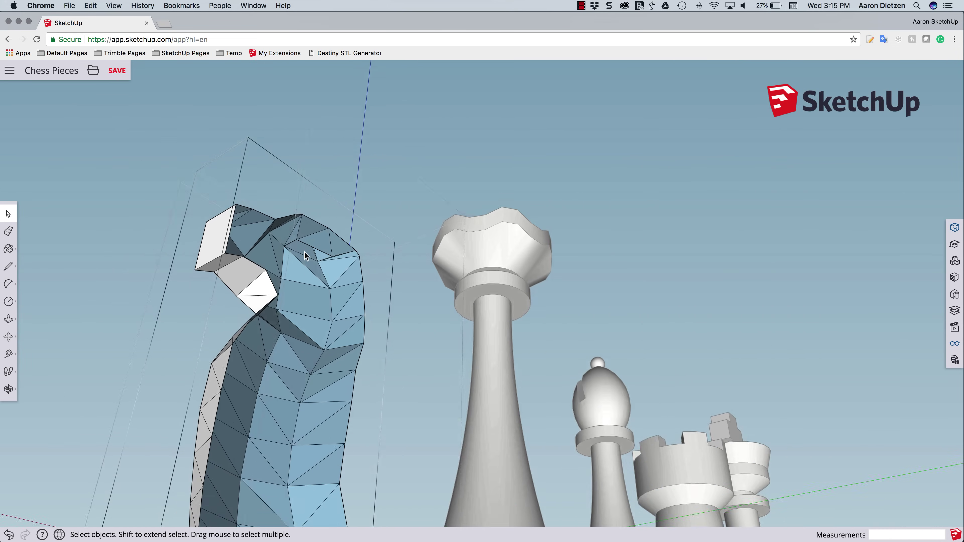
{"action": "middle_click_drag", "start_coordinate": [304, 252], "coordinate": [260, 296]}
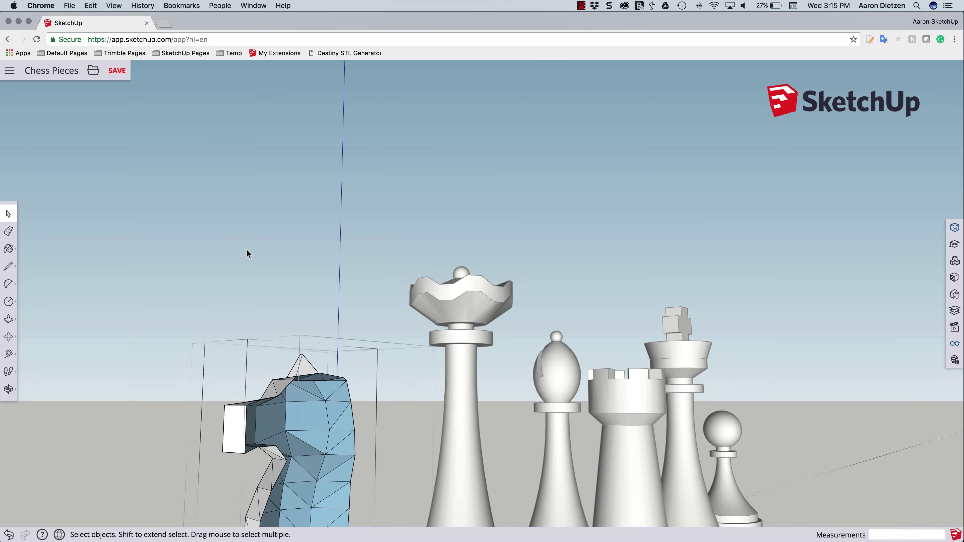
{"action": "scroll", "coordinate": [247, 256], "scroll_direction": "up", "scroll_amount": 4}
{"action": "scroll", "coordinate": [243, 247], "scroll_direction": "down", "scroll_amount": 6}
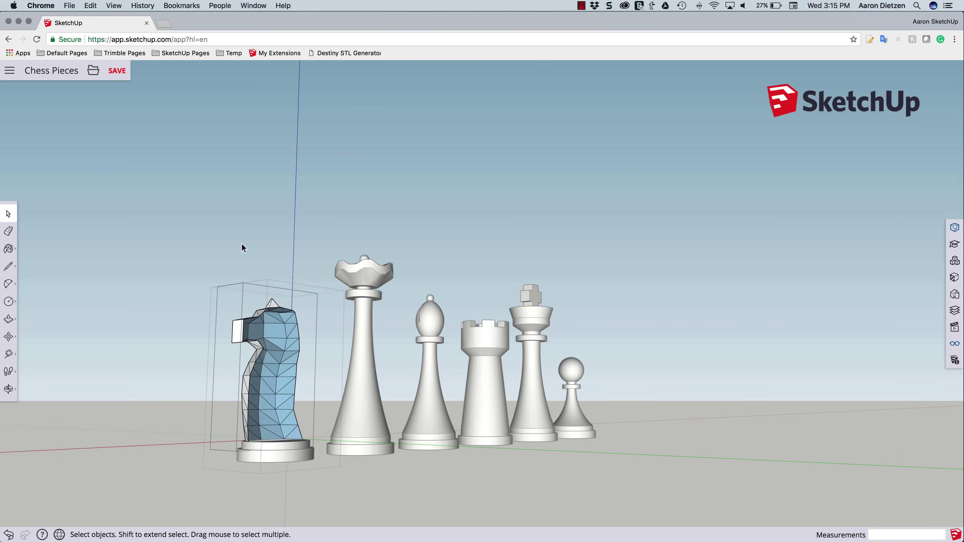
{"action": "scroll", "coordinate": [242, 248], "scroll_direction": "down", "scroll_amount": 2}
{"action": "middle_click_drag", "start_coordinate": [239, 304], "coordinate": [690, 399]}
{"action": "triple_click", "coordinate": [644, 409]}
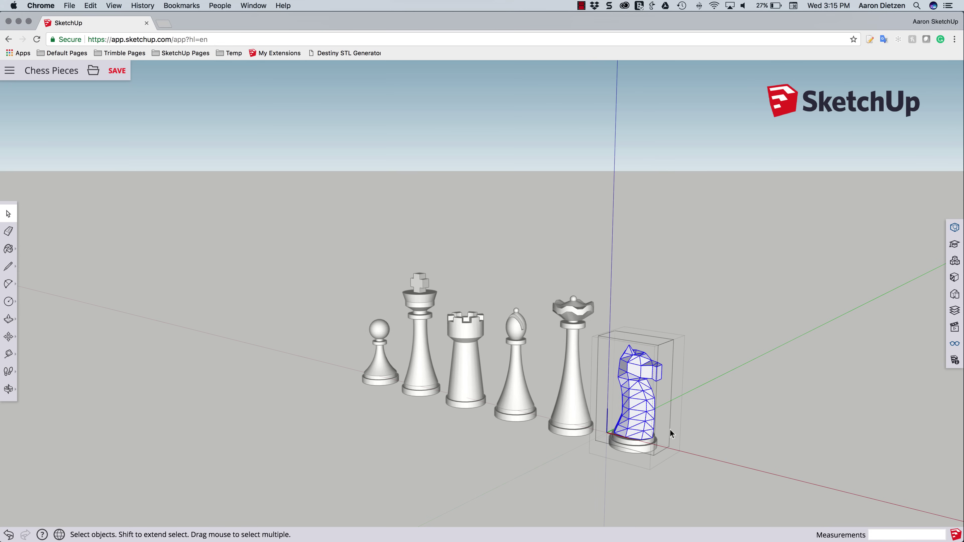
{"action": "scroll", "coordinate": [670, 433], "scroll_direction": "down", "scroll_amount": 1}
{"action": "scroll", "coordinate": [665, 433], "scroll_direction": "up", "scroll_amount": 6}
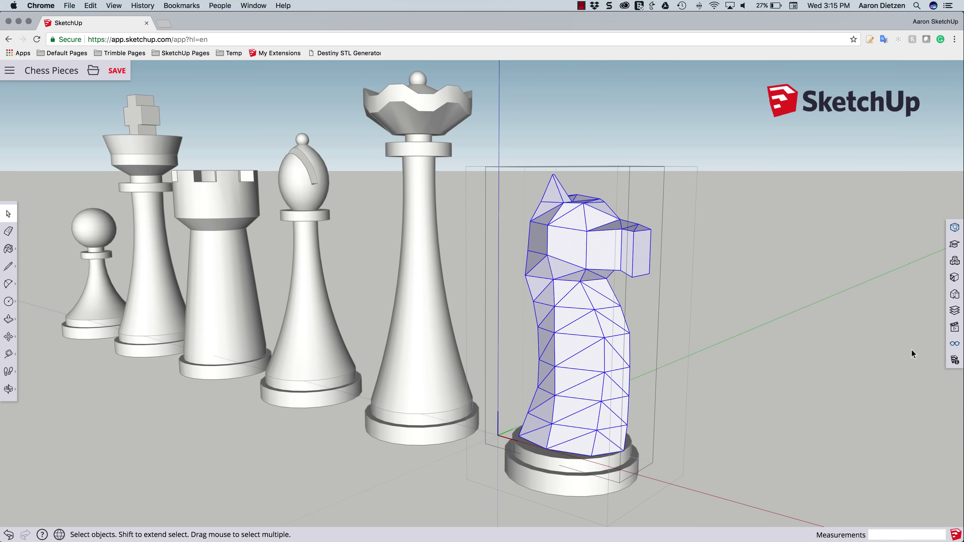
{"action": "left_click", "coordinate": [955, 345]}
{"action": "scroll", "coordinate": [871, 409], "scroll_direction": "down", "scroll_amount": 4}
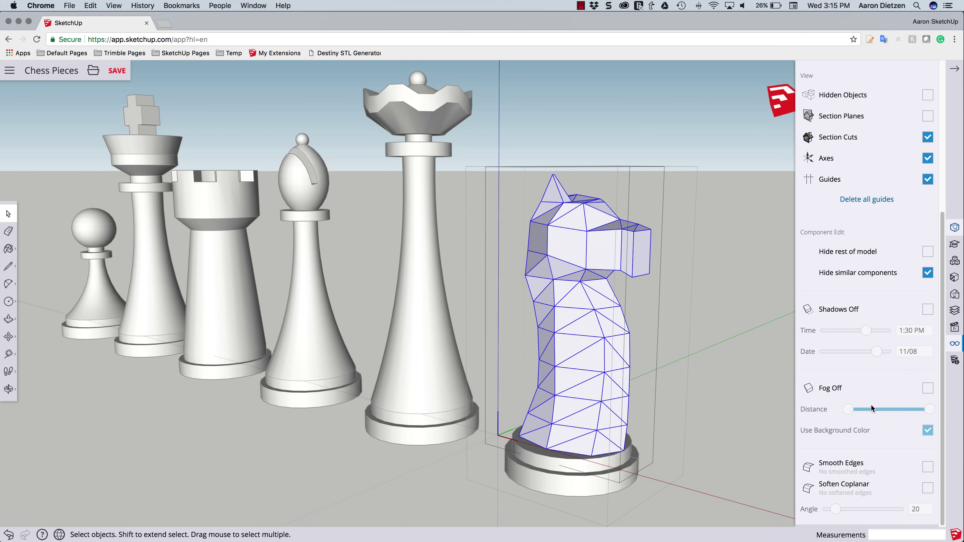
{"action": "left_click", "coordinate": [932, 490]}
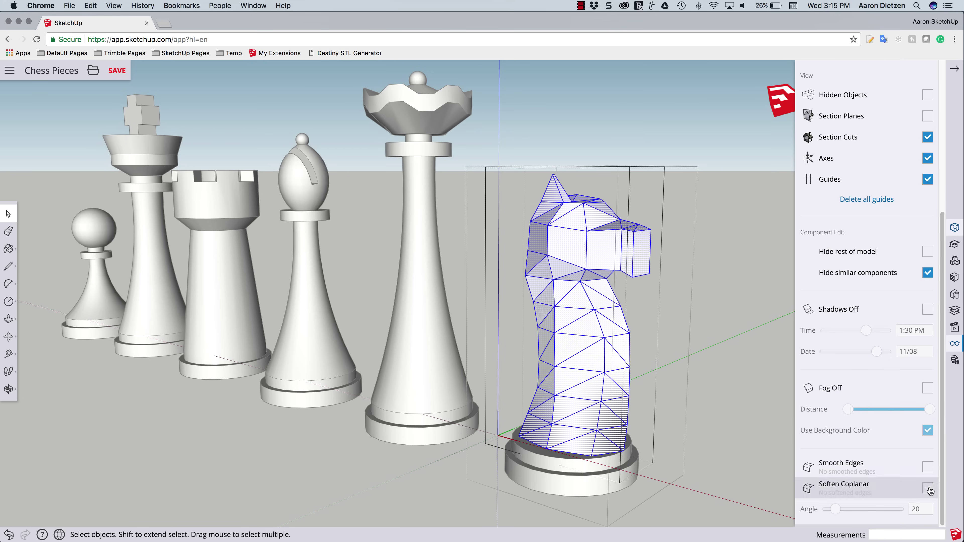
{"action": "left_click", "coordinate": [929, 470]}
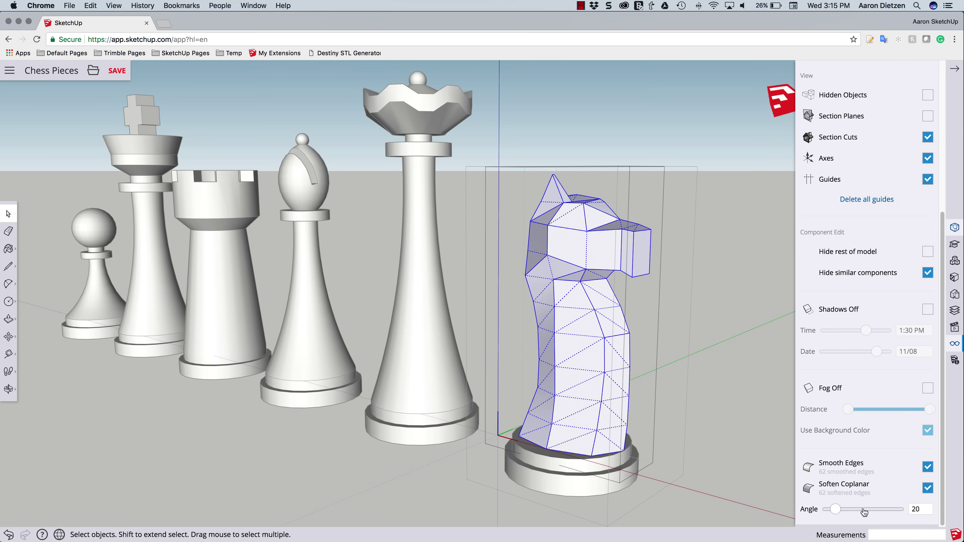
{"action": "left_click_drag", "start_coordinate": [838, 513], "coordinate": [858, 516]}
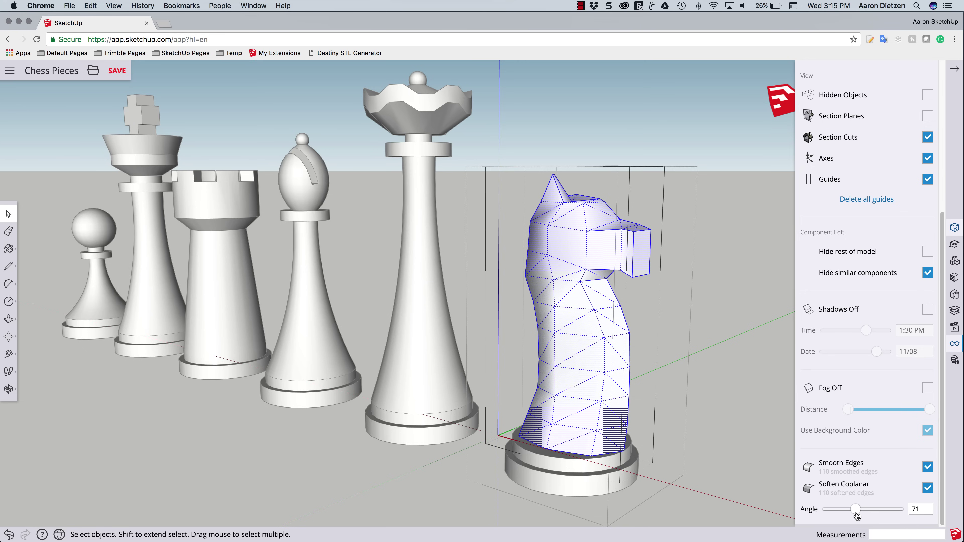
Leave the half component and explode both mirrored halves inside the knight's group
{"action": "left_click", "coordinate": [708, 433]}
{"action": "middle_click_drag", "start_coordinate": [703, 426], "coordinate": [740, 406]}
{"action": "scroll", "coordinate": [490, 353], "scroll_direction": "up", "scroll_amount": 3}
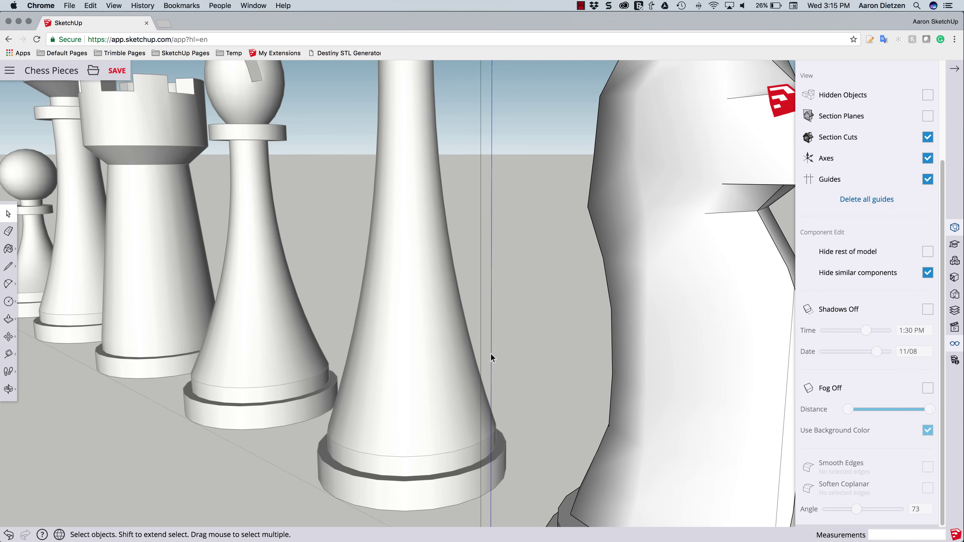
{"action": "scroll", "coordinate": [491, 354], "scroll_direction": "down", "scroll_amount": 6}
{"action": "middle_click_drag", "start_coordinate": [483, 384], "coordinate": [501, 365]}
{"action": "scroll", "coordinate": [476, 363], "scroll_direction": "down", "scroll_amount": 2}
{"action": "scroll", "coordinate": [476, 363], "scroll_direction": "up", "scroll_amount": 5}
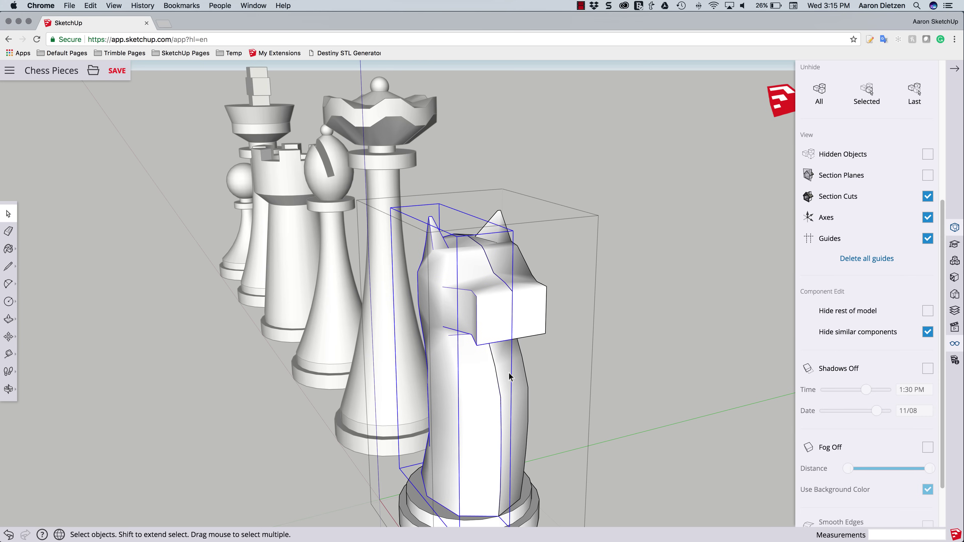
{"action": "left_click", "coordinate": [509, 374], "text": "shift"}
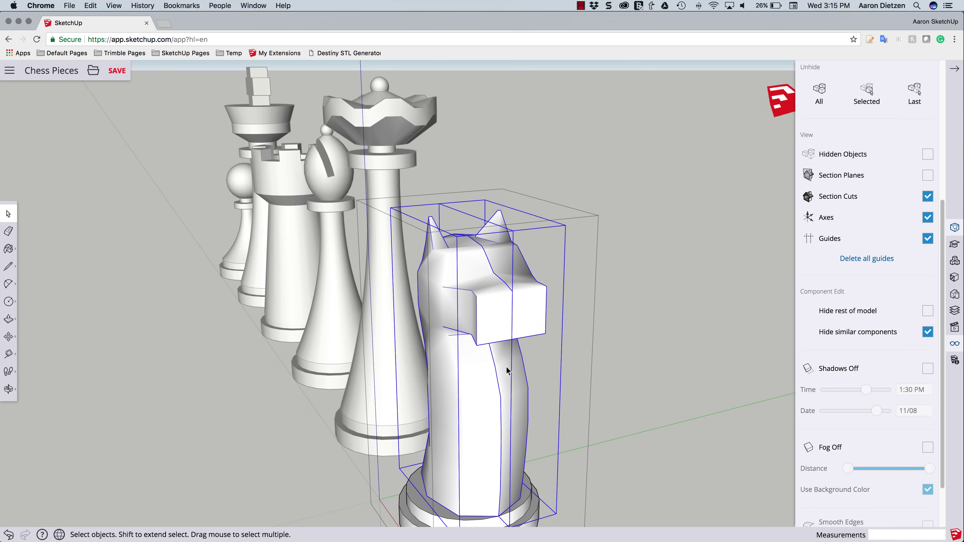
{"action": "right_click", "coordinate": [507, 371]}
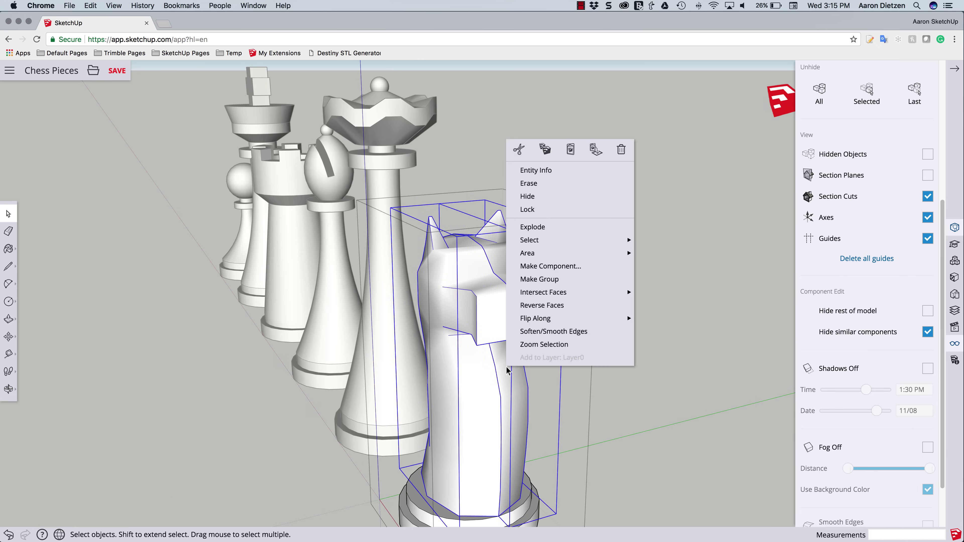
{"action": "left_click", "coordinate": [539, 228]}
{"action": "left_click", "coordinate": [593, 365]}
Select the whole knight group and examine its entity information and appearance next to the other pieces
{"action": "key", "text": "o"}
{"action": "left_click_drag", "start_coordinate": [485, 392], "coordinate": [489, 293]}
{"action": "key", "text": "space"}
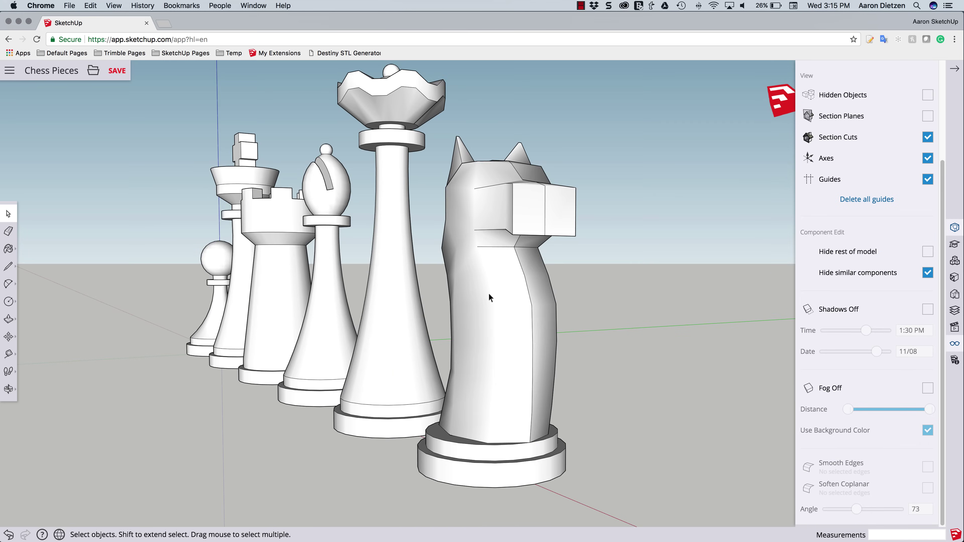
{"action": "left_click", "coordinate": [498, 446]}
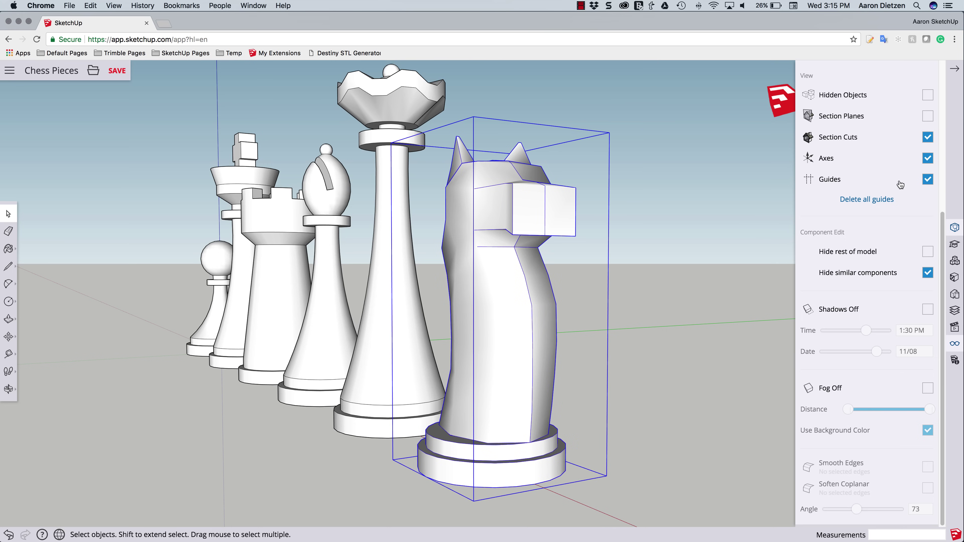
{"action": "left_click", "coordinate": [955, 228]}
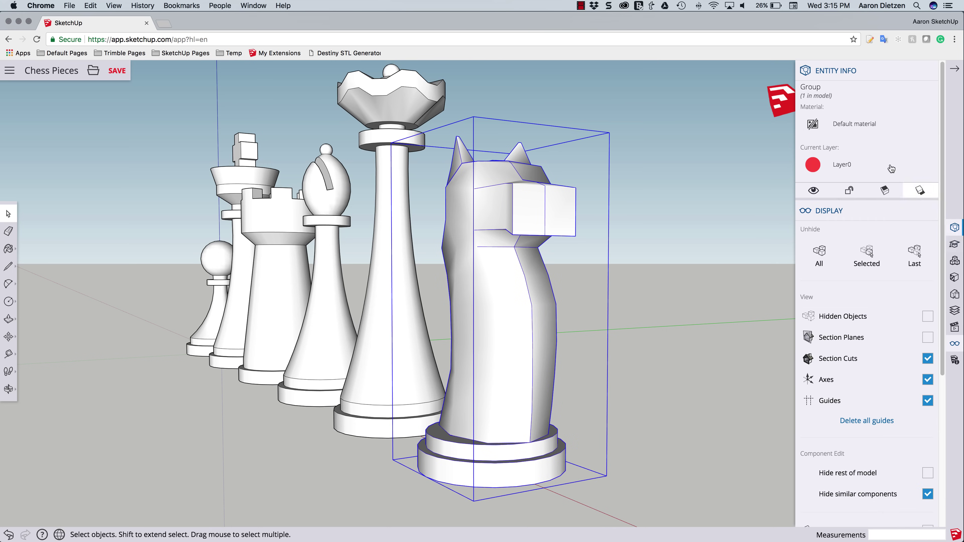
{"action": "scroll", "coordinate": [687, 281], "scroll_direction": "up", "scroll_amount": 2}
{"action": "scroll", "coordinate": [685, 276], "scroll_direction": "down", "scroll_amount": 4}
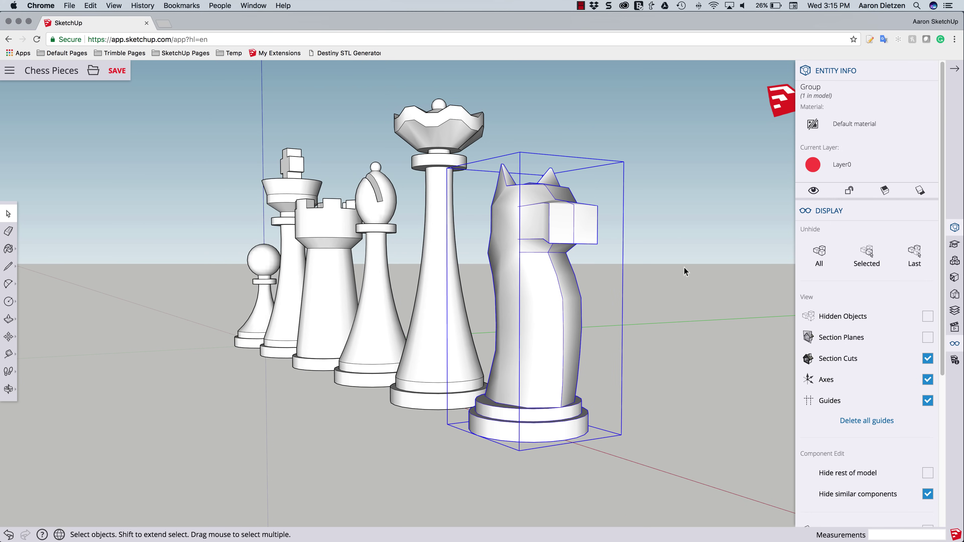
Open the knight group and hide the circular face on the underside of its base
{"action": "middle_click_drag", "start_coordinate": [684, 266], "coordinate": [564, 243]}
{"action": "scroll", "coordinate": [534, 290], "scroll_direction": "down", "scroll_amount": 4}
{"action": "scroll", "coordinate": [533, 290], "scroll_direction": "up", "scroll_amount": 5}
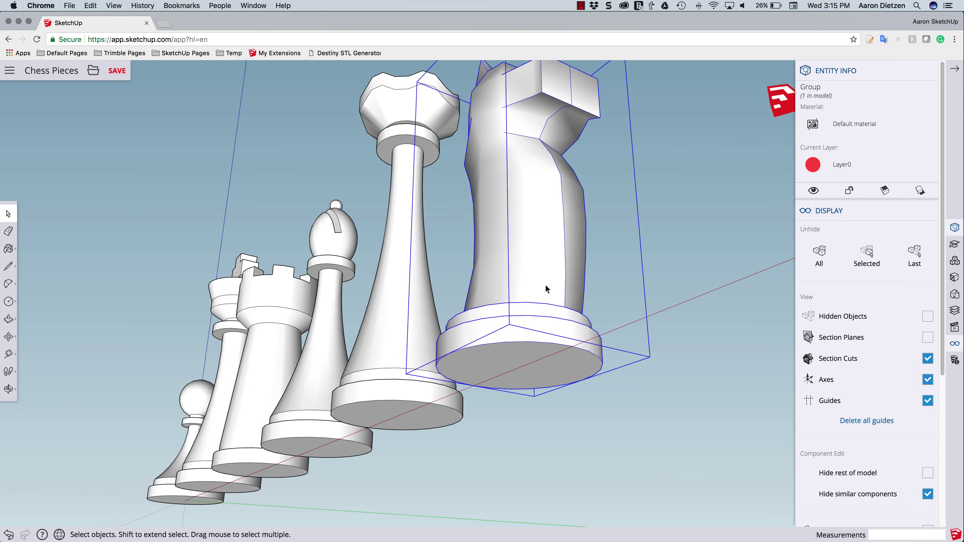
{"action": "middle_click_drag", "start_coordinate": [549, 289], "coordinate": [538, 248]}
{"action": "double_click", "coordinate": [538, 247]}
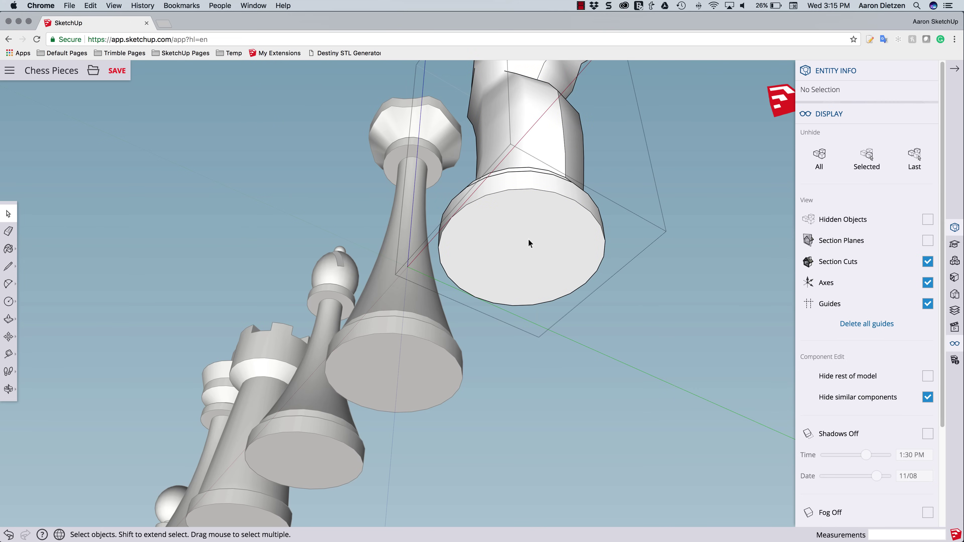
{"action": "left_click", "coordinate": [530, 243]}
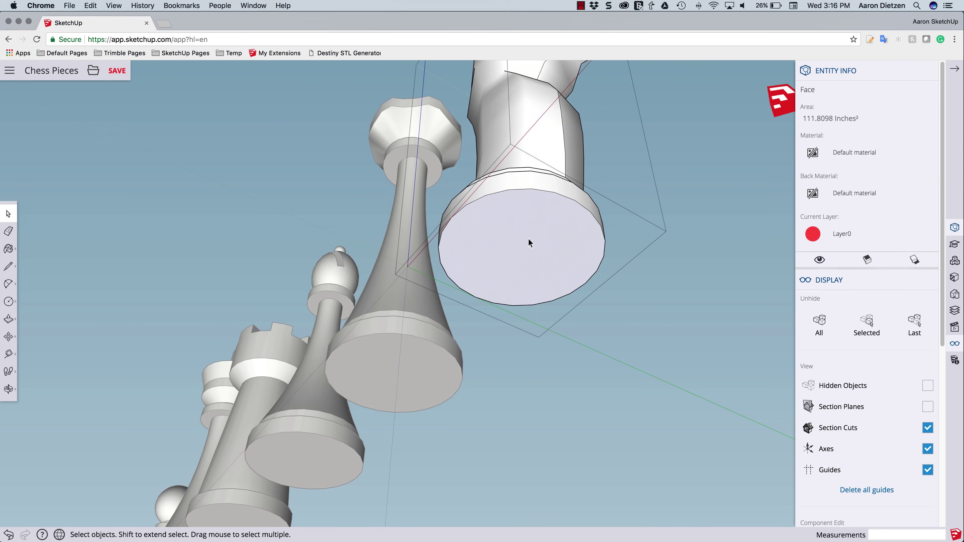
{"action": "right_click", "coordinate": [529, 240]}
{"action": "left_click", "coordinate": [554, 298]}
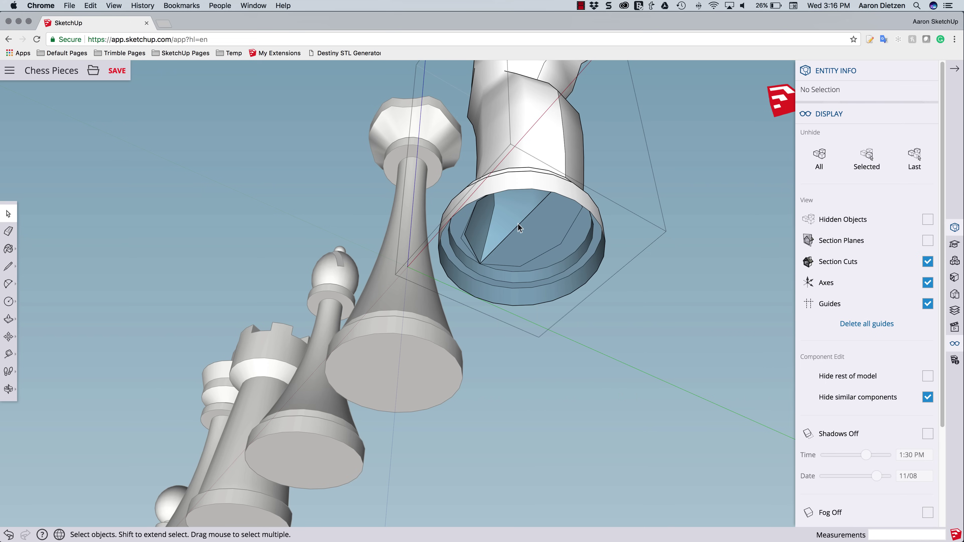
Erase the diagonal edge carrying the interior face across the hollow body and the stray edge beside it, working through the open base
{"action": "key", "text": "e"}
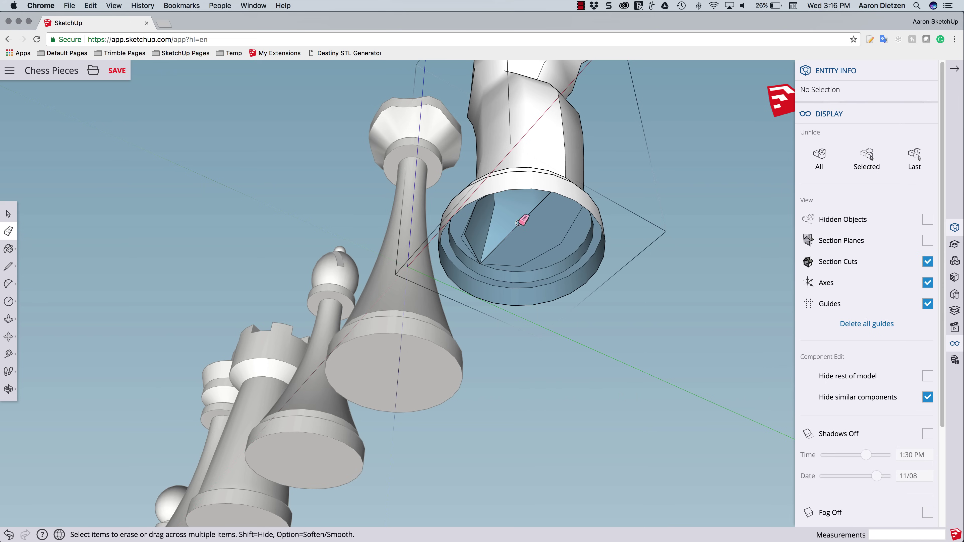
{"action": "left_click", "coordinate": [520, 225]}
{"action": "scroll", "coordinate": [479, 242], "scroll_direction": "down", "scroll_amount": 3}
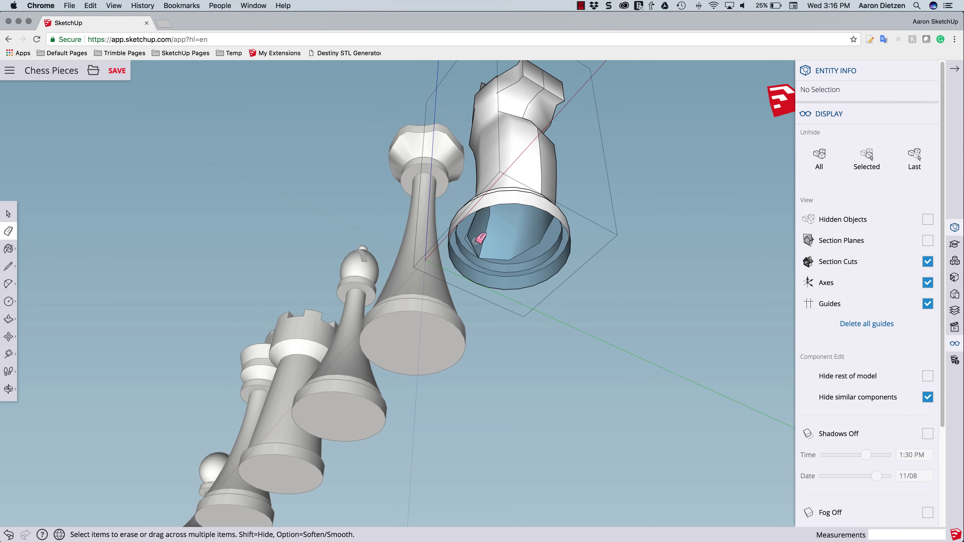
{"action": "scroll", "coordinate": [476, 238], "scroll_direction": "up", "scroll_amount": 6}
{"action": "left_click", "coordinate": [462, 242]}
Erase the remaining stray edge spanning the rim of the body opening inside the base
{"action": "scroll", "coordinate": [508, 293], "scroll_direction": "down", "scroll_amount": 5}
{"action": "mouse_move", "coordinate": [510, 290]}
{"action": "middle_mouse_down"}
{"action": "mouse_move", "coordinate": [523, 285]}
{"action": "mouse_move", "coordinate": [520, 161]}
{"action": "mouse_move", "coordinate": [524, 173]}
{"action": "middle_mouse_up"}
{"action": "scroll", "coordinate": [558, 113], "scroll_direction": "up", "scroll_amount": 6}
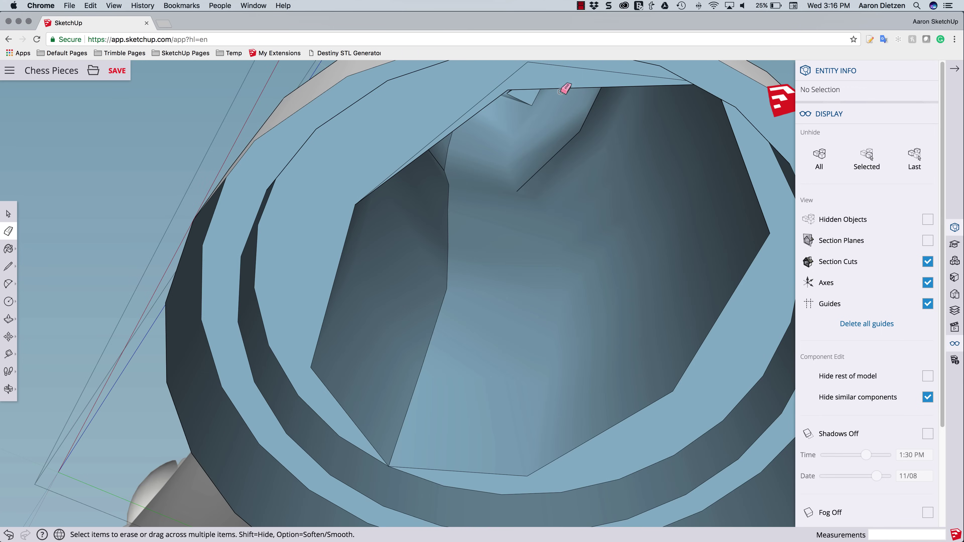
{"action": "left_click", "coordinate": [561, 91]}
{"action": "scroll", "coordinate": [505, 135], "scroll_direction": "down", "scroll_amount": 10}
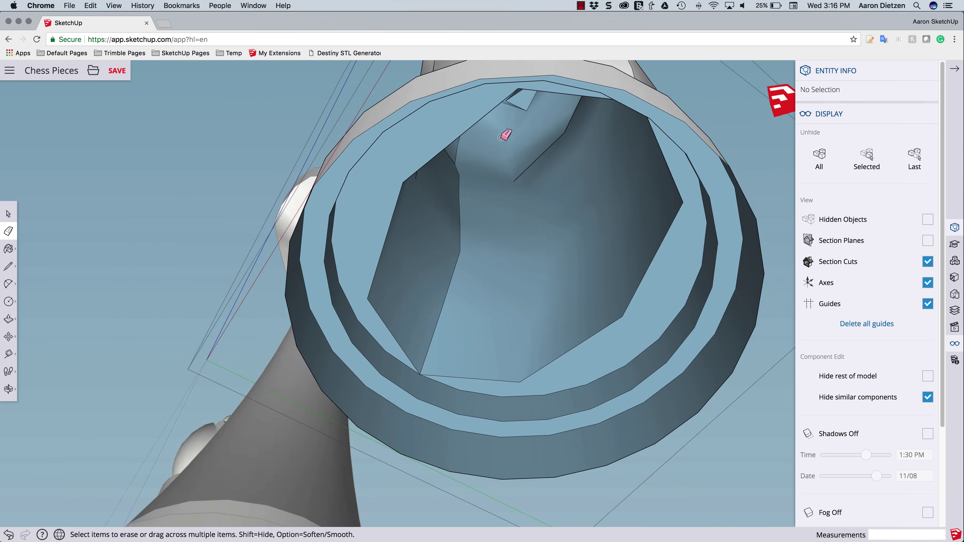
{"action": "mouse_move", "coordinate": [526, 95]}
{"action": "middle_mouse_down"}
{"action": "mouse_move", "coordinate": [523, 155]}
{"action": "mouse_move", "coordinate": [511, 141]}
{"action": "mouse_move", "coordinate": [500, 194]}
{"action": "mouse_move", "coordinate": [506, 252]}
{"action": "mouse_move", "coordinate": [502, 219]}
{"action": "middle_mouse_up"}
{"action": "key", "text": "e"}
{"action": "scroll", "coordinate": [490, 168], "scroll_direction": "down", "scroll_amount": 5}
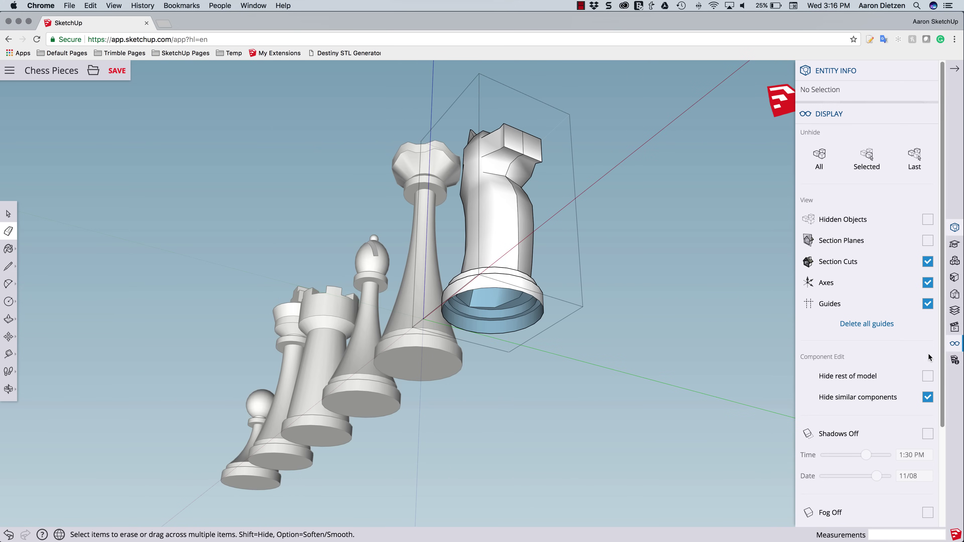
Display hidden objects and unhide the circular face on the underside of the knight's base
{"action": "left_click", "coordinate": [928, 220]}
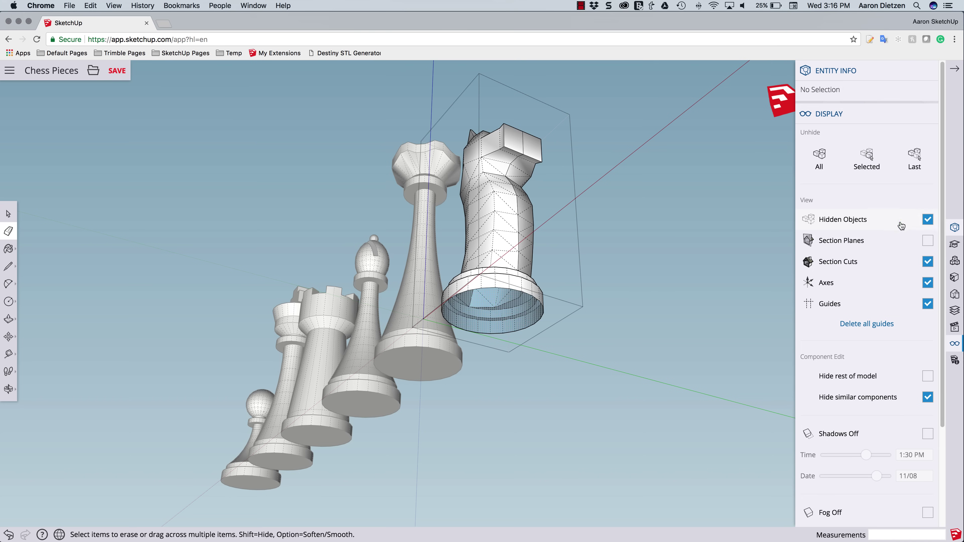
{"action": "key", "text": "space"}
{"action": "left_click", "coordinate": [495, 301]}
{"action": "right_click", "coordinate": [495, 301]}
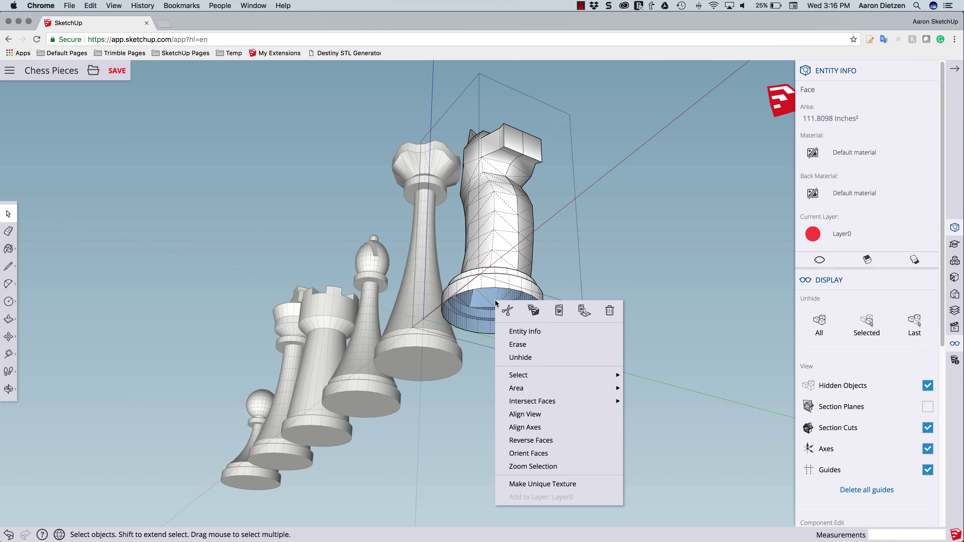
{"action": "left_click", "coordinate": [521, 357]}
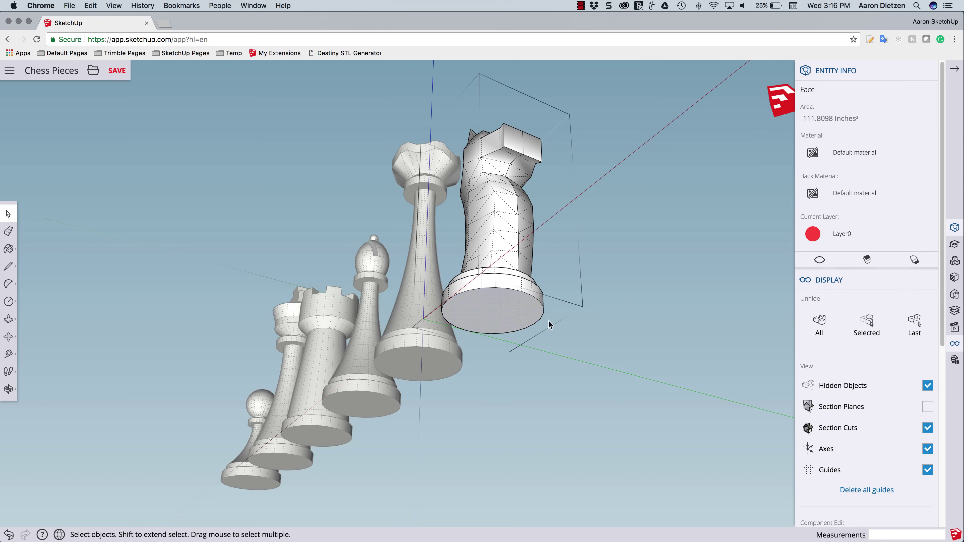
Leave the knight group and select it to check in its entity information whether it is solid
{"action": "middle_click_drag", "start_coordinate": [611, 245], "coordinate": [592, 355]}
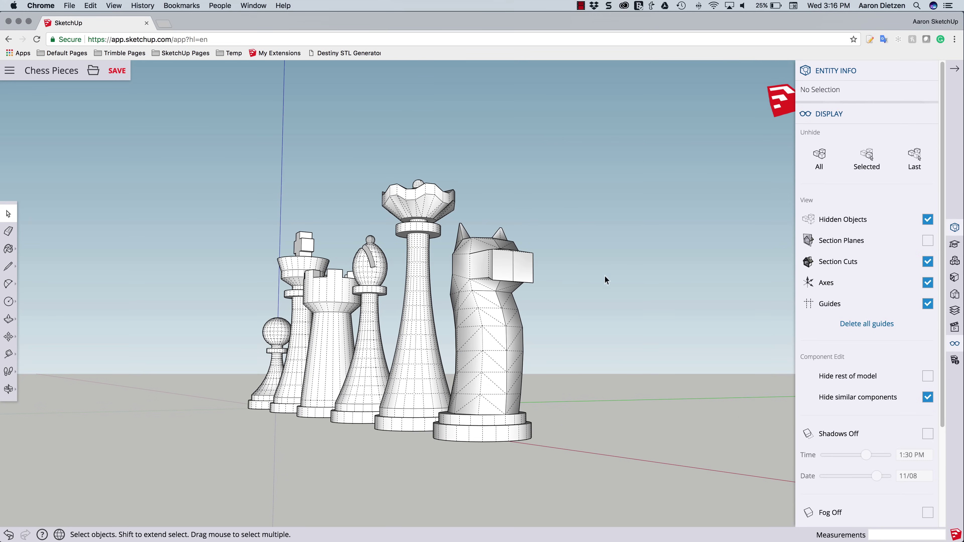
{"action": "left_click", "coordinate": [496, 279]}
{"action": "middle_click_drag", "start_coordinate": [695, 179], "coordinate": [645, 281]}
{"action": "scroll", "coordinate": [466, 196], "scroll_direction": "up", "scroll_amount": 3}
{"action": "scroll", "coordinate": [660, 234], "scroll_direction": "down", "scroll_amount": 3}
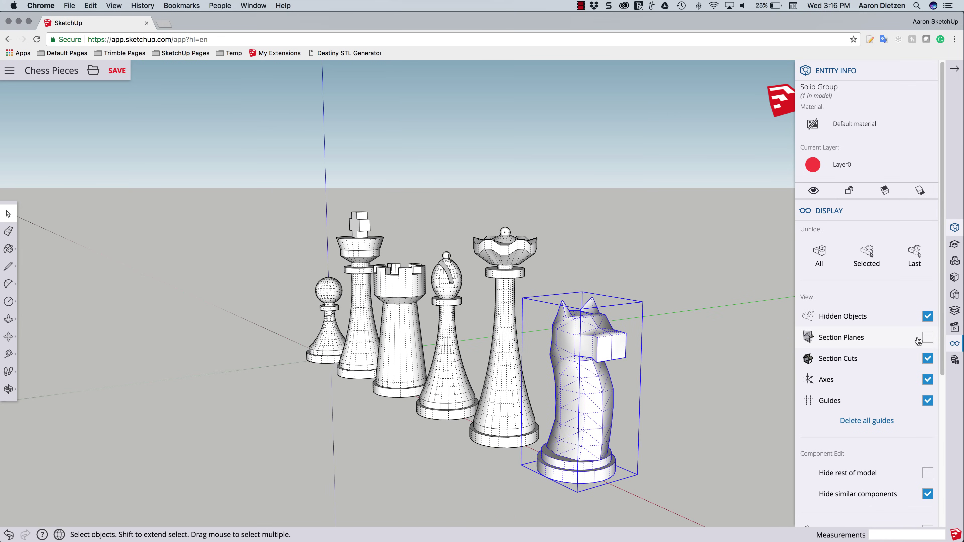
Turn off the display of hidden objects and review the knight alongside the full row of chess pieces
{"action": "left_click", "coordinate": [928, 316]}
{"action": "scroll", "coordinate": [251, 323], "scroll_direction": "up", "scroll_amount": 2}
{"action": "scroll", "coordinate": [249, 322], "scroll_direction": "down", "scroll_amount": 5}
{"action": "middle_click_drag", "start_coordinate": [321, 387], "coordinate": [484, 383]}
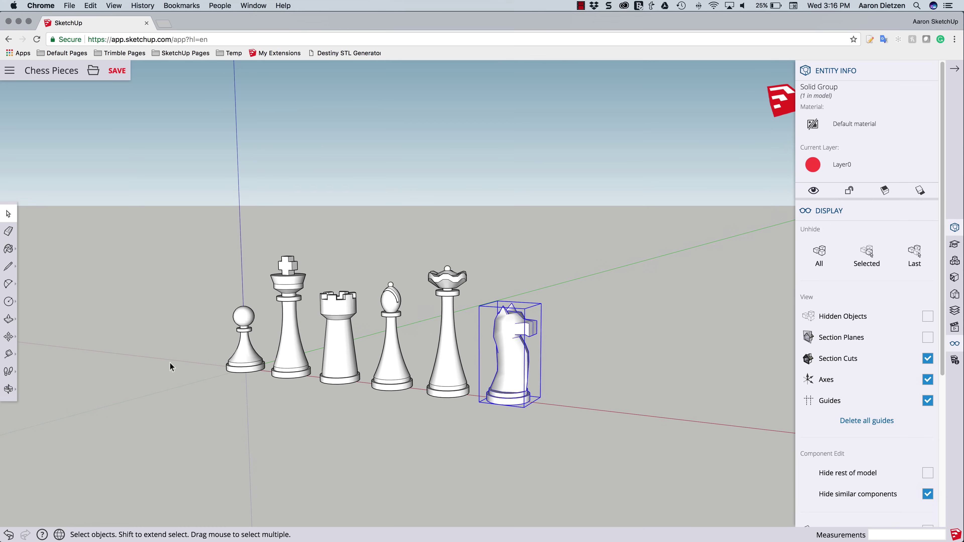
{"action": "scroll", "coordinate": [179, 363], "scroll_direction": "up", "scroll_amount": 3}
{"action": "scroll", "coordinate": [673, 397], "scroll_direction": "up", "scroll_amount": 3}
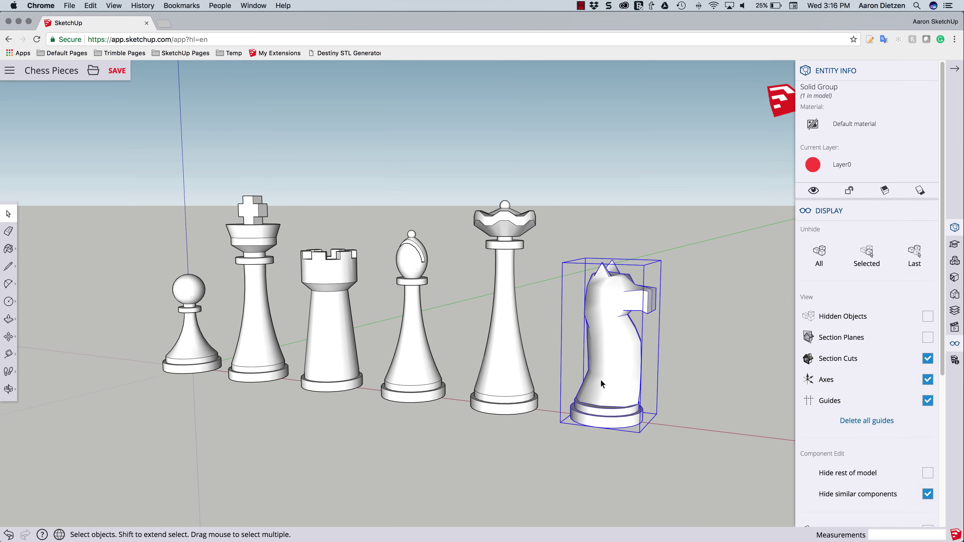
{"action": "middle_click_drag", "start_coordinate": [360, 417], "coordinate": [353, 428]}
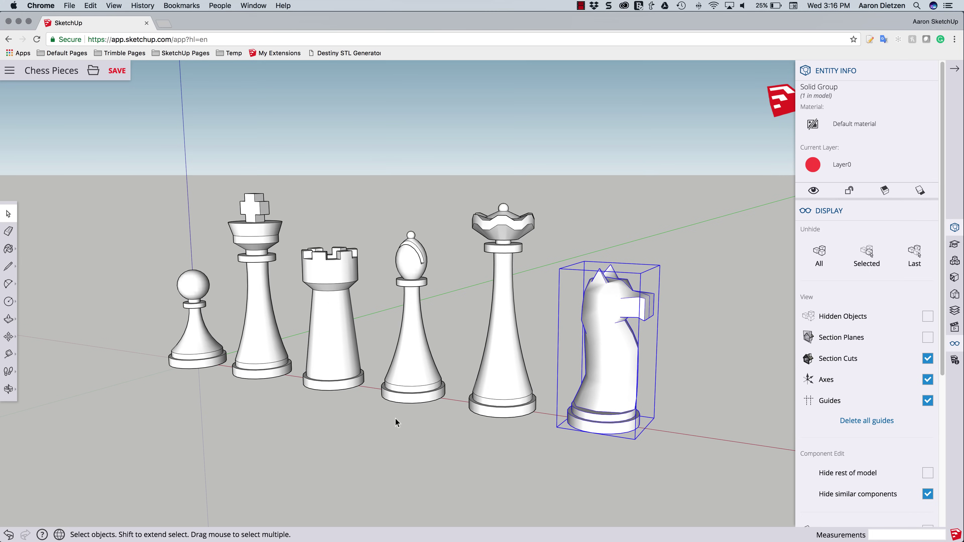